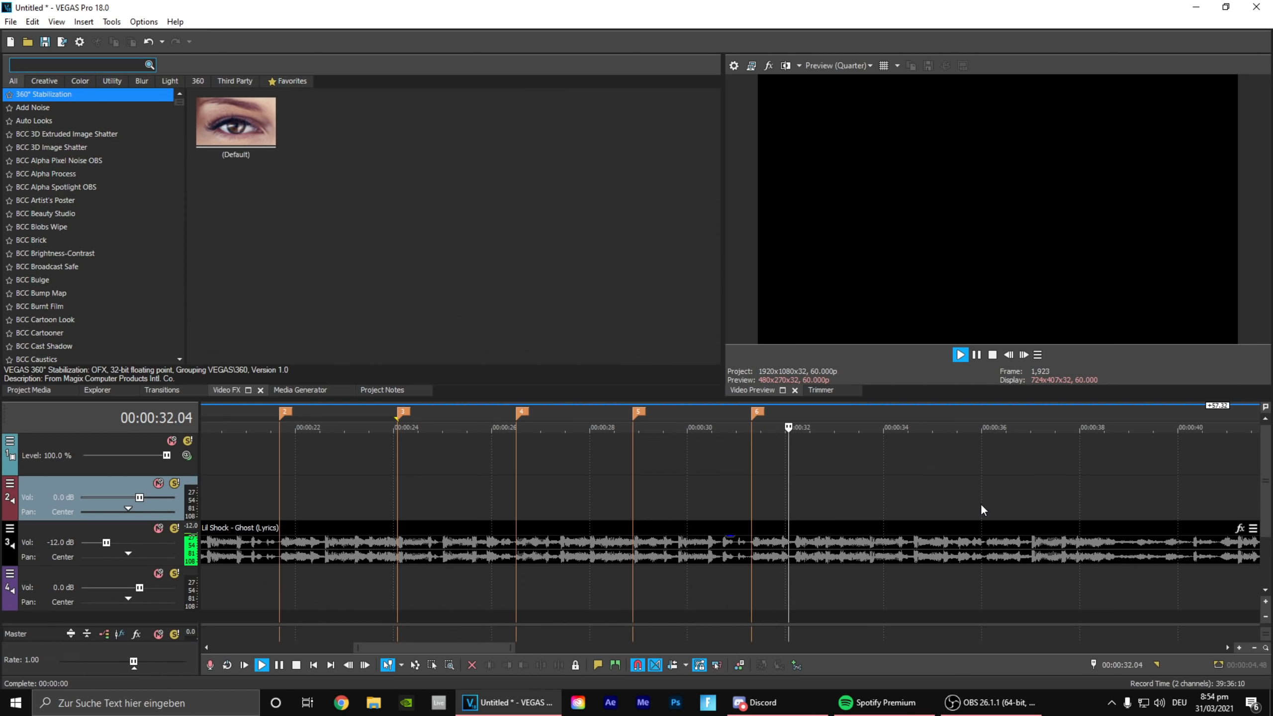
# Step: Add a seventh marker on the next beat of the song at about 33.5 s and pause playback
pyautogui.press('m')
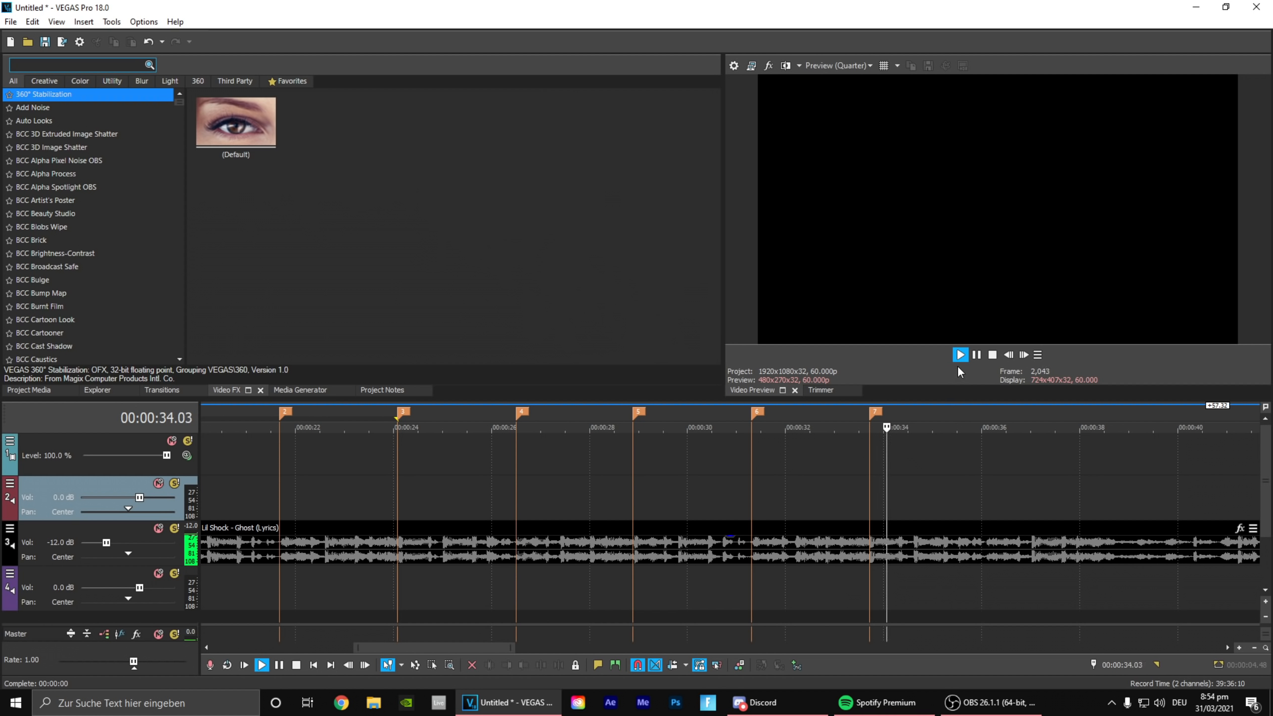
pyautogui.click(976, 355)
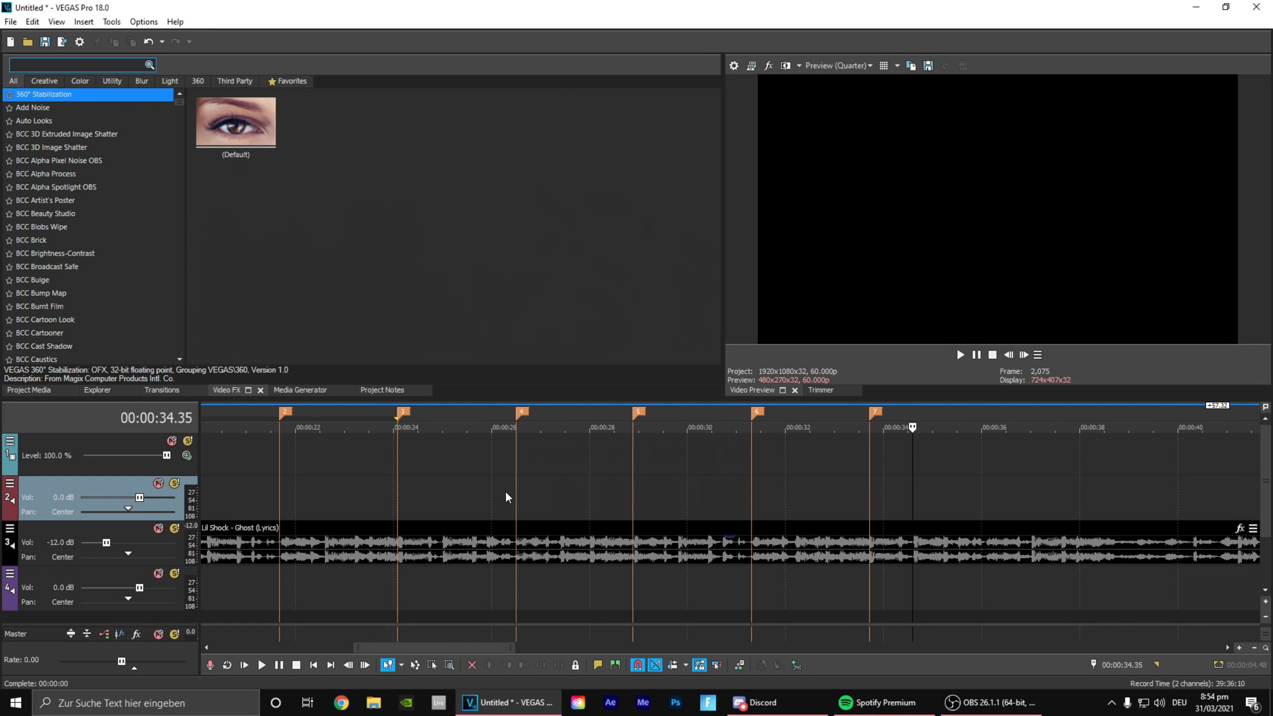
pyautogui.scroll(-2, 505, 497)
pyautogui.moveTo(251, 416); pyautogui.dragTo(336, 414)
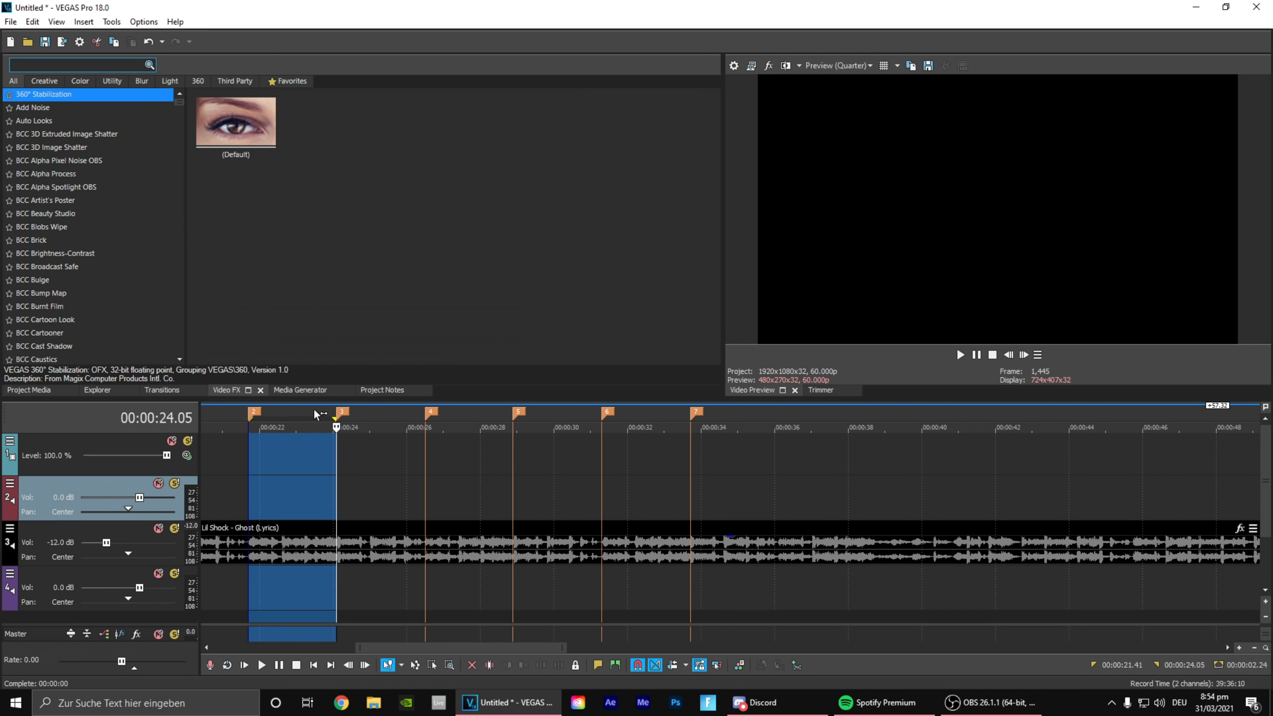
pyautogui.click(287, 416)
pyautogui.scroll(2, 622, 520)
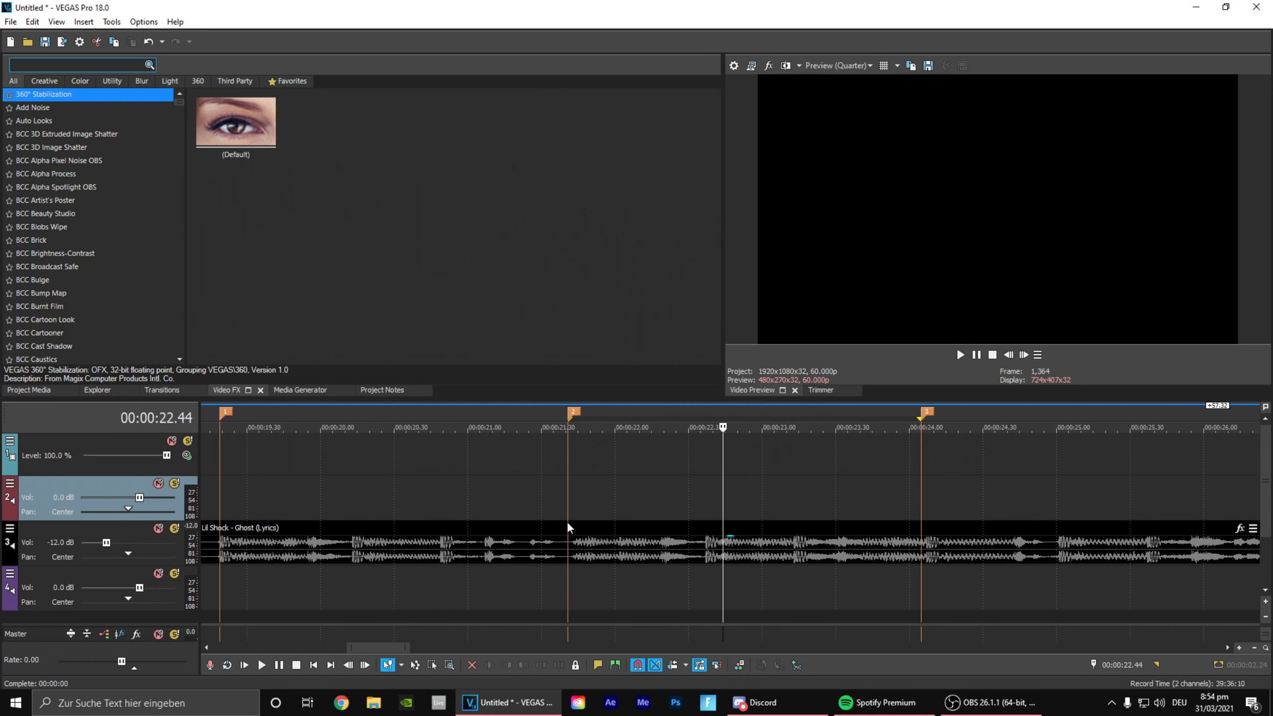
# Step: Check marker 1 against the waveform and move marker 2 onto the beat onset at 00:00:21.43
pyautogui.click(569, 495)
pyautogui.scroll(-2, 573, 505)
pyautogui.click(636, 479)
pyautogui.scroll(10, 652, 496)
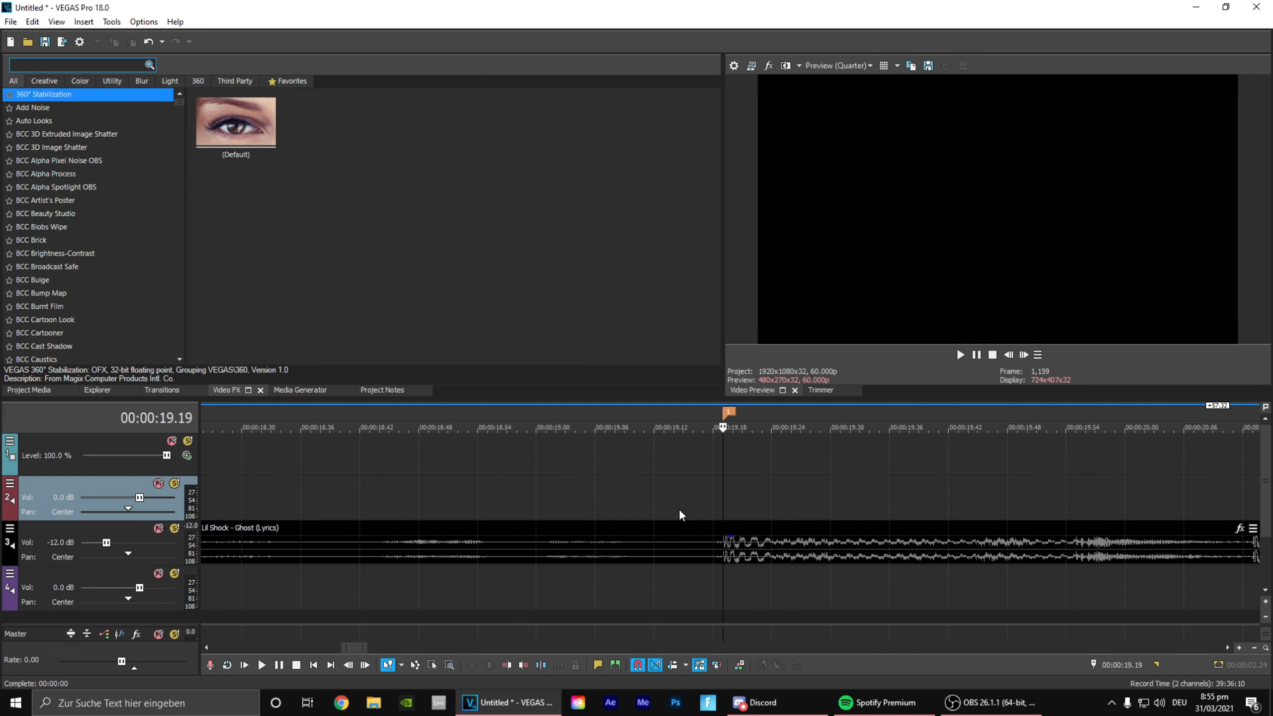
pyautogui.scroll(-10, 995, 497)
pyautogui.click(1078, 493)
pyautogui.scroll(7, 1078, 493)
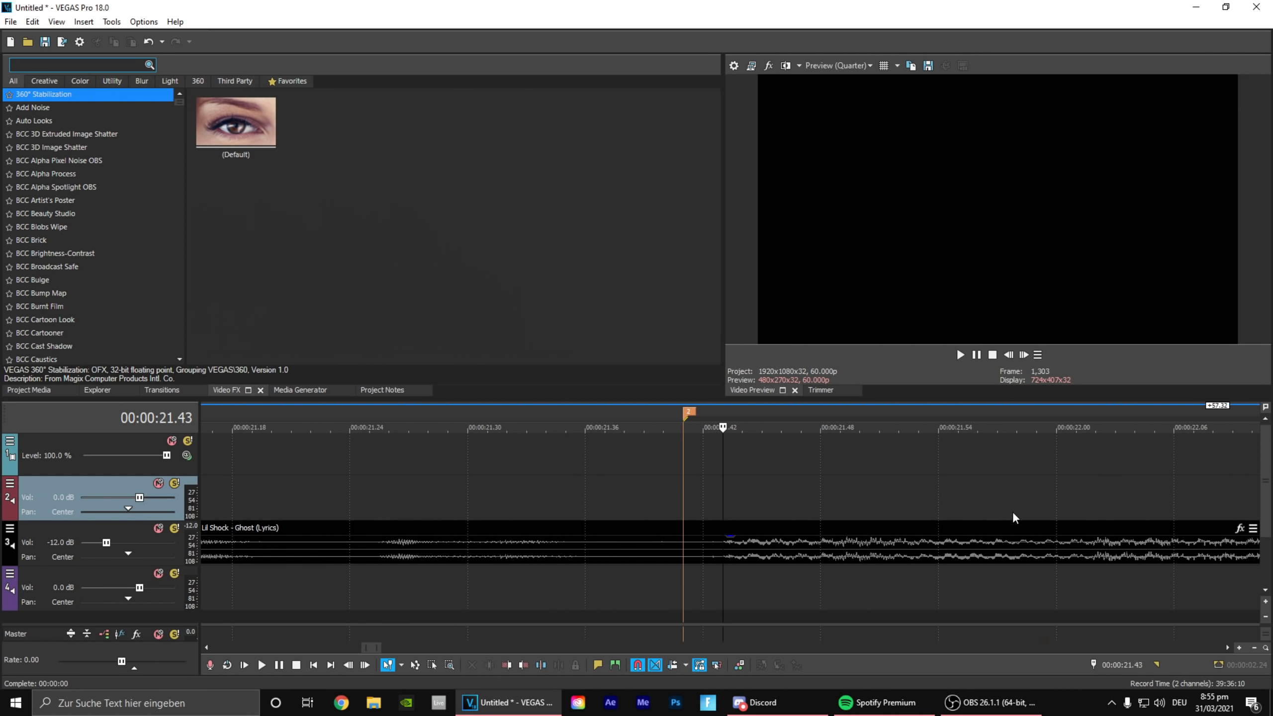
pyautogui.moveTo(694, 416); pyautogui.dragTo(728, 425)
# Step: Fine-tune marker 3 against its beat frame by frame and move marker 4 onto the onset at about 00:00:26.32
pyautogui.scroll(-7, 749, 491)
pyautogui.click(954, 496)
pyautogui.scroll(3, 953, 498)
pyautogui.scroll(3, 953, 501)
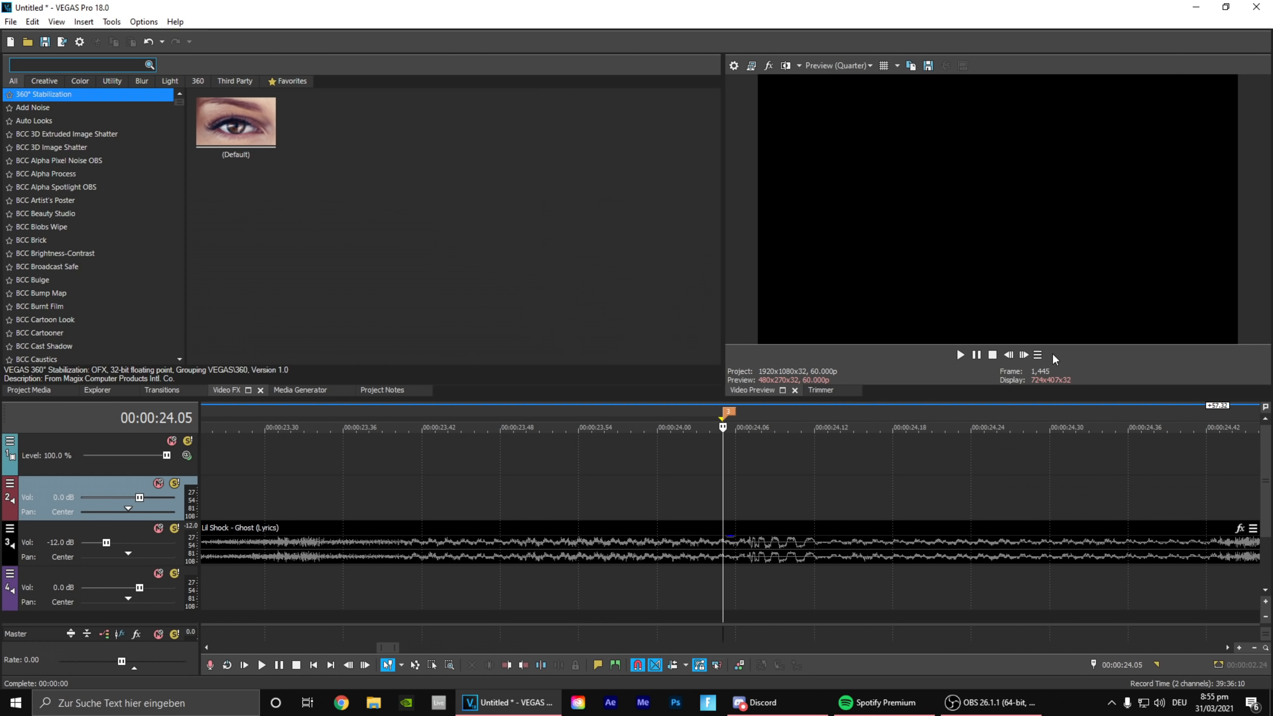
pyautogui.click(1023, 355)
pyautogui.click(1024, 354)
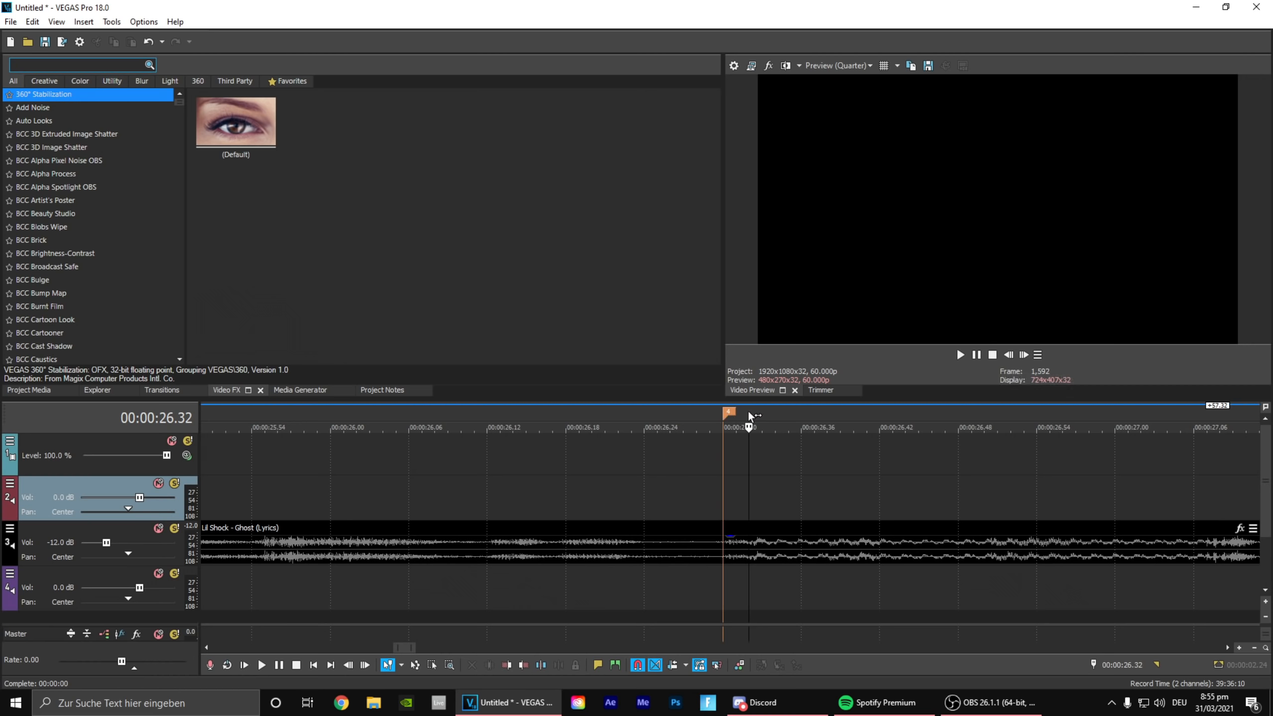
pyautogui.moveTo(728, 412); pyautogui.dragTo(762, 429)
# Step: Align marker 5 with the beat onset at 00:00:28.55 in the song
pyautogui.scroll(-7, 784, 497)
pyautogui.click(896, 486)
pyautogui.scroll(7, 887, 490)
pyautogui.click(1023, 355)
pyautogui.click(1024, 354)
pyautogui.scroll(-6, 775, 512)
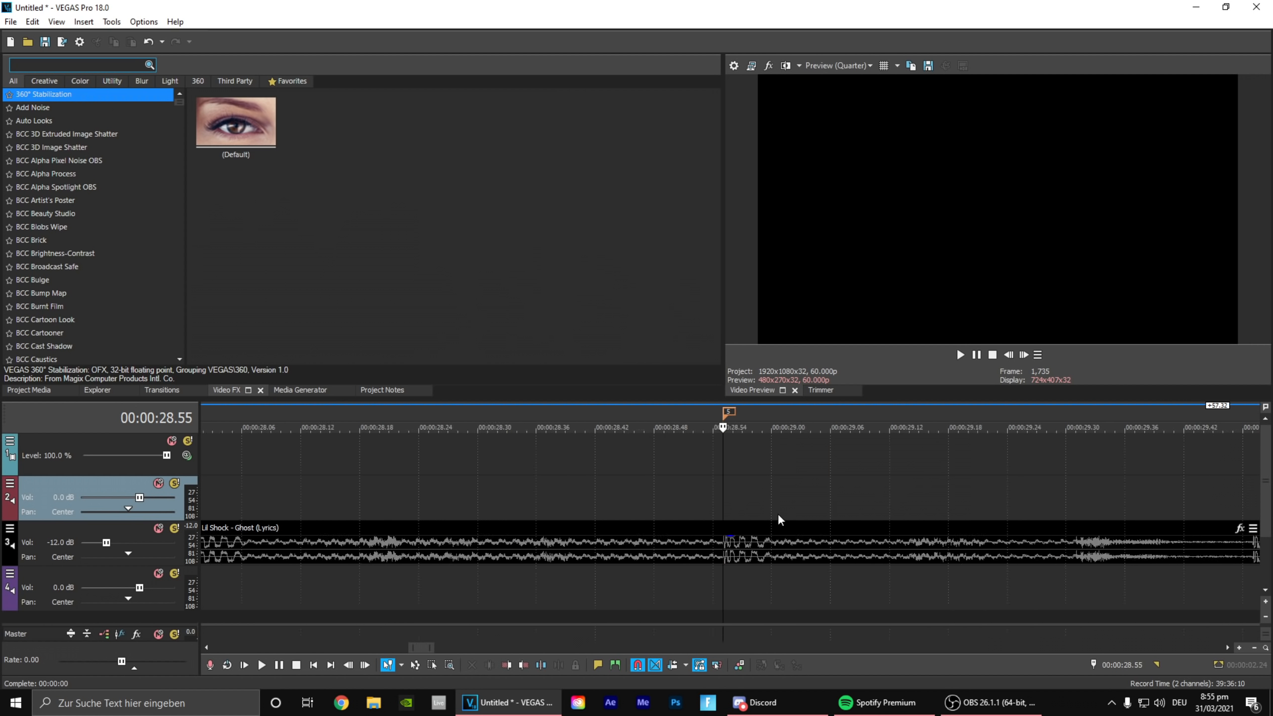
# Step: Step frame by frame from the marker after marker 5 to match it to its beat onset
pyautogui.click(952, 512)
pyautogui.scroll(5, 952, 510)
pyautogui.click(1024, 355)
pyautogui.click(1024, 355)
pyautogui.click(1024, 354)
pyautogui.click(1024, 354)
pyautogui.click(1024, 354)
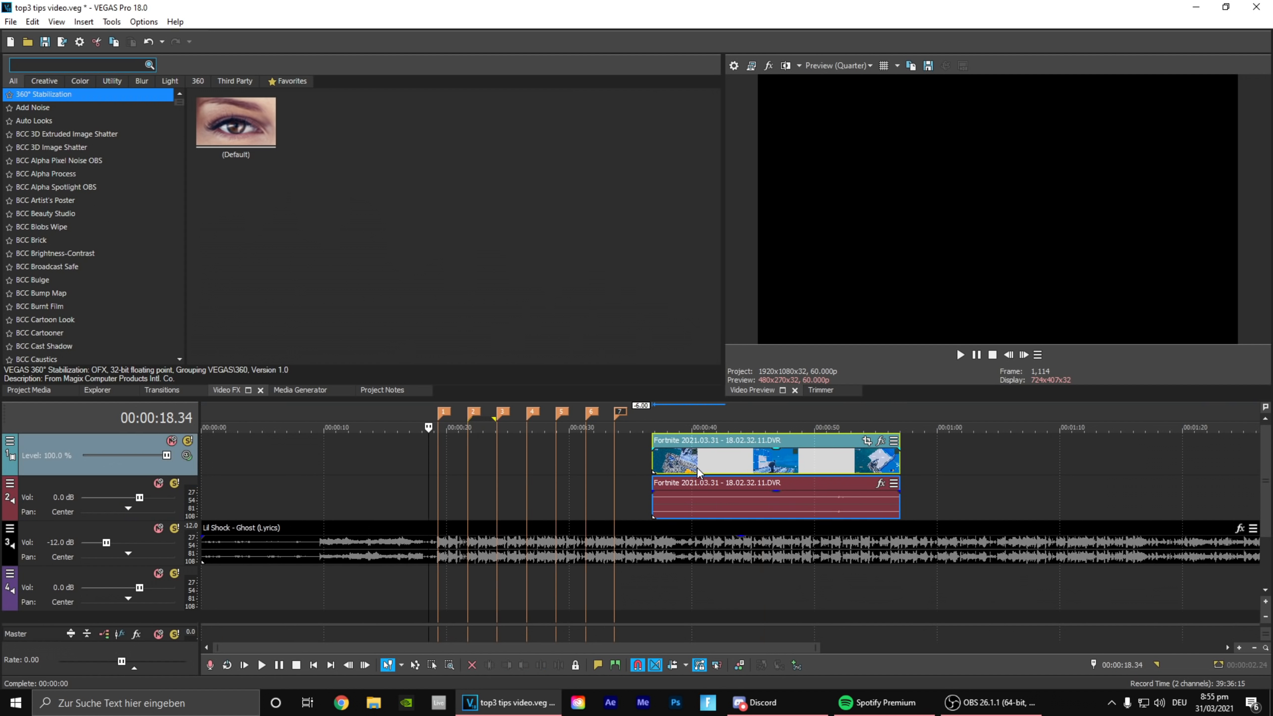
# Step: Move the Fortnite gameplay clip earlier so its shot lines up with marker 1 at 00:00:19.19
pyautogui.moveTo(699, 472); pyautogui.dragTo(296, 472)
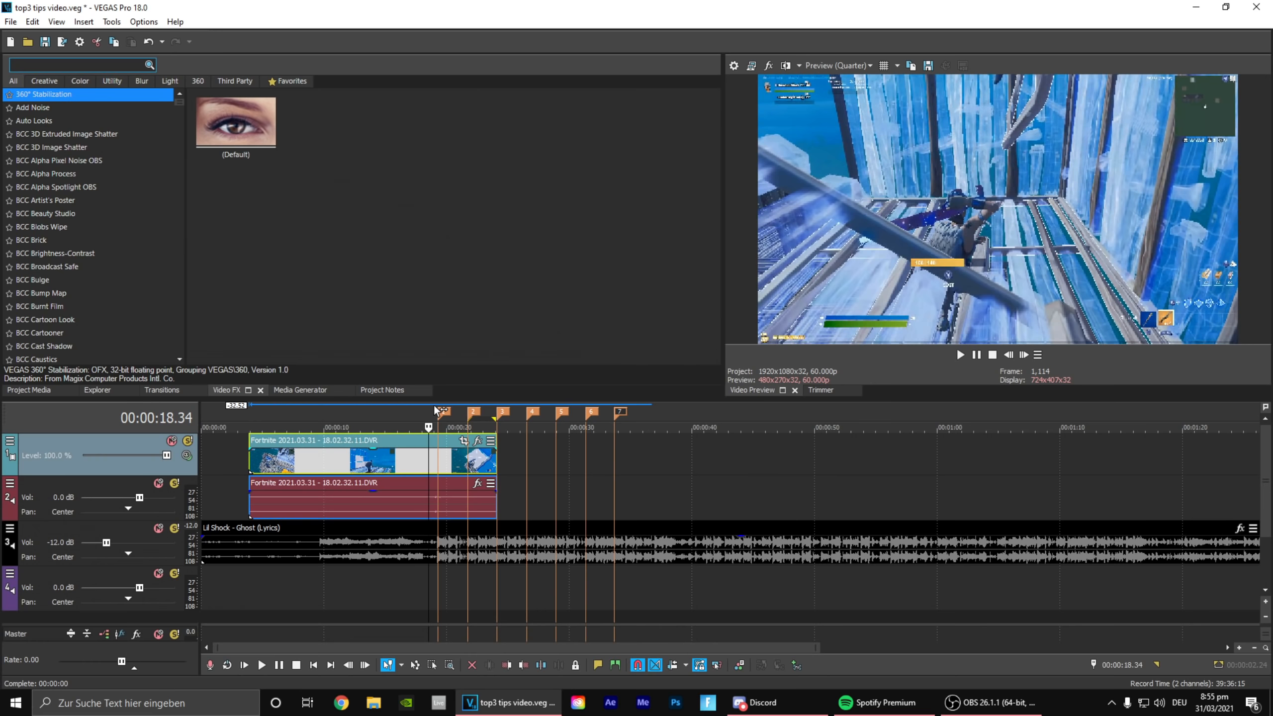
pyautogui.click(436, 410)
pyautogui.scroll(4, 639, 472)
pyautogui.scroll(5, 750, 462)
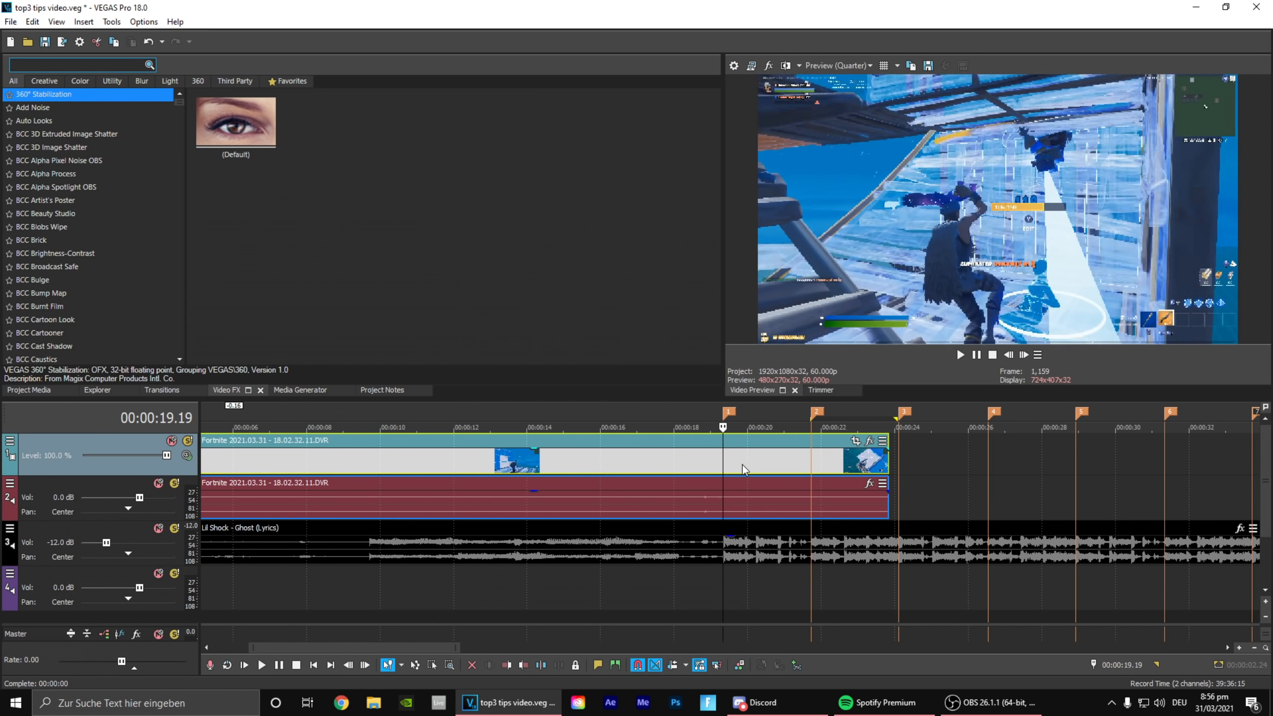
pyautogui.scroll(3, 764, 474)
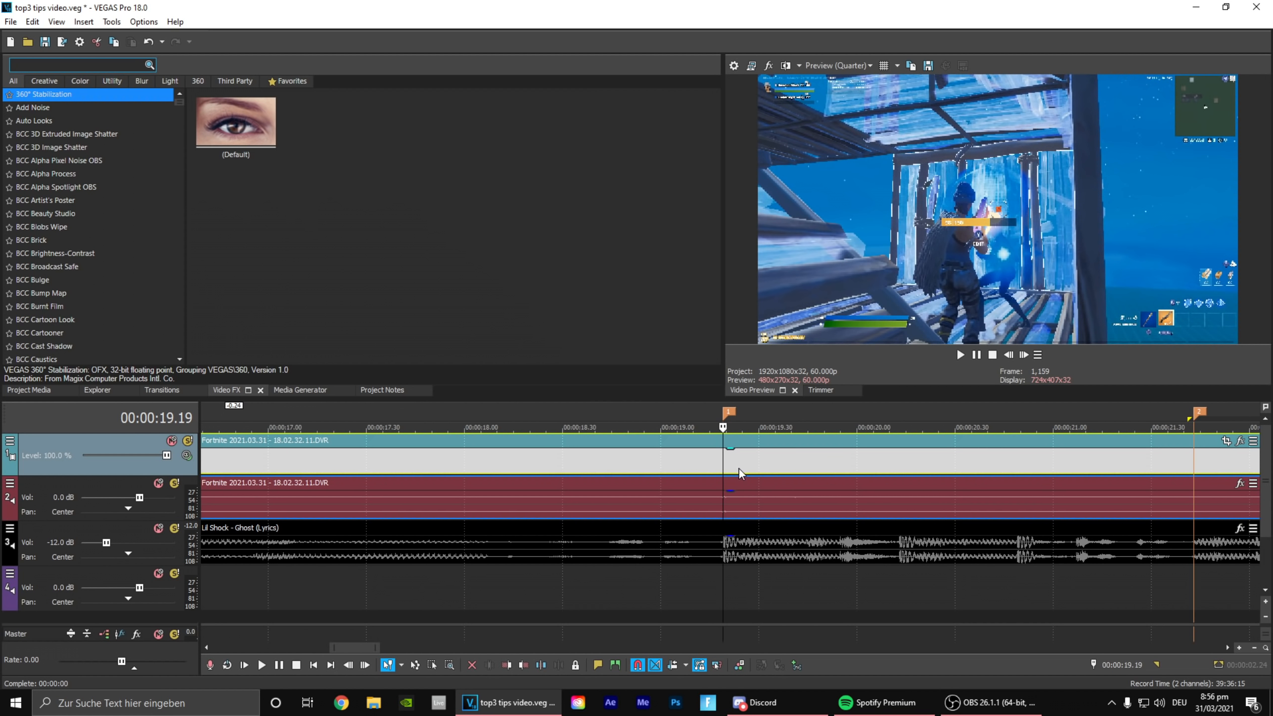
# Step: Shorten the gameplay clip to end at 00:00:19.59 and select the range from marker 1 to 00:00:20.09
pyautogui.scroll(-8, 740, 469)
pyautogui.scroll(5, 749, 443)
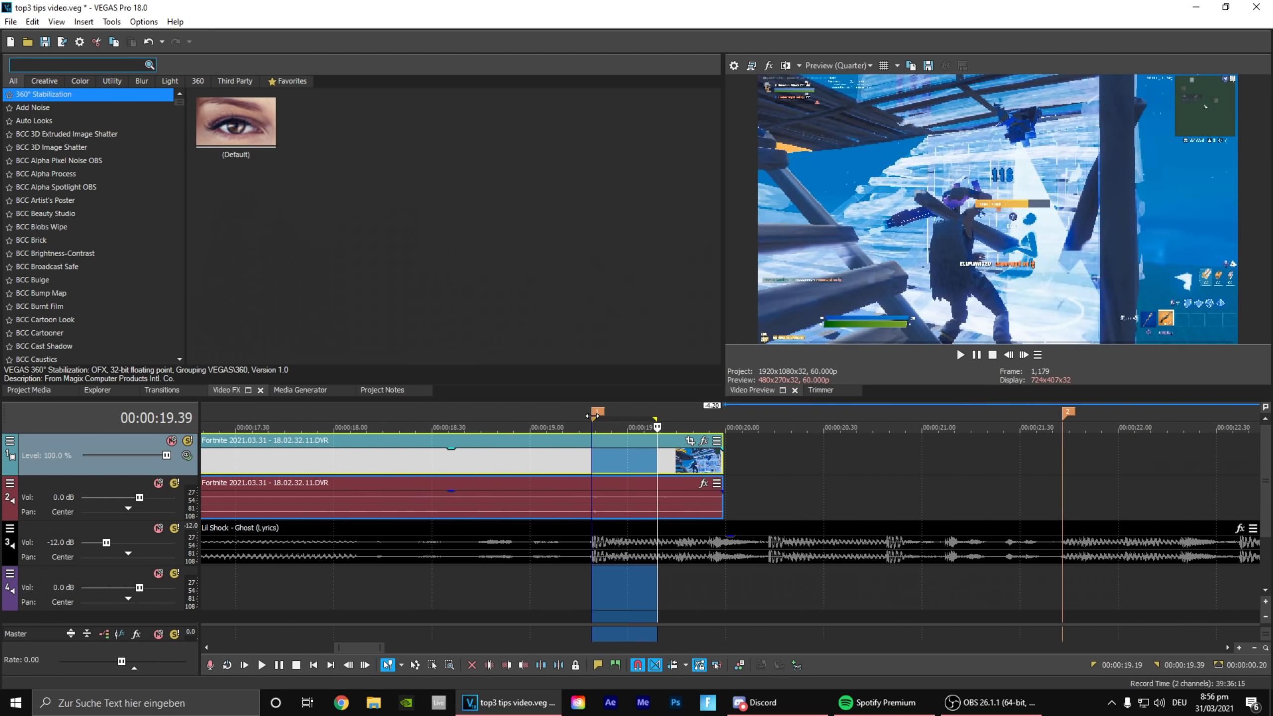
pyautogui.moveTo(596, 412); pyautogui.dragTo(756, 446)
pyautogui.scroll(3, 672, 462)
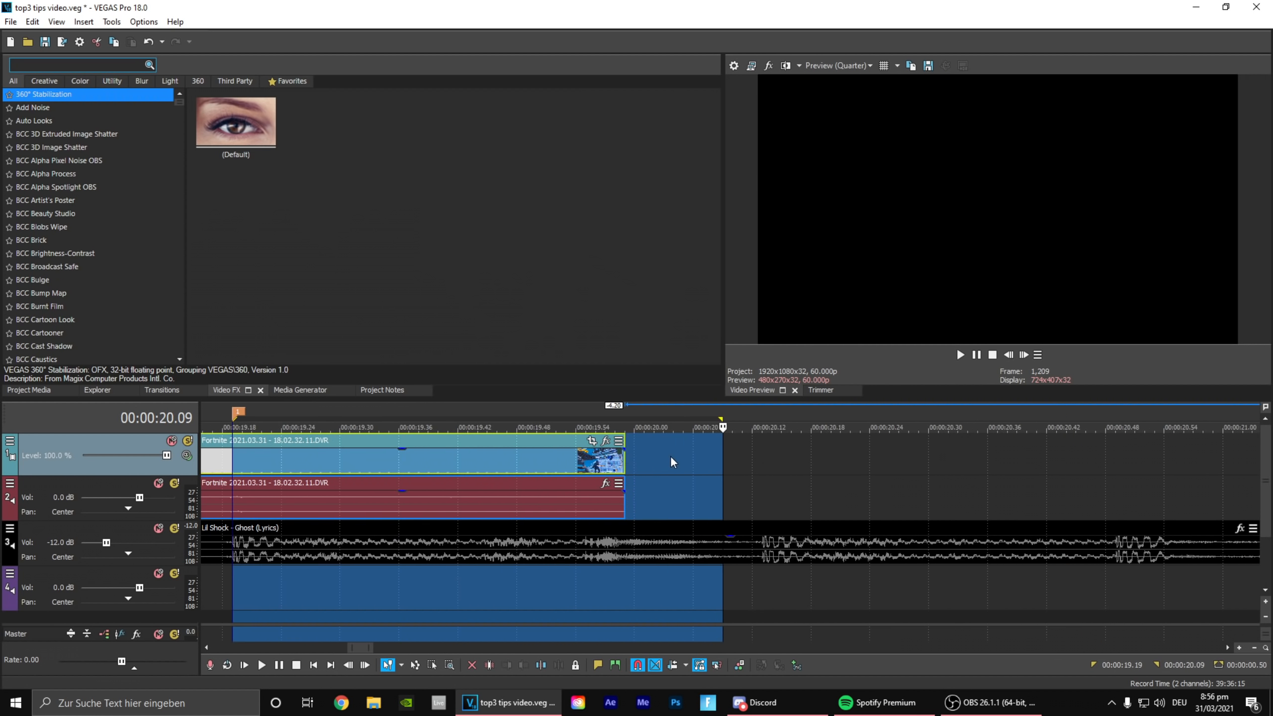
# Step: Play back and examine the song's waveform between marker 1 and the gameplay clip's end to judge where the clip should stop
pyautogui.click(568, 401)
pyautogui.scroll(-1, 651, 442)
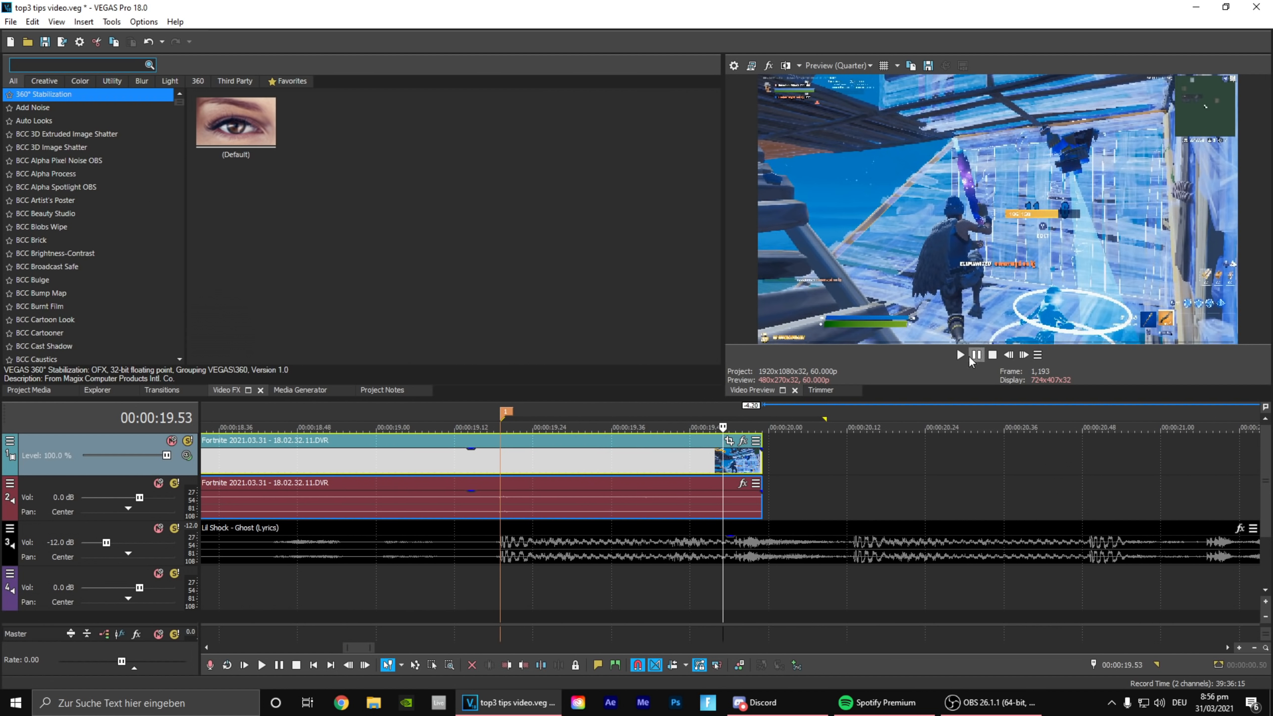
pyautogui.click(753, 548)
pyautogui.click(753, 546)
pyautogui.scroll(2, 753, 547)
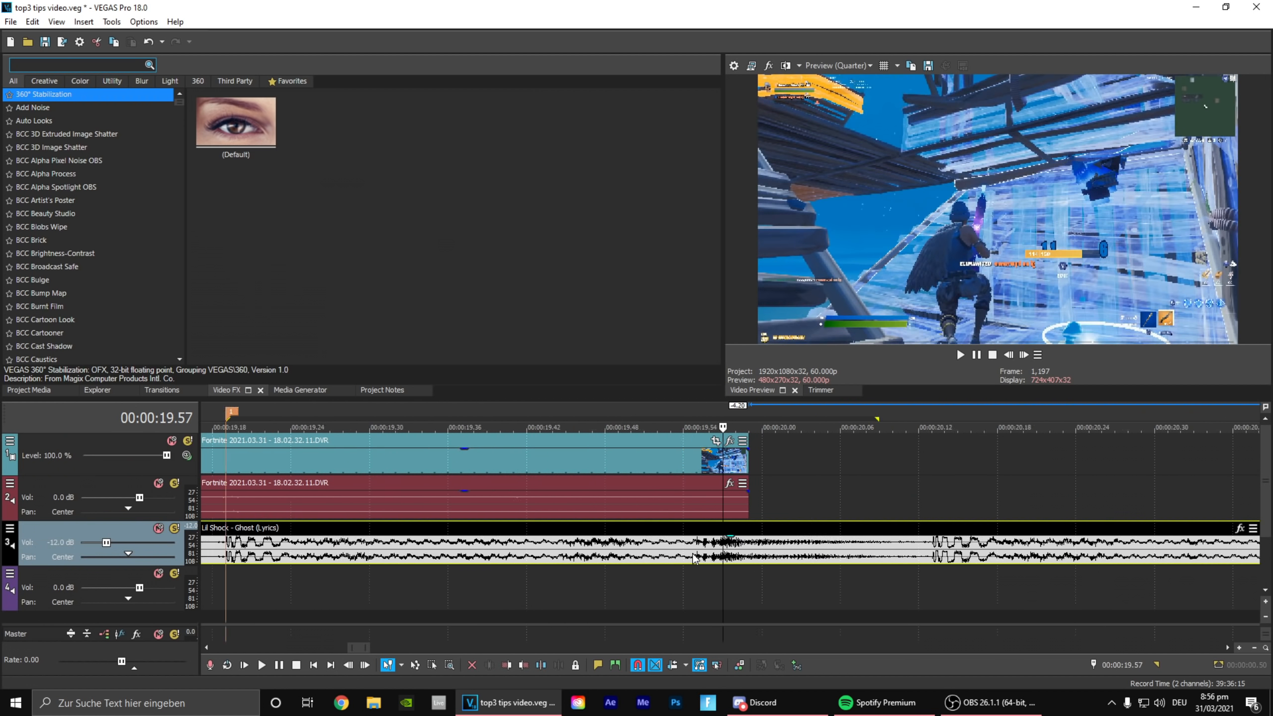
pyautogui.scroll(-1, 837, 513)
pyautogui.click(977, 356)
pyautogui.click(976, 356)
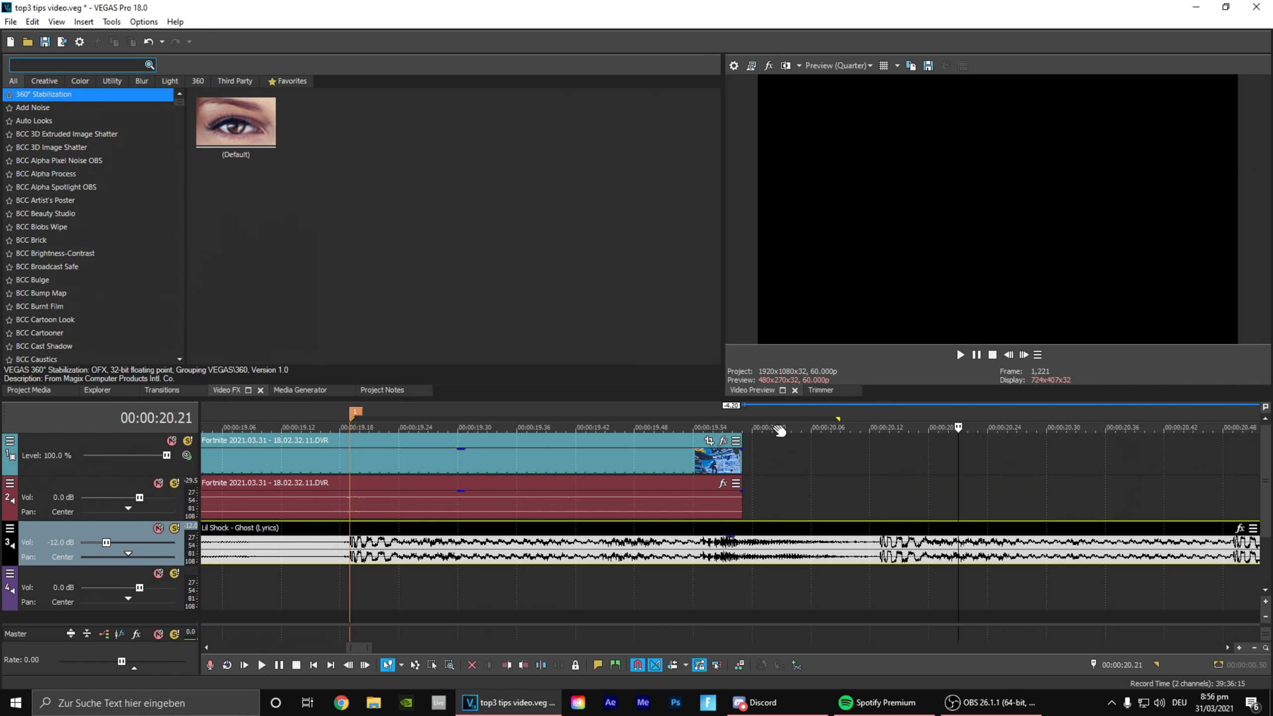
pyautogui.click(722, 427)
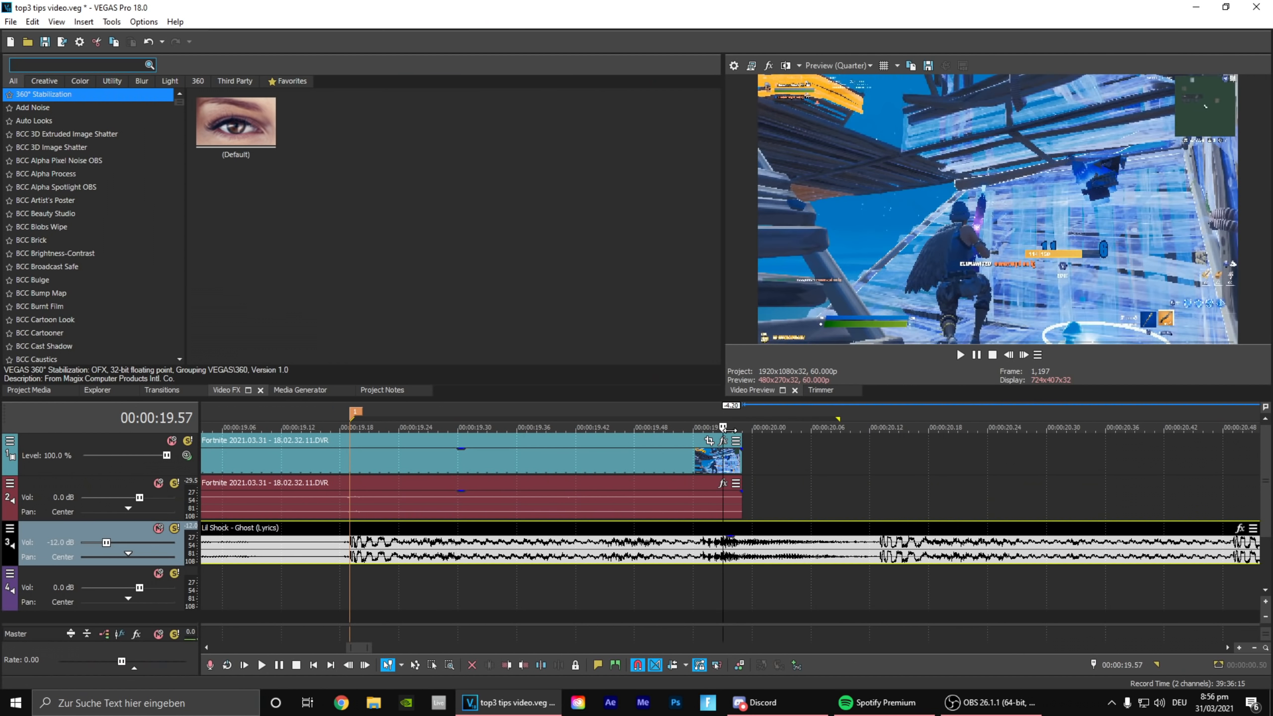
pyautogui.click(744, 415)
pyautogui.scroll(-8, 534, 434)
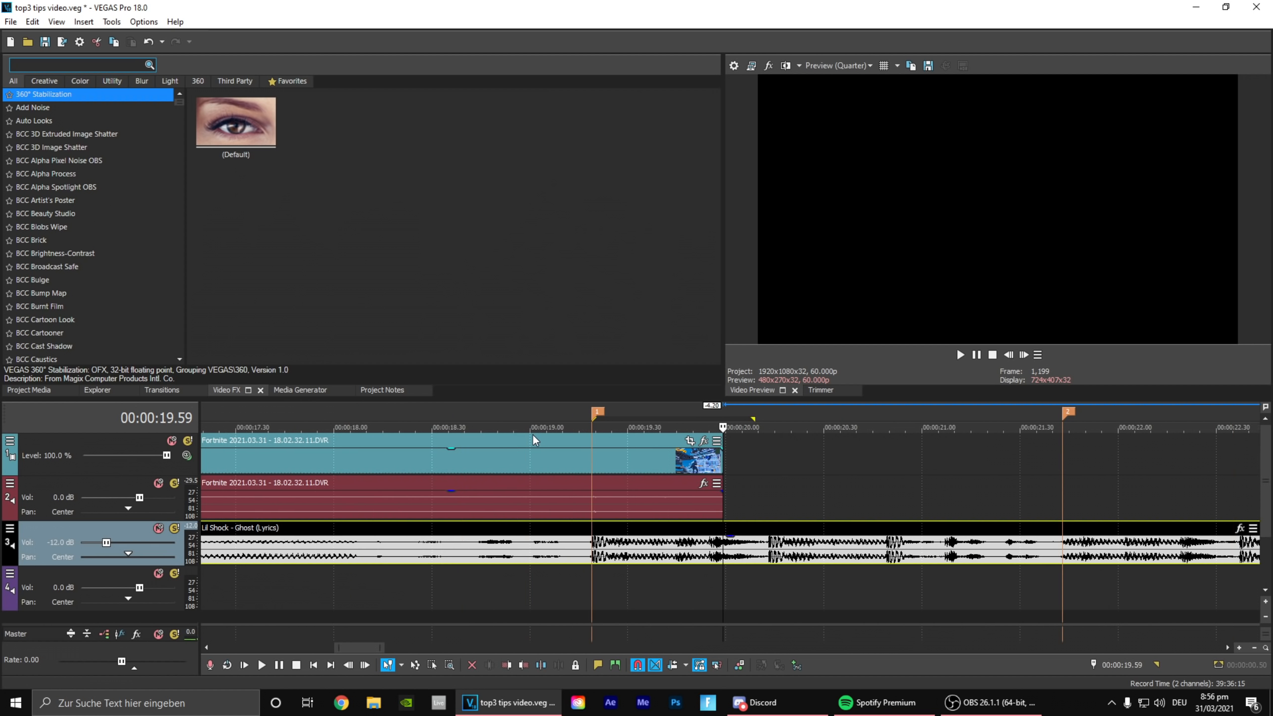
pyautogui.scroll(8, 781, 452)
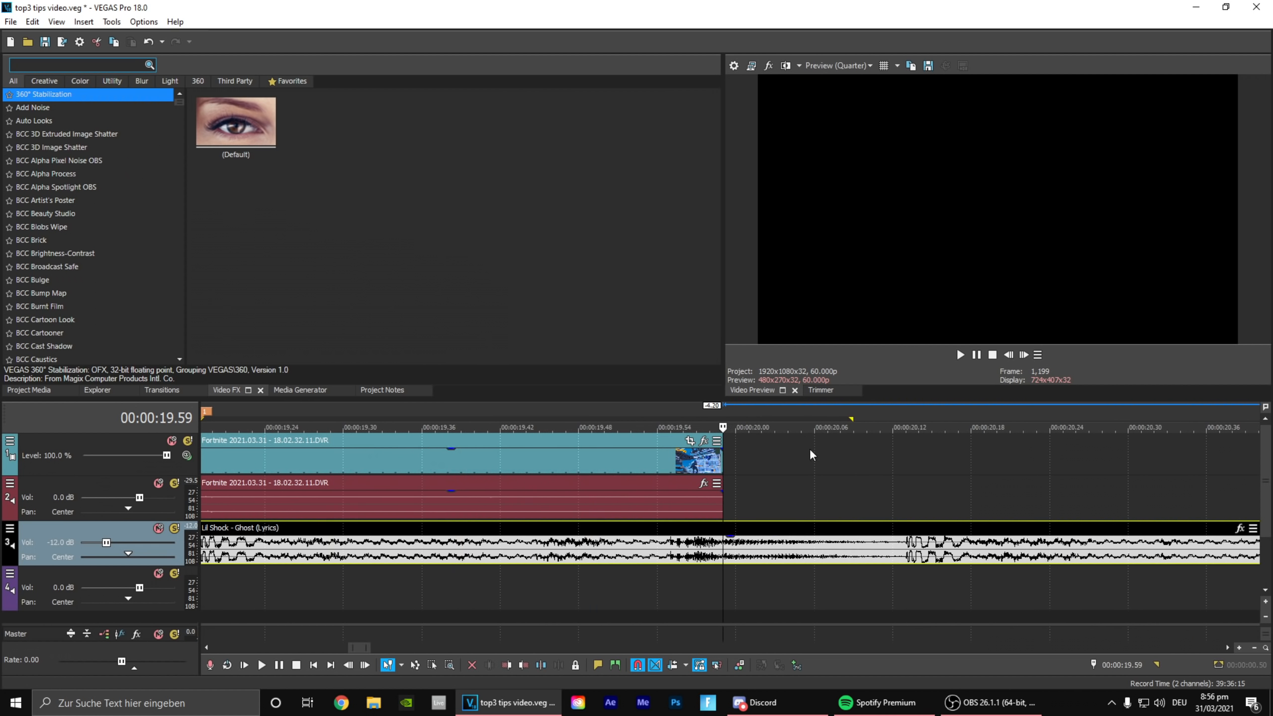
# Step: Trim the end of the gameplay clip at 00:00:19.56
pyautogui.click(1011, 354)
pyautogui.click(1011, 354)
pyautogui.rightClick(707, 460)
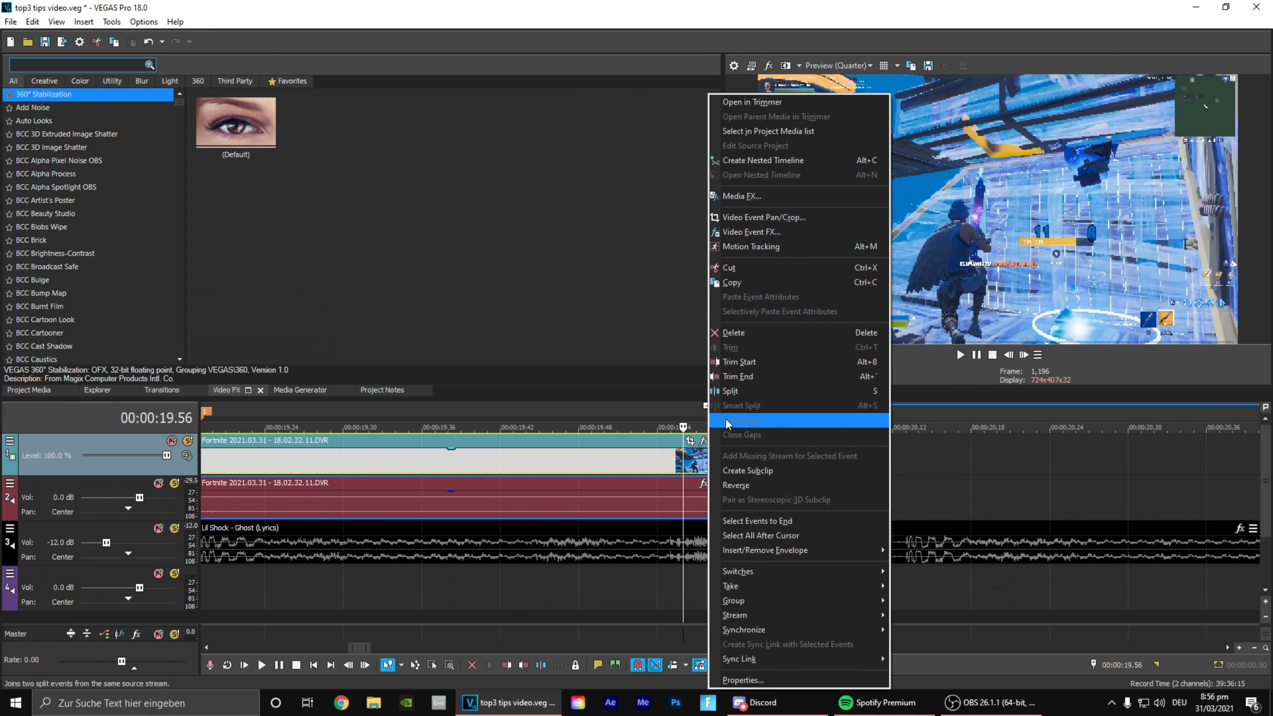
pyautogui.click(747, 379)
# Step: Trim the start of the gameplay clip to 00:00:17.01
pyautogui.scroll(-5, 695, 456)
pyautogui.click(662, 414)
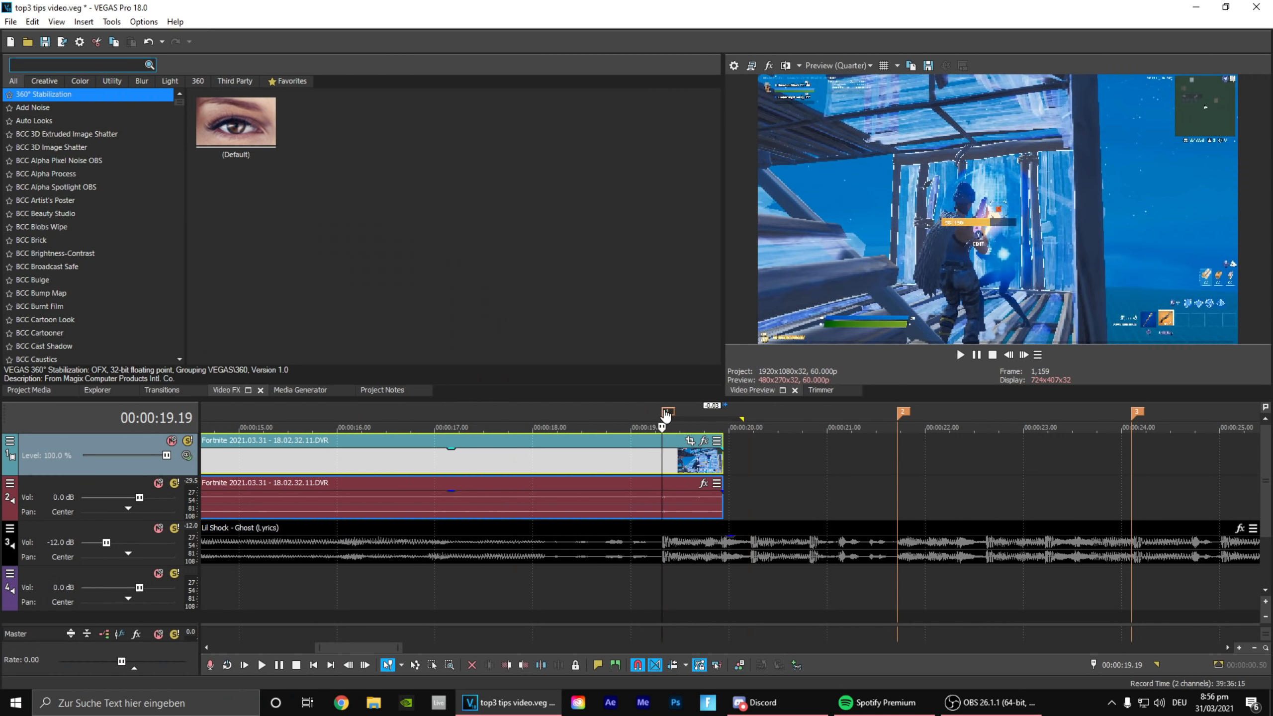
pyautogui.moveTo(663, 414); pyautogui.dragTo(408, 414)
pyautogui.click(383, 456)
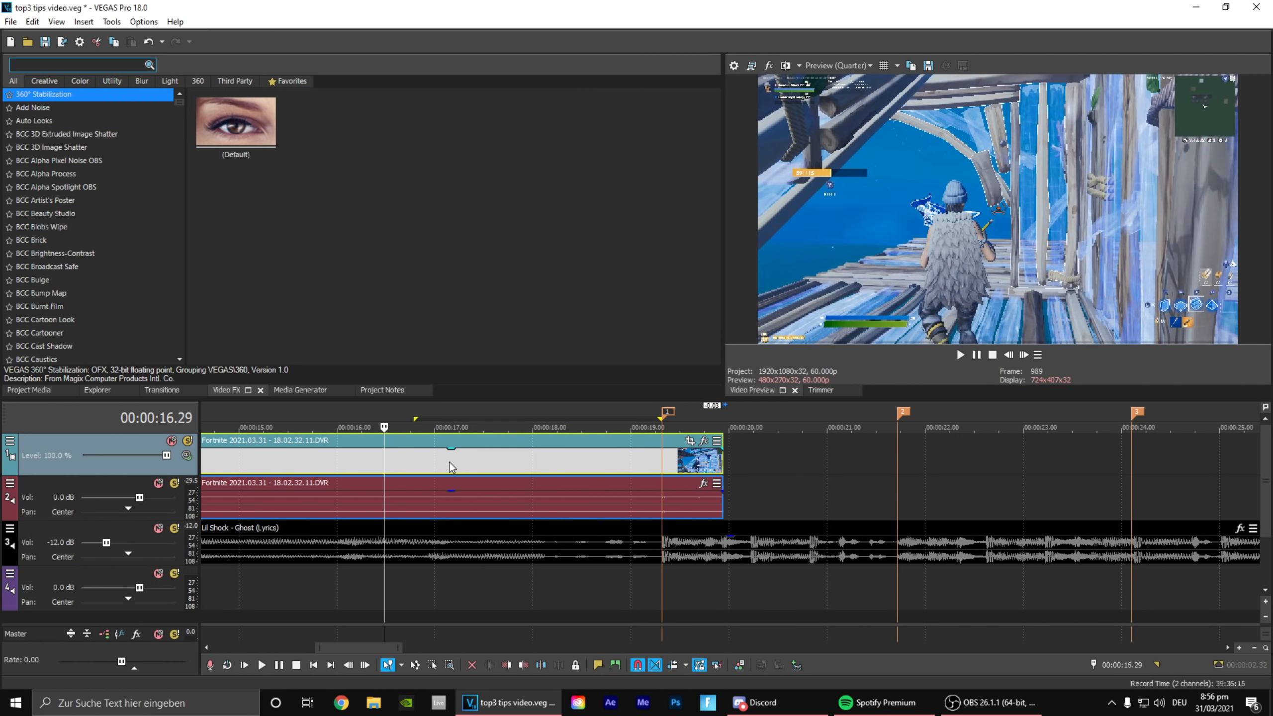
pyautogui.rightClick(450, 462)
pyautogui.click(484, 365)
pyautogui.click(479, 414)
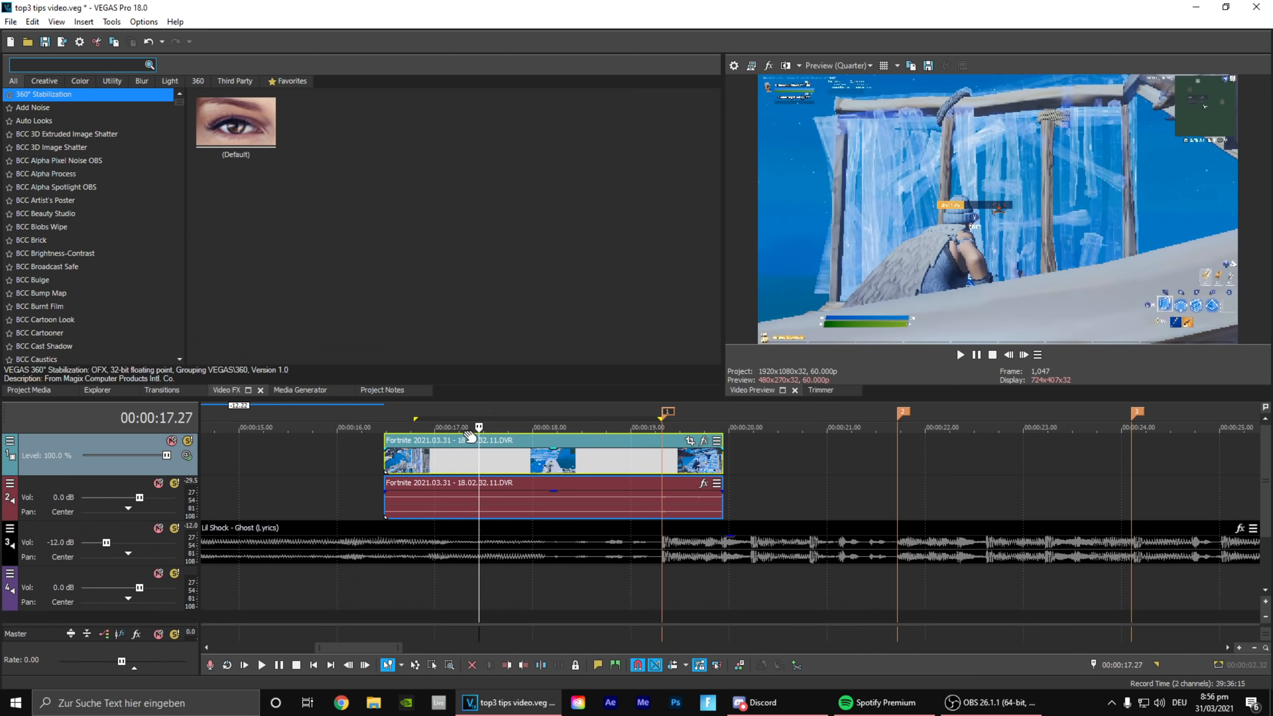
pyautogui.click(436, 415)
pyautogui.rightClick(475, 459)
pyautogui.click(520, 363)
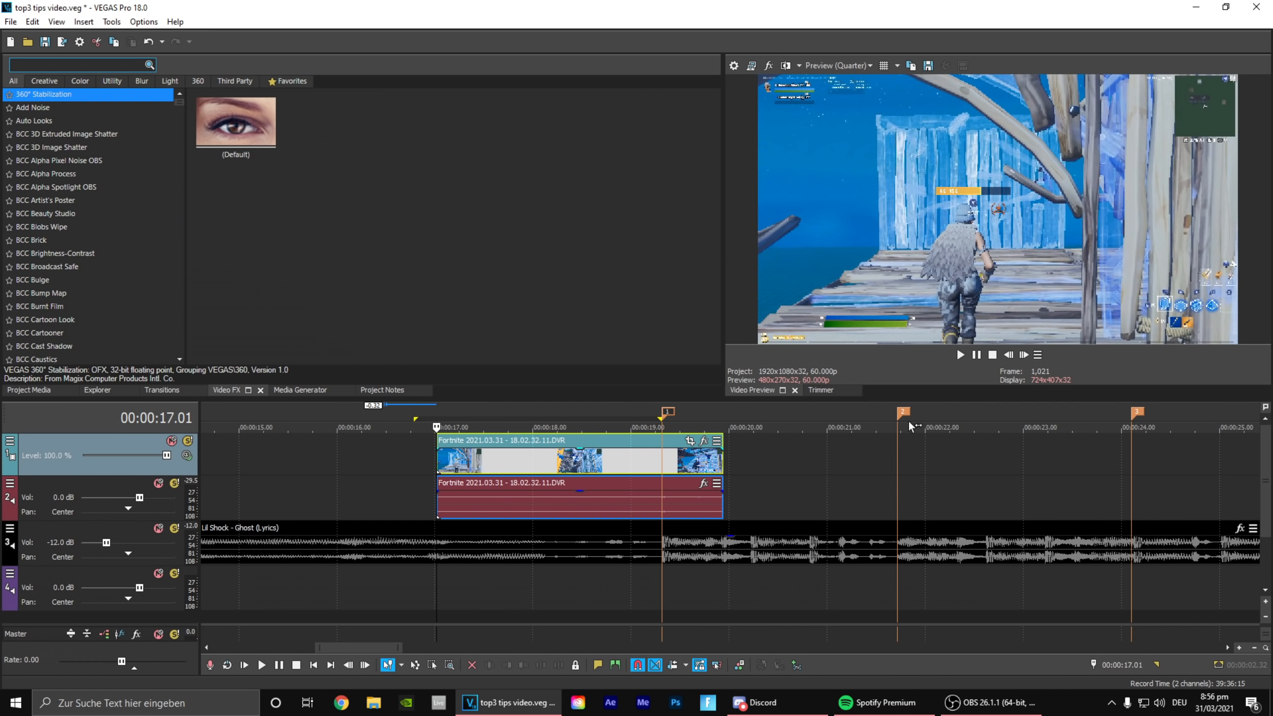
# Step: Split the video event at 00:00:18.49, 30 frames before marker 1, and select its second part
pyautogui.scroll(-1, 908, 420)
pyautogui.scroll(1, 908, 420)
pyautogui.click(948, 415)
pyautogui.scroll(1, 781, 477)
pyautogui.scroll(4, 752, 483)
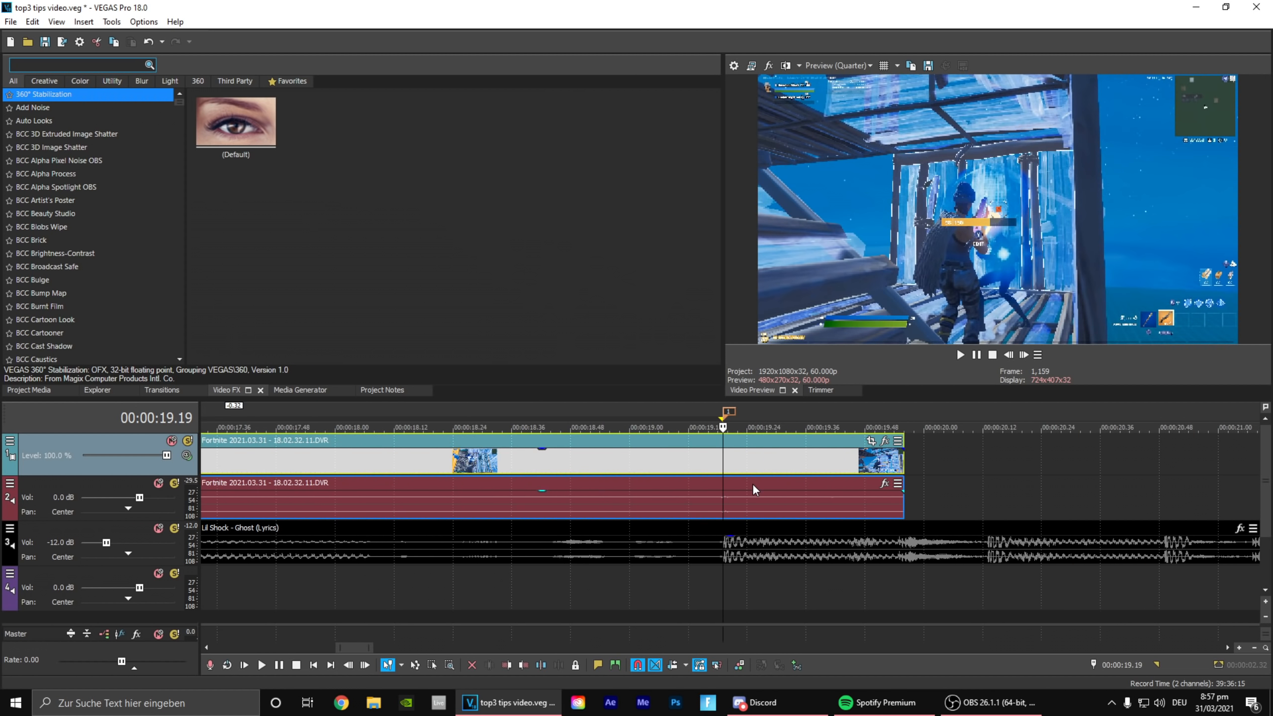
pyautogui.scroll(-3, 766, 466)
pyautogui.moveTo(724, 410); pyautogui.dragTo(628, 426)
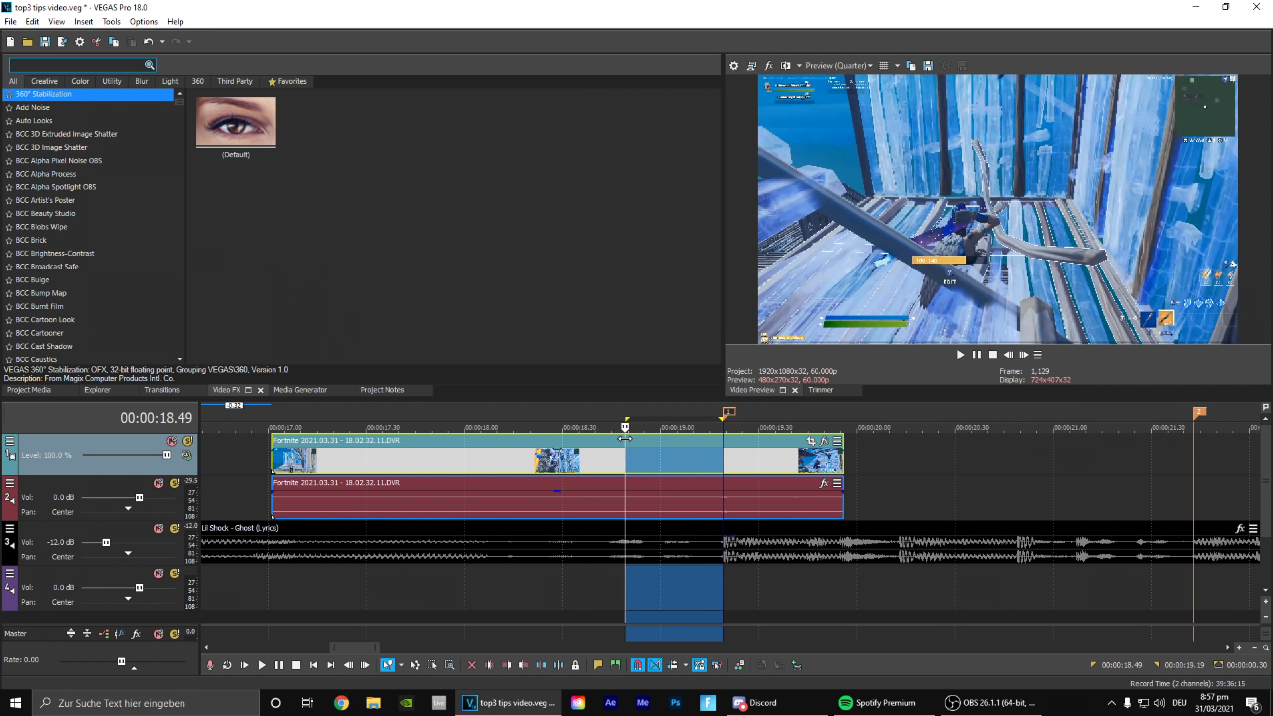
pyautogui.click(625, 444)
pyautogui.press('s')
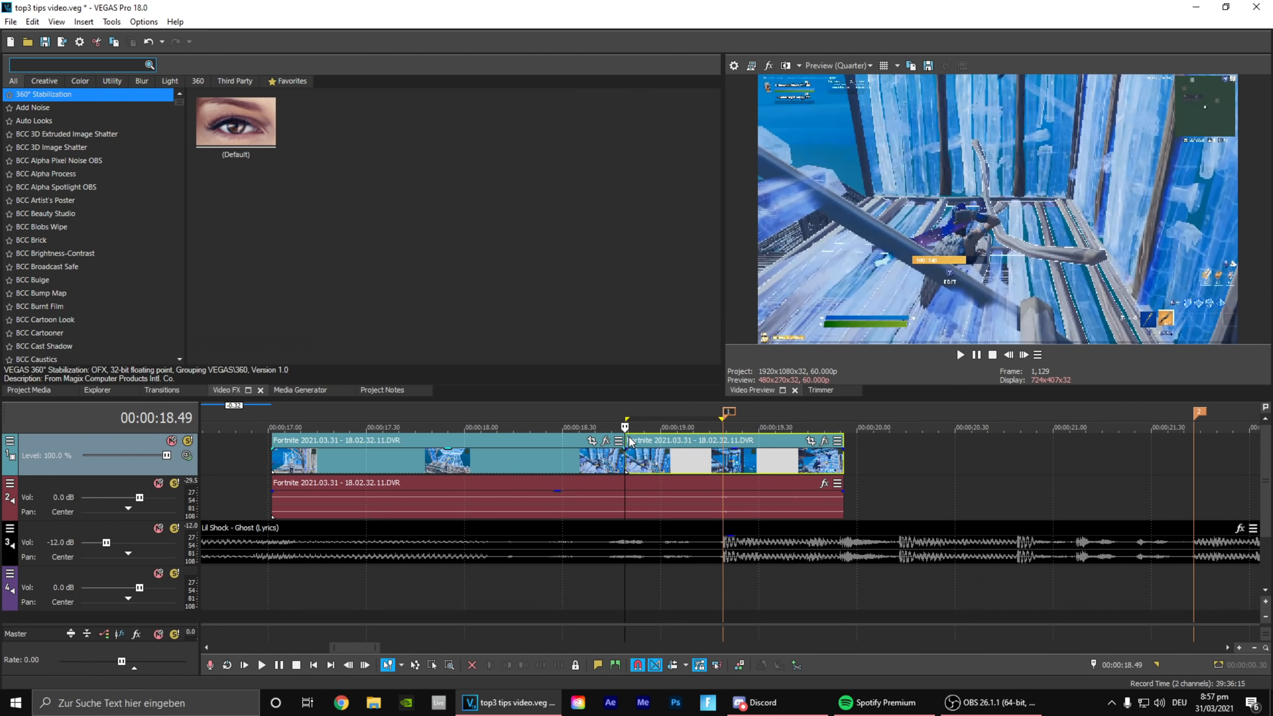
pyautogui.click(674, 461)
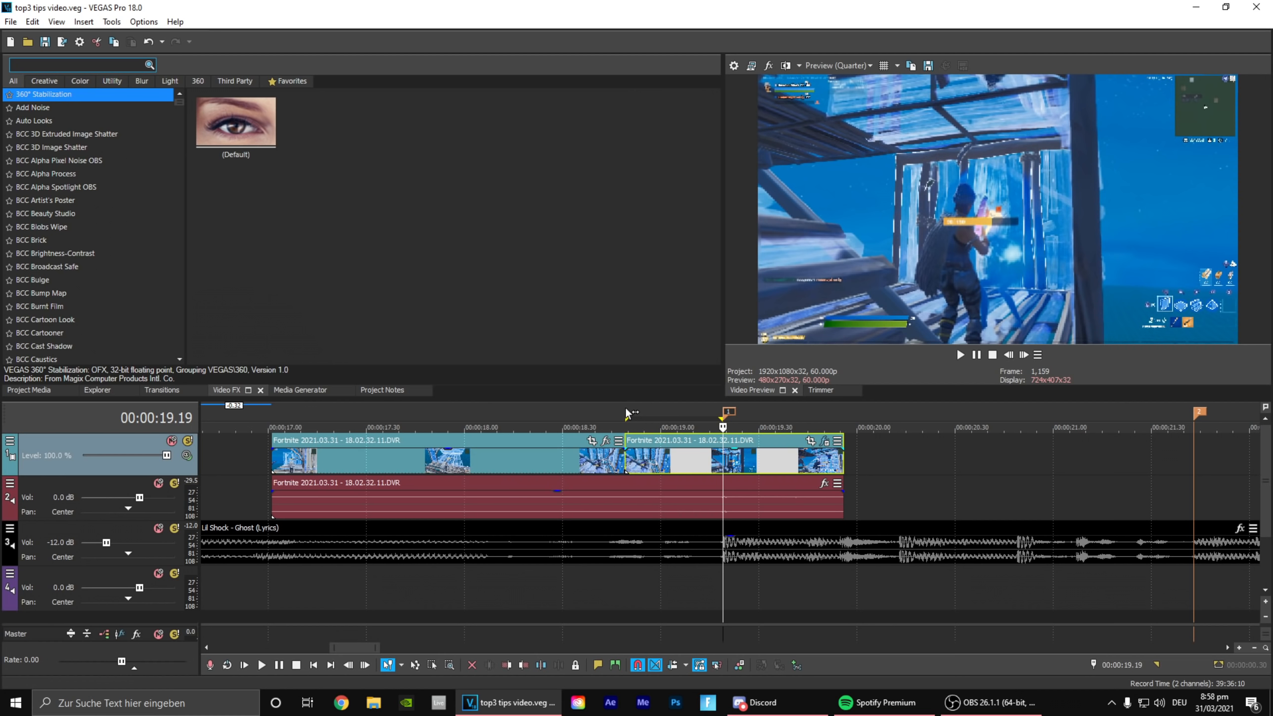
# Step: Play back the range from 00:00:18.37 to 00:00:19.47 to review the video's timing around marker 1
pyautogui.moveTo(583, 406); pyautogui.dragTo(813, 420)
pyautogui.press('space')
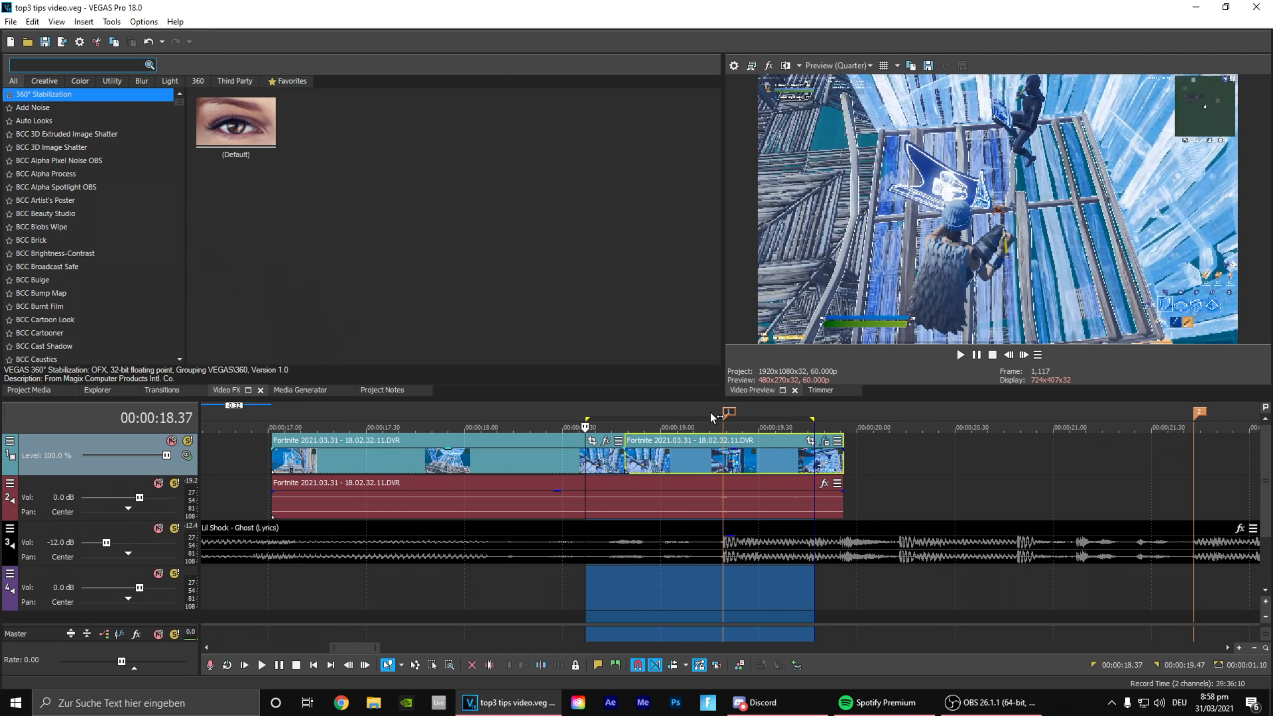
pyautogui.click(705, 408)
pyautogui.moveTo(654, 413); pyautogui.dragTo(732, 457)
pyautogui.click(725, 457)
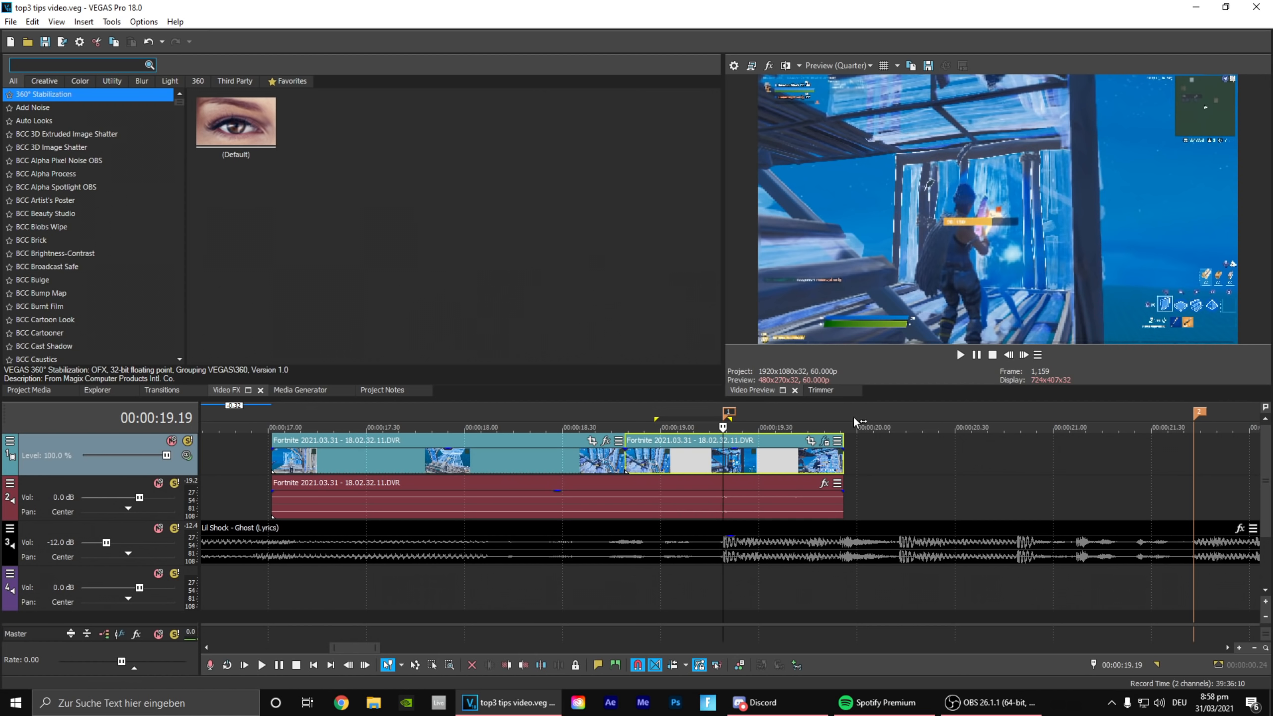
# Step: Search the video effects for "blurmo" and apply the default S_BlurMoCurves to the second video event, closing its settings
pyautogui.click(44, 66)
pyautogui.write('blurmo')
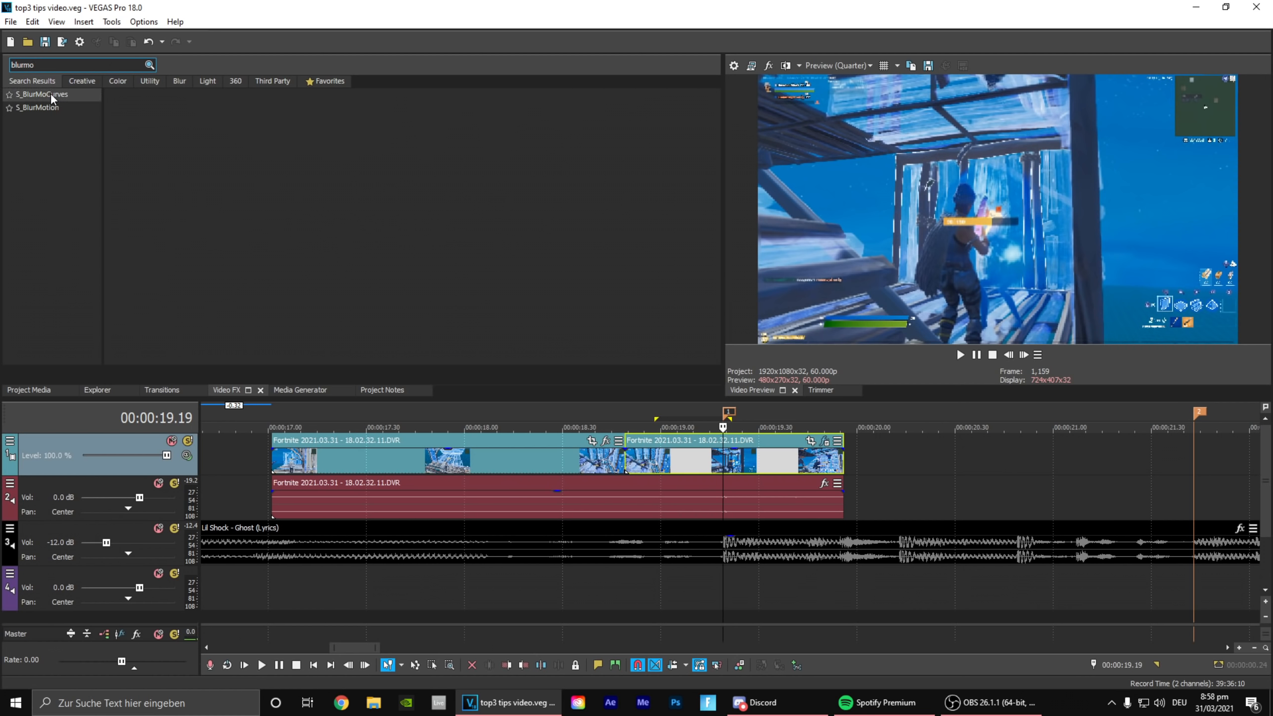
pyautogui.moveTo(592, 361); pyautogui.dragTo(686, 461)
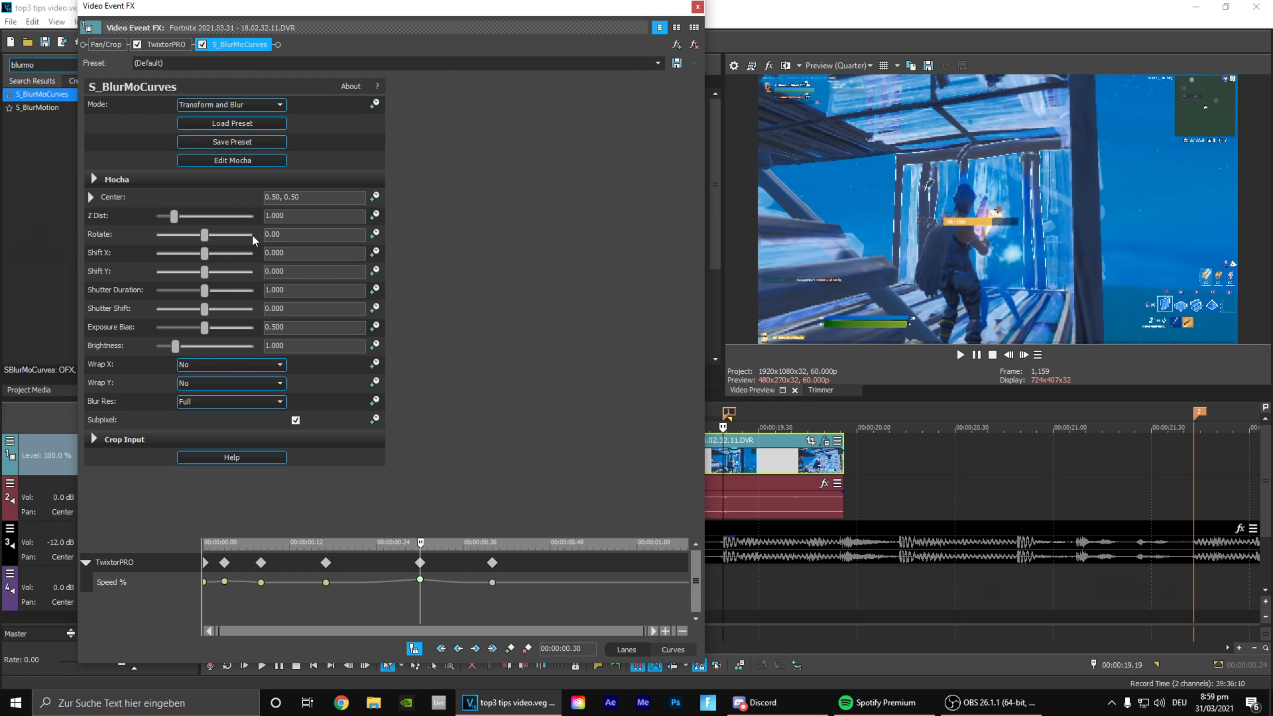
pyautogui.click(698, 7)
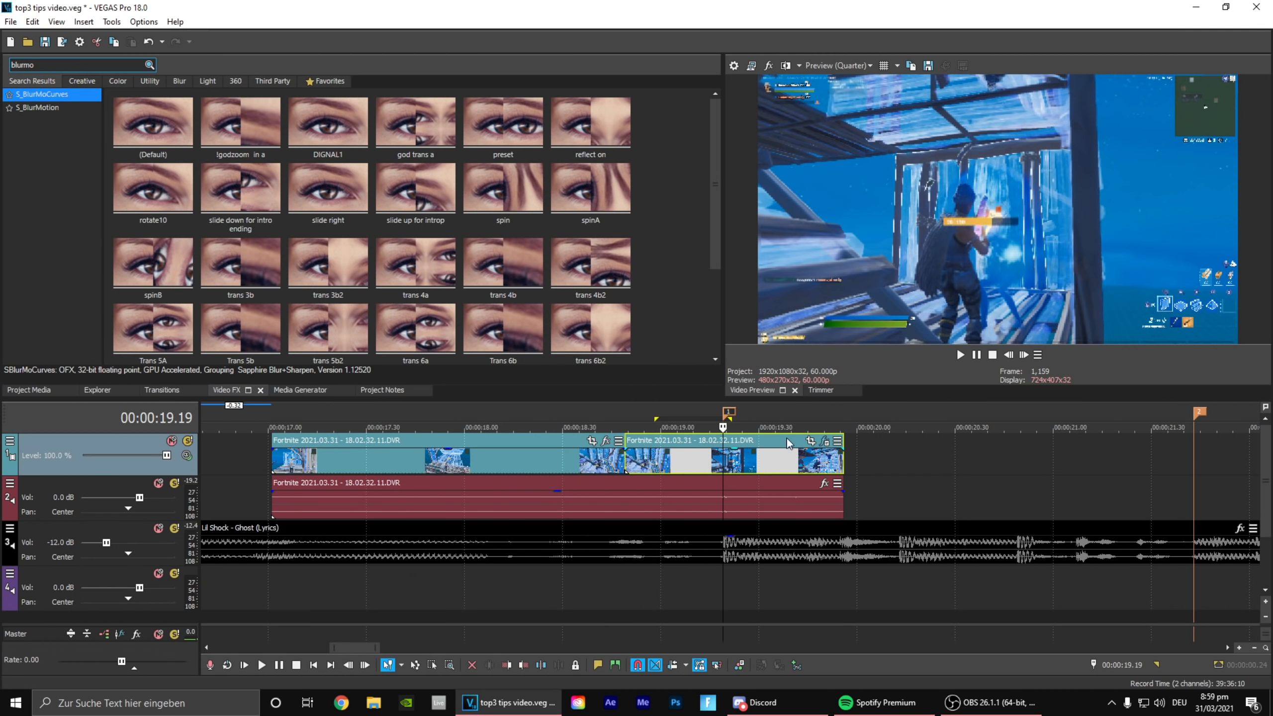
# Step: Open the S_BlurMoCurves settings of the second video event and enable Z Dist animation, selecting its keyframe lane
pyautogui.click(810, 440)
pyautogui.click(698, 6)
pyautogui.click(824, 440)
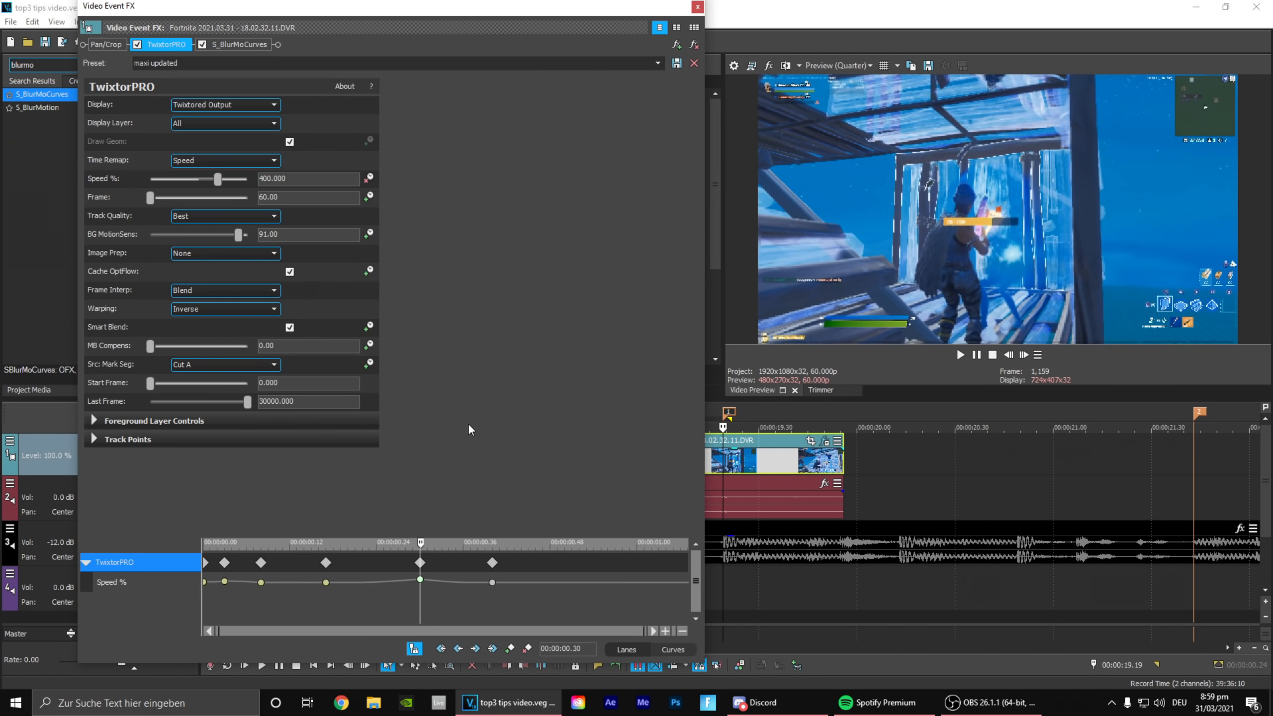
pyautogui.click(254, 45)
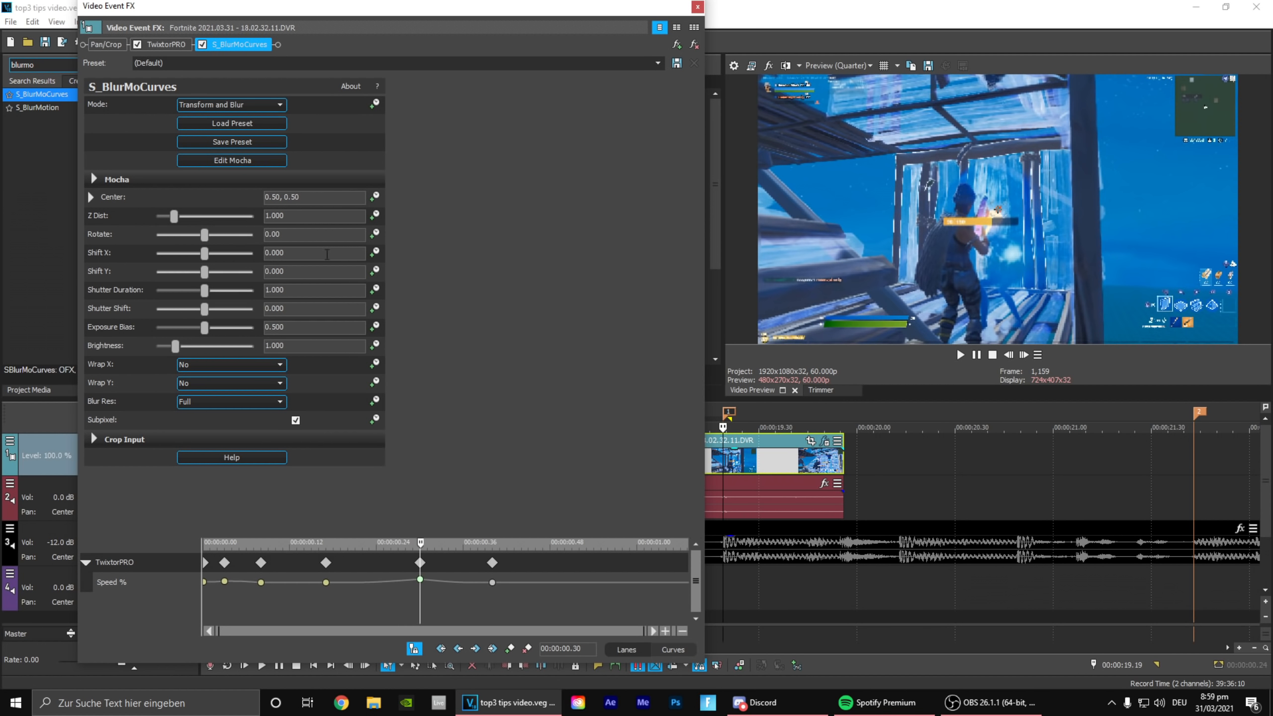
pyautogui.click(376, 216)
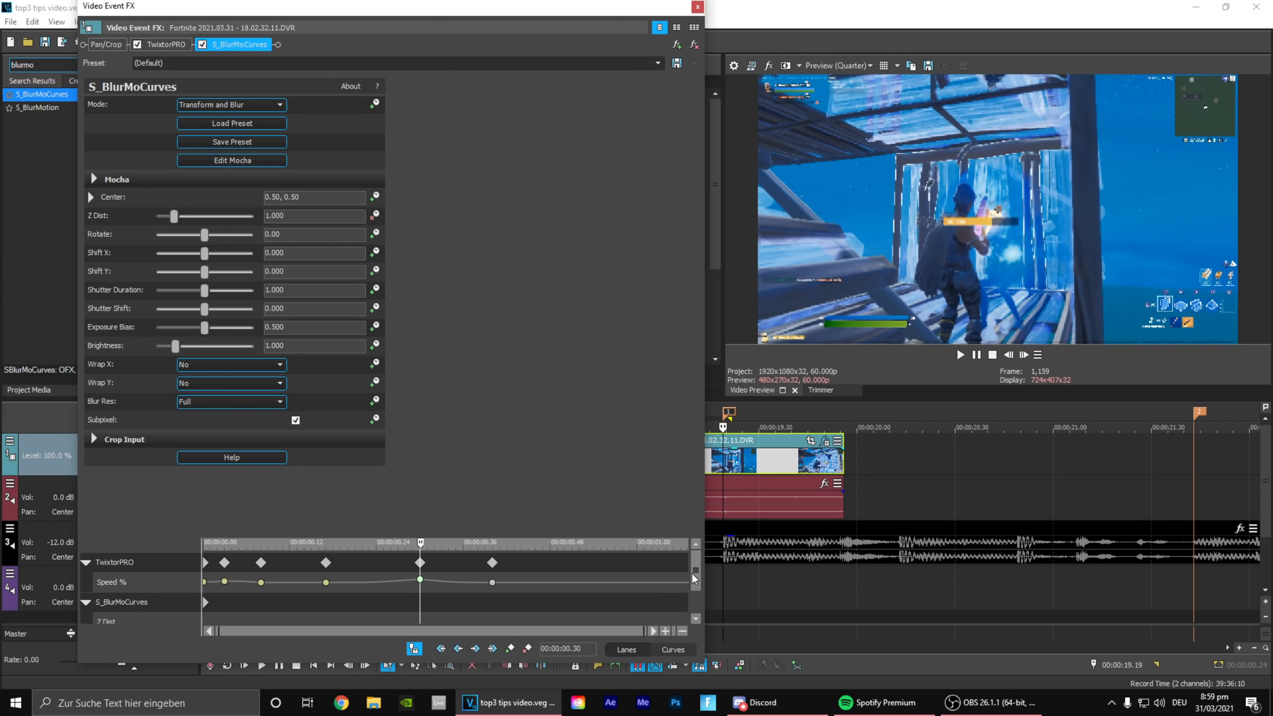
pyautogui.moveTo(696, 571); pyautogui.dragTo(696, 590)
pyautogui.click(139, 610)
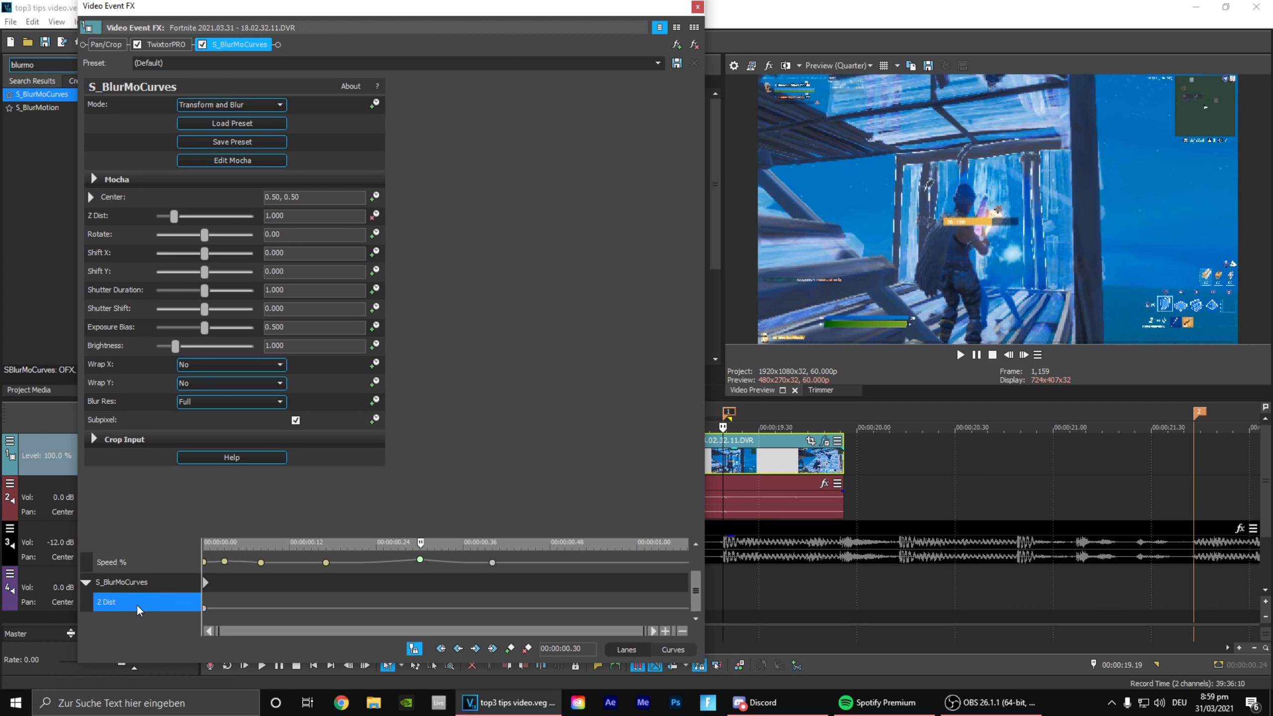
# Step: Add Z Dist keyframes at 00:00:00.30 and 00:00:00.11, and delete the keyframe at the event's start
pyautogui.click(510, 649)
pyautogui.moveTo(375, 582); pyautogui.dragTo(283, 584)
pyautogui.click(510, 649)
pyautogui.click(283, 608)
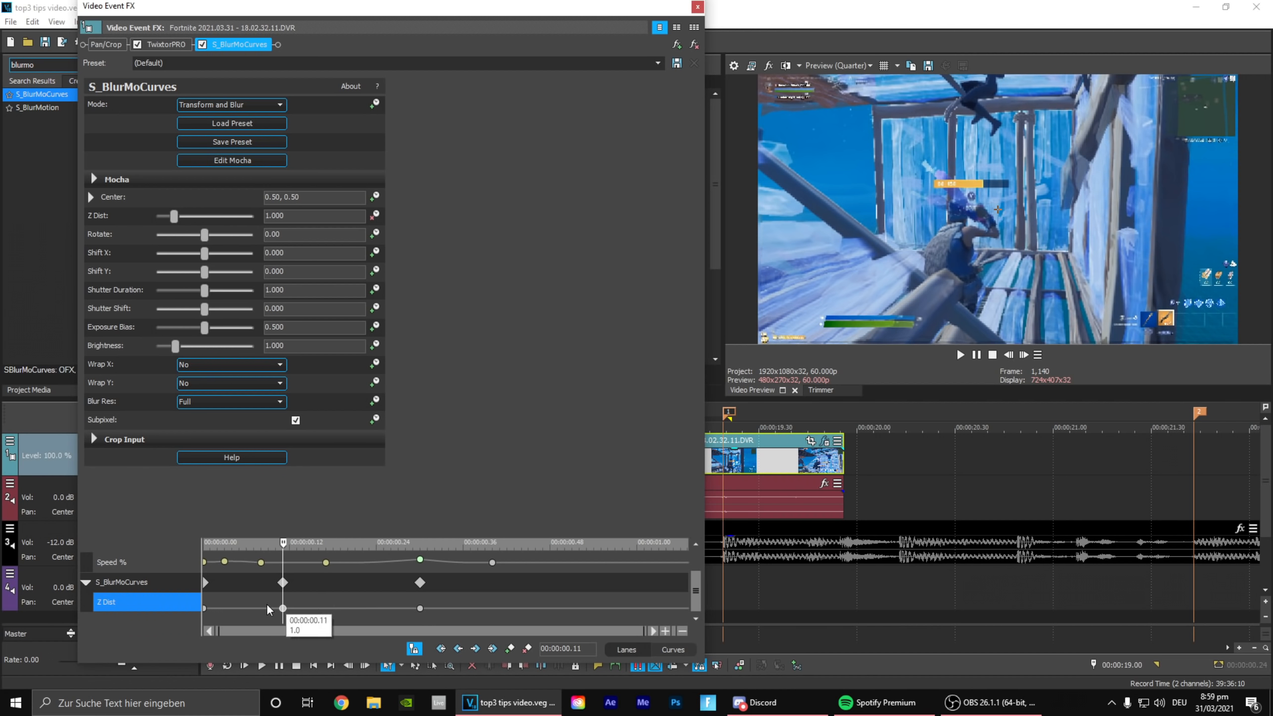
pyautogui.click(205, 608)
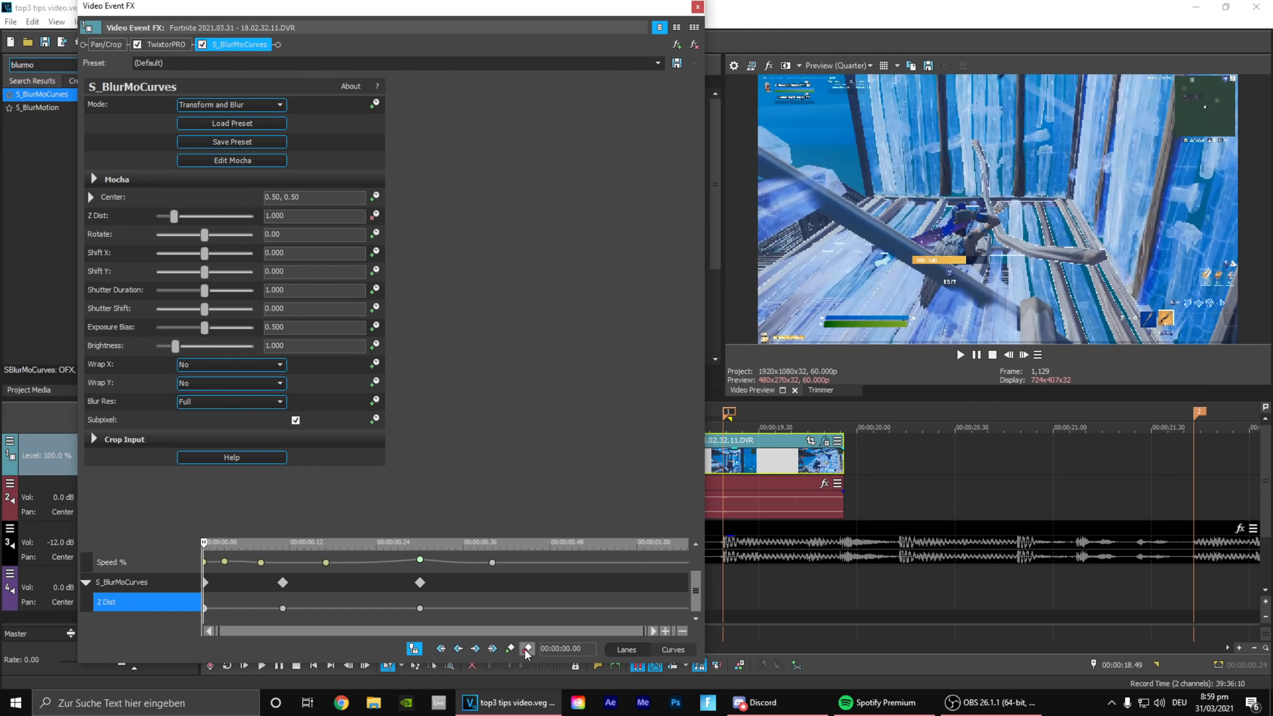
# Step: Set Z Dist to 0.85 at the 00:00:00.30 keyframe
pyautogui.doubleClick(420, 608)
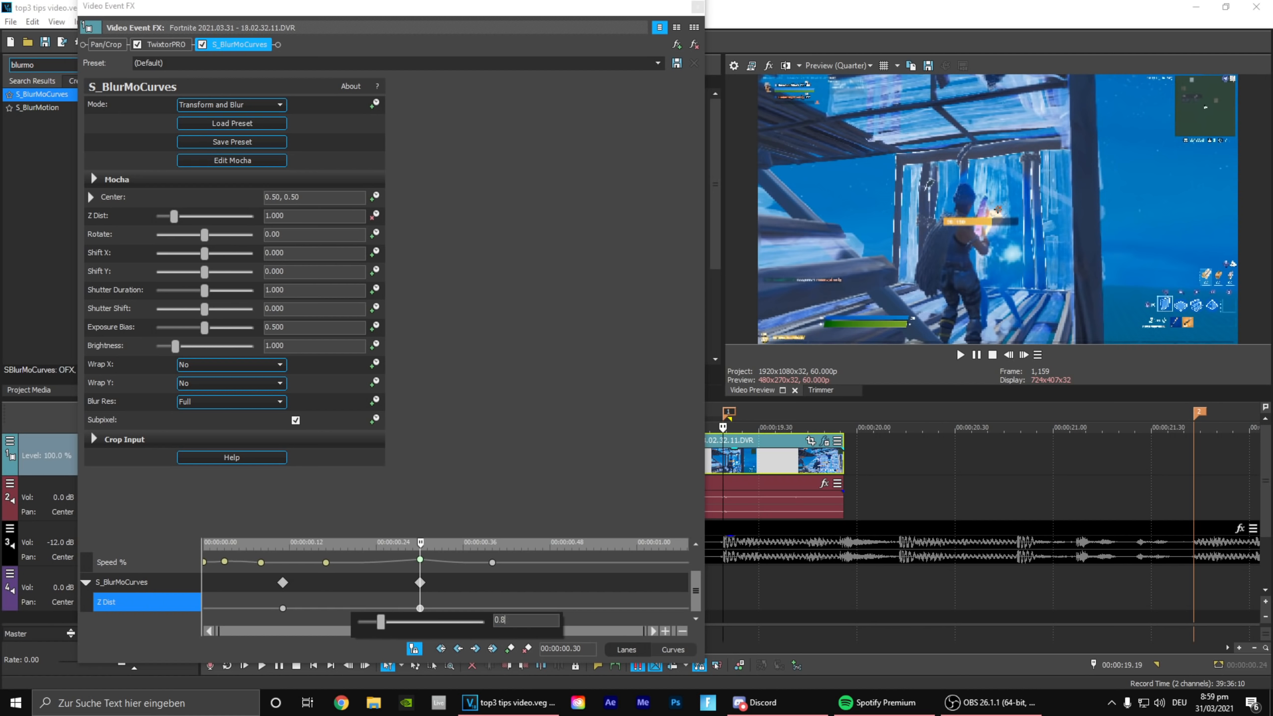
pyautogui.write('0.85')
pyautogui.press('Return')
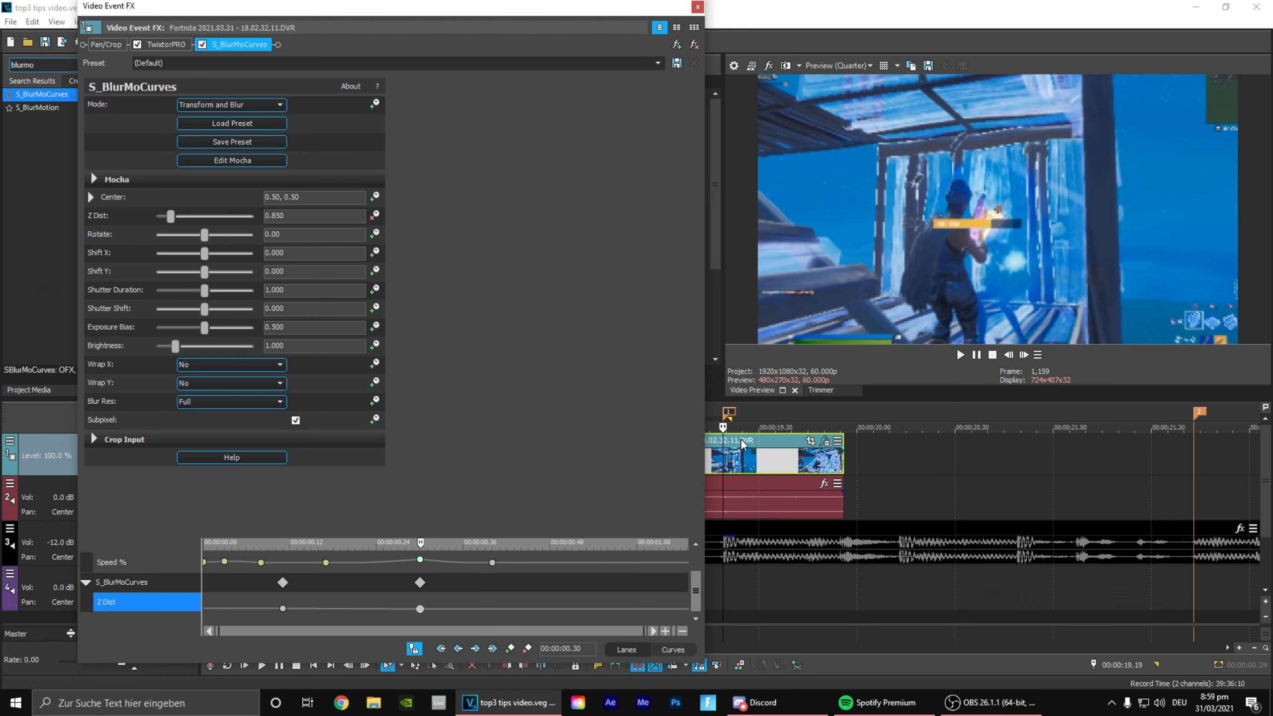
# Step: Add a Z Dist keyframe at the end of the second video event and set its value to 1
pyautogui.moveTo(521, 598); pyautogui.dragTo(658, 616)
pyautogui.doubleClick(842, 445)
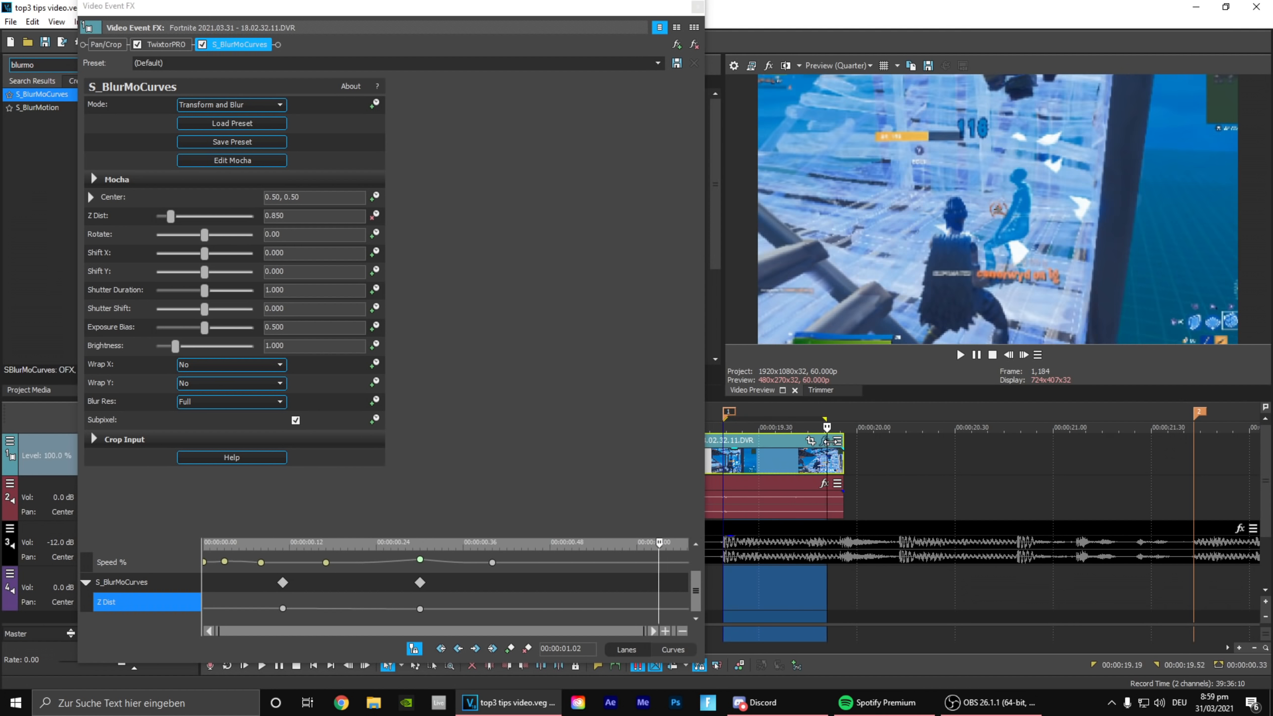
pyautogui.click(844, 464)
pyautogui.click(509, 649)
pyautogui.doubleClick(687, 609)
pyautogui.press('Tab')
pyautogui.write('1')
pyautogui.press('Return')
# Step: Apply a Slow Fade to the Z Dist keyframe at 00:00:00.30 and select the one at 00:00:00.11
pyautogui.click(283, 609)
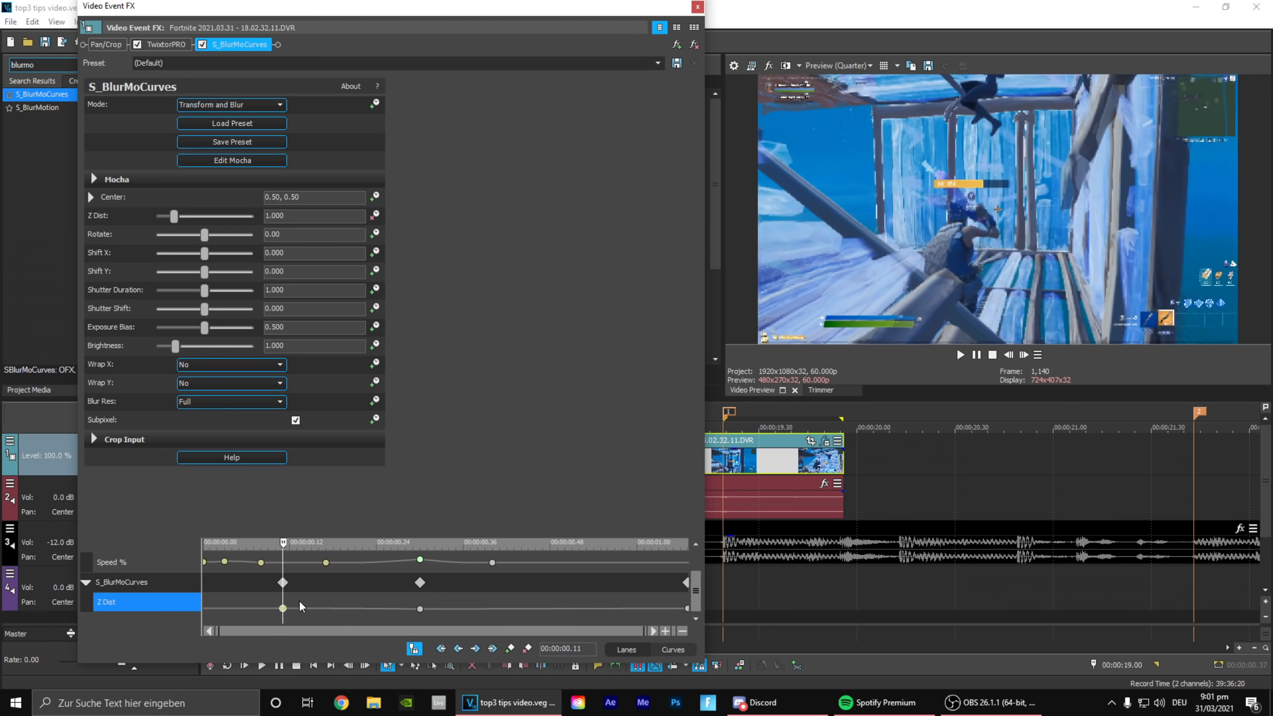
pyautogui.moveTo(293, 615); pyautogui.dragTo(603, 632)
pyautogui.click(420, 608)
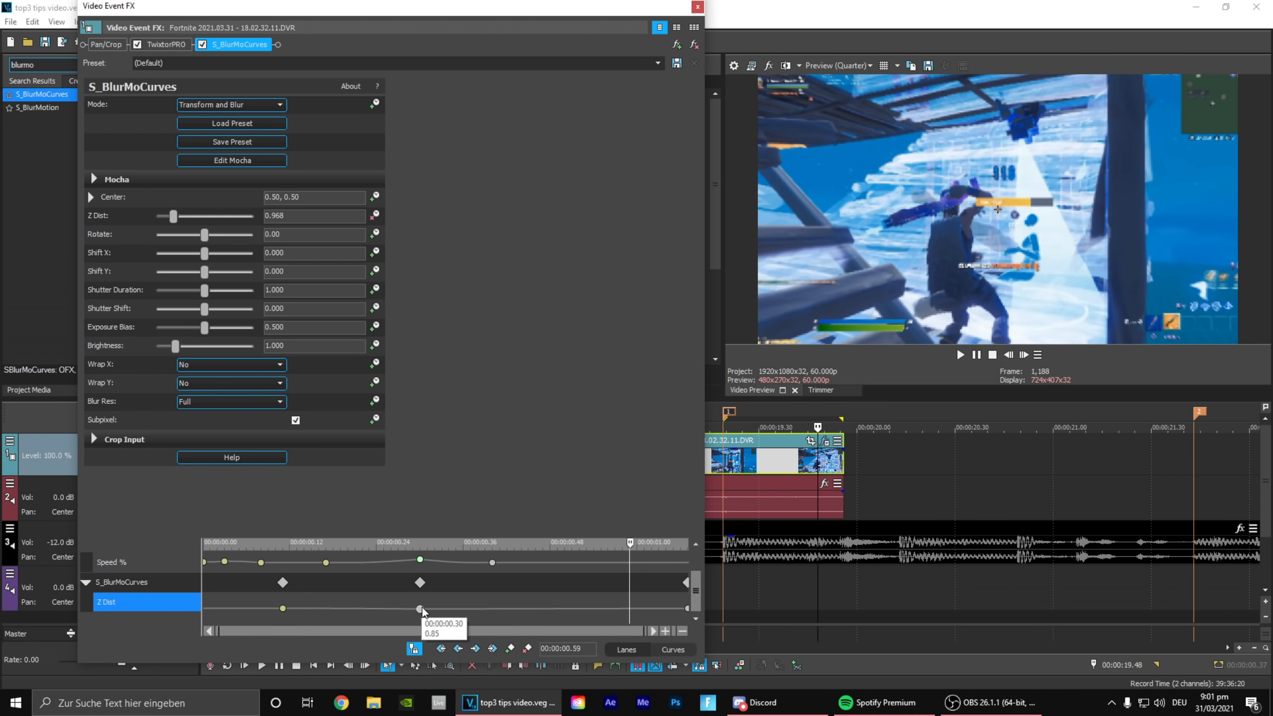
pyautogui.rightClick(419, 608)
pyautogui.click(460, 535)
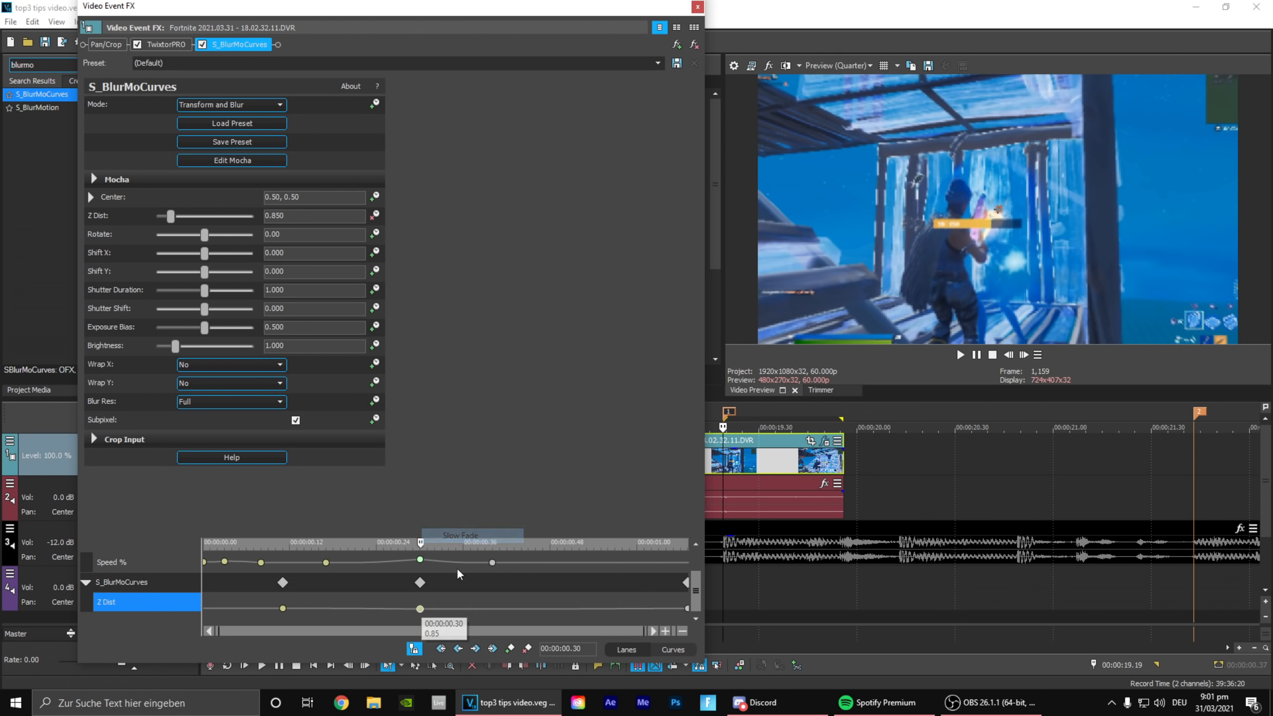
pyautogui.click(282, 608)
pyautogui.rightClick(282, 608)
pyautogui.click(285, 610)
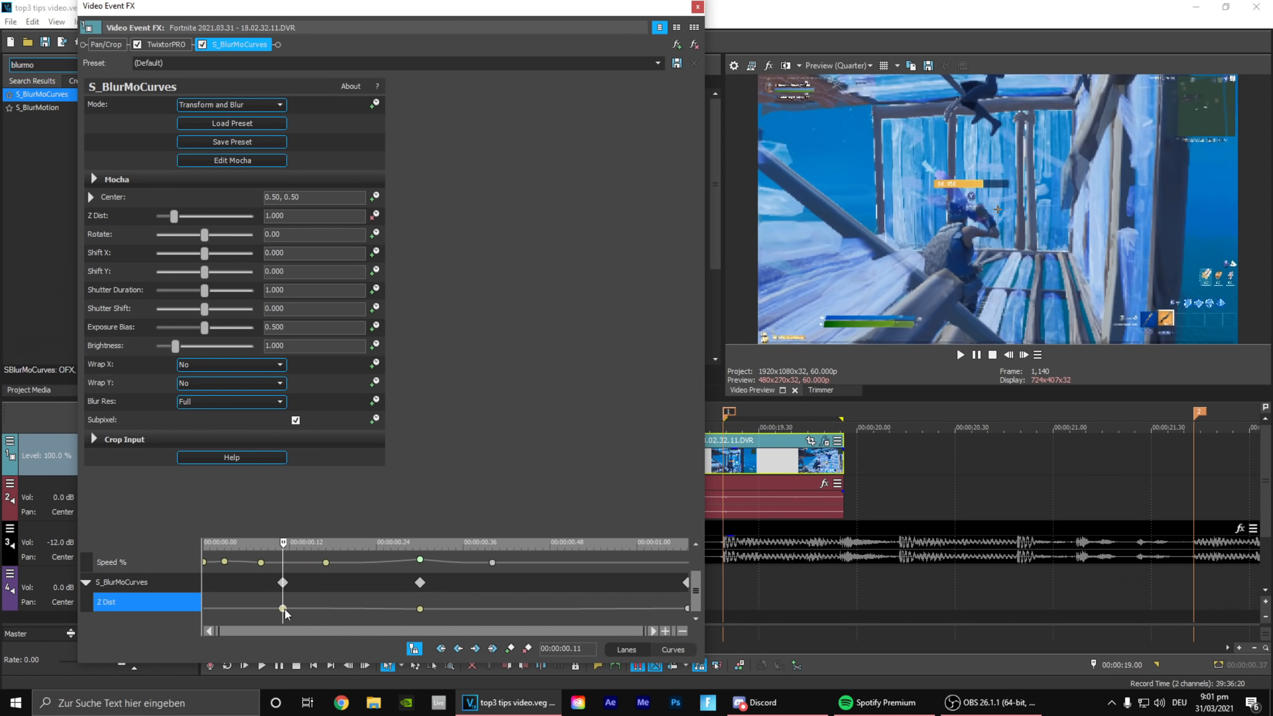
# Step: Try reshaping the Z Dist curve between 00:00:00.11 and 00:00:00.30 with the first keyframe's tangent handle
pyautogui.click(685, 652)
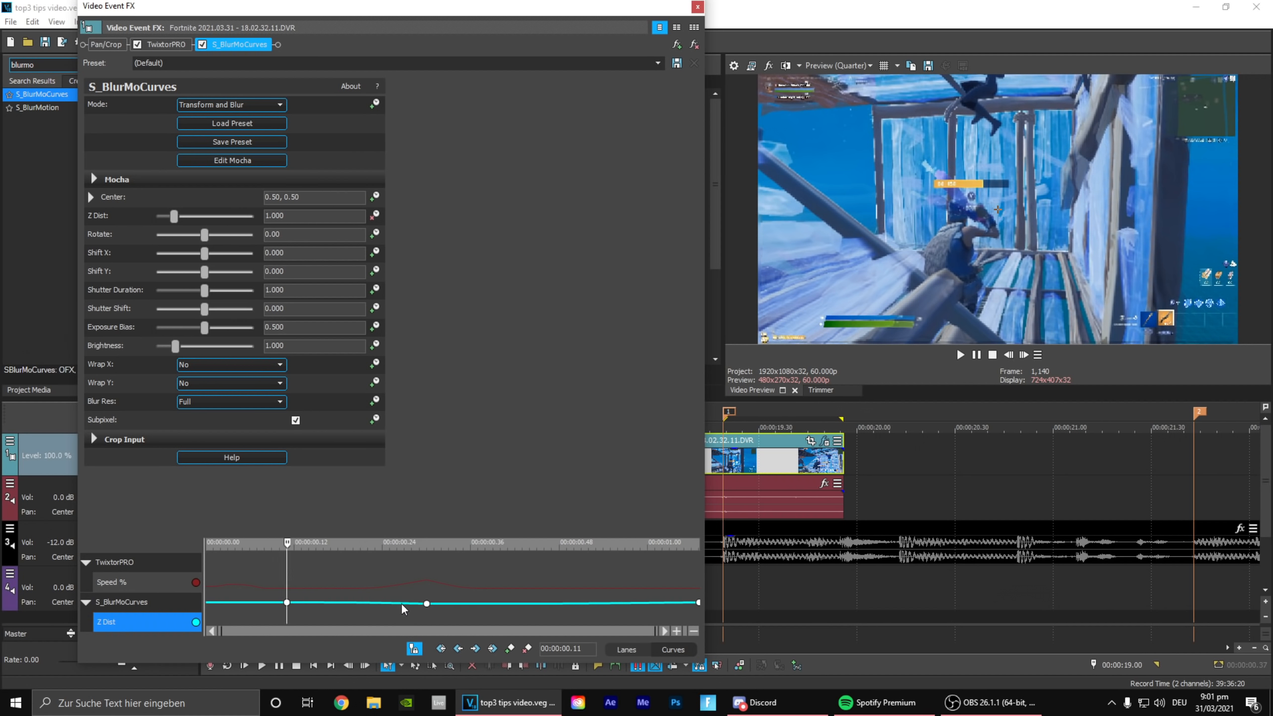
pyautogui.click(311, 579)
pyautogui.moveTo(288, 545); pyautogui.dragTo(365, 608)
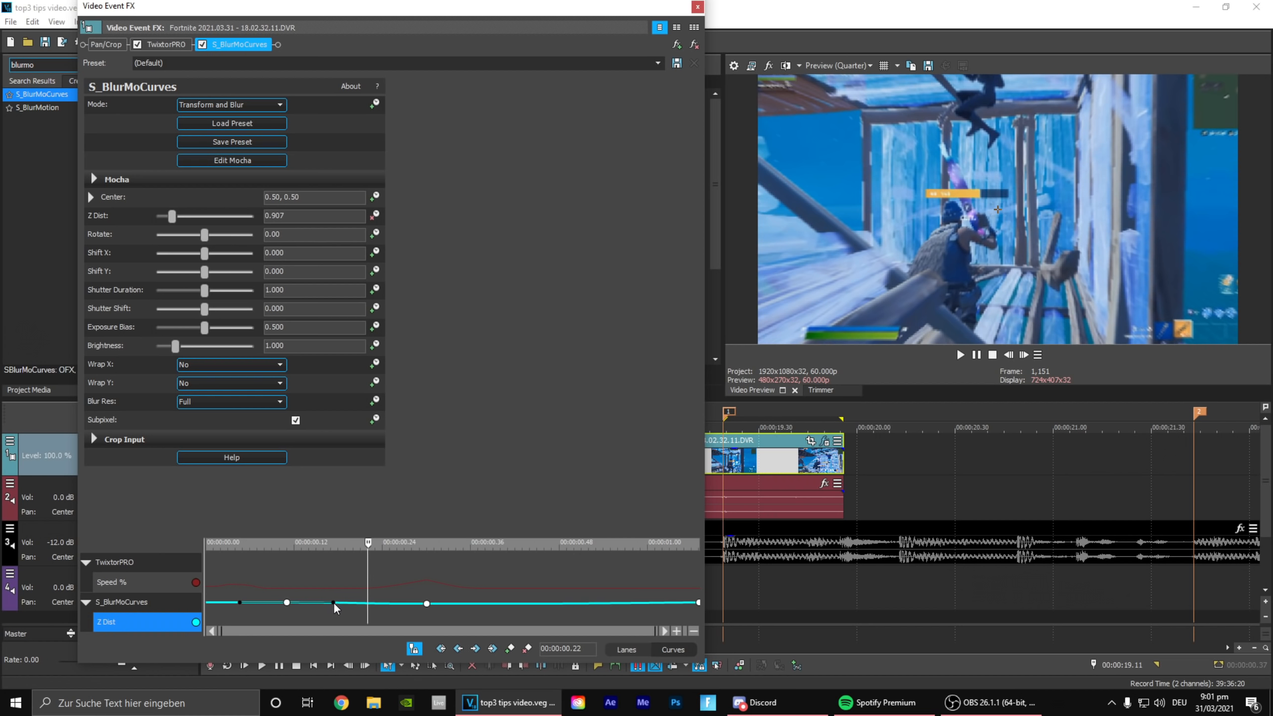
pyautogui.scroll(2, 336, 607)
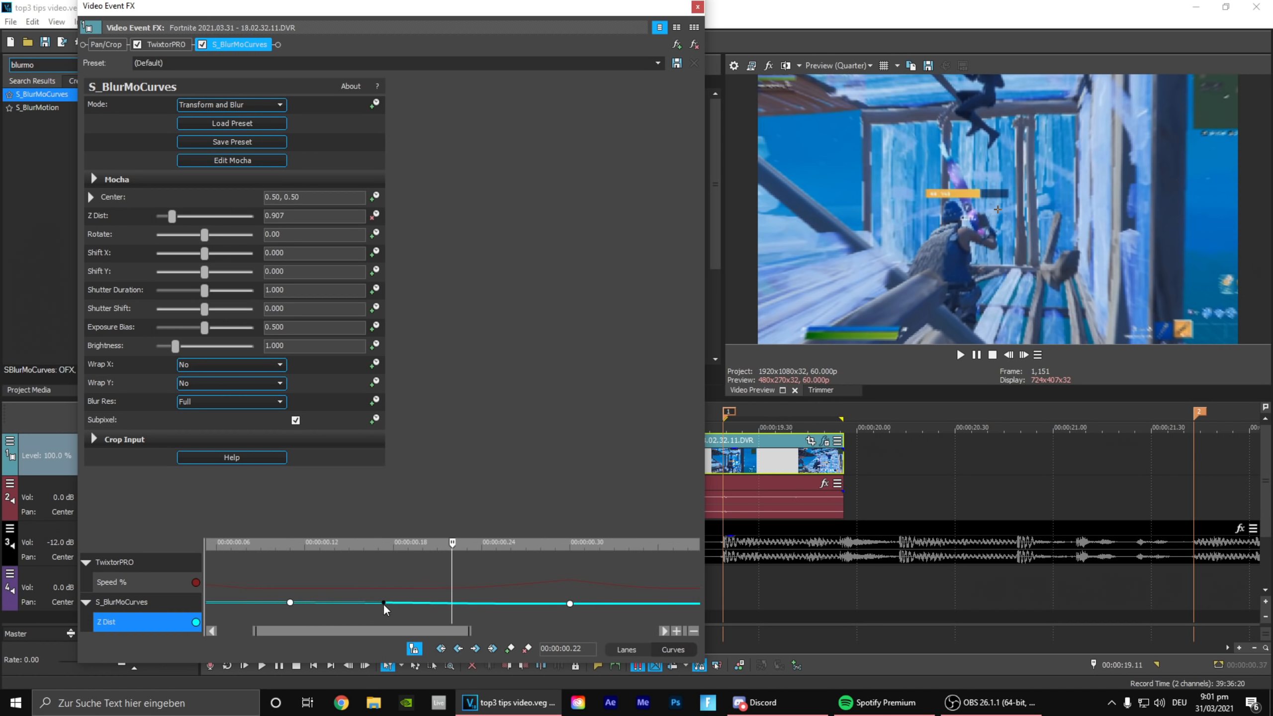
pyautogui.moveTo(385, 604); pyautogui.dragTo(389, 600)
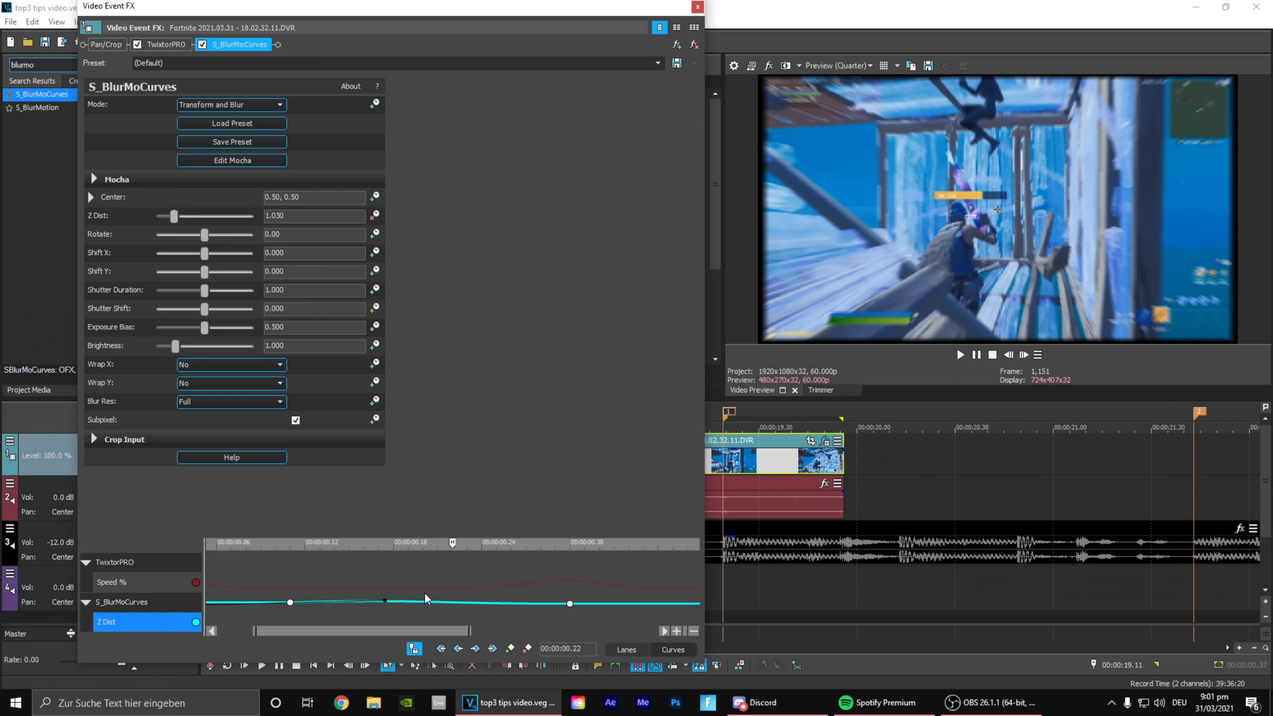
pyautogui.moveTo(451, 572)
pyautogui.mouseDown()
pyautogui.moveTo(347, 551)
pyautogui.moveTo(455, 578)
pyautogui.mouseUp()
pyautogui.moveTo(383, 602); pyautogui.dragTo(386, 604)
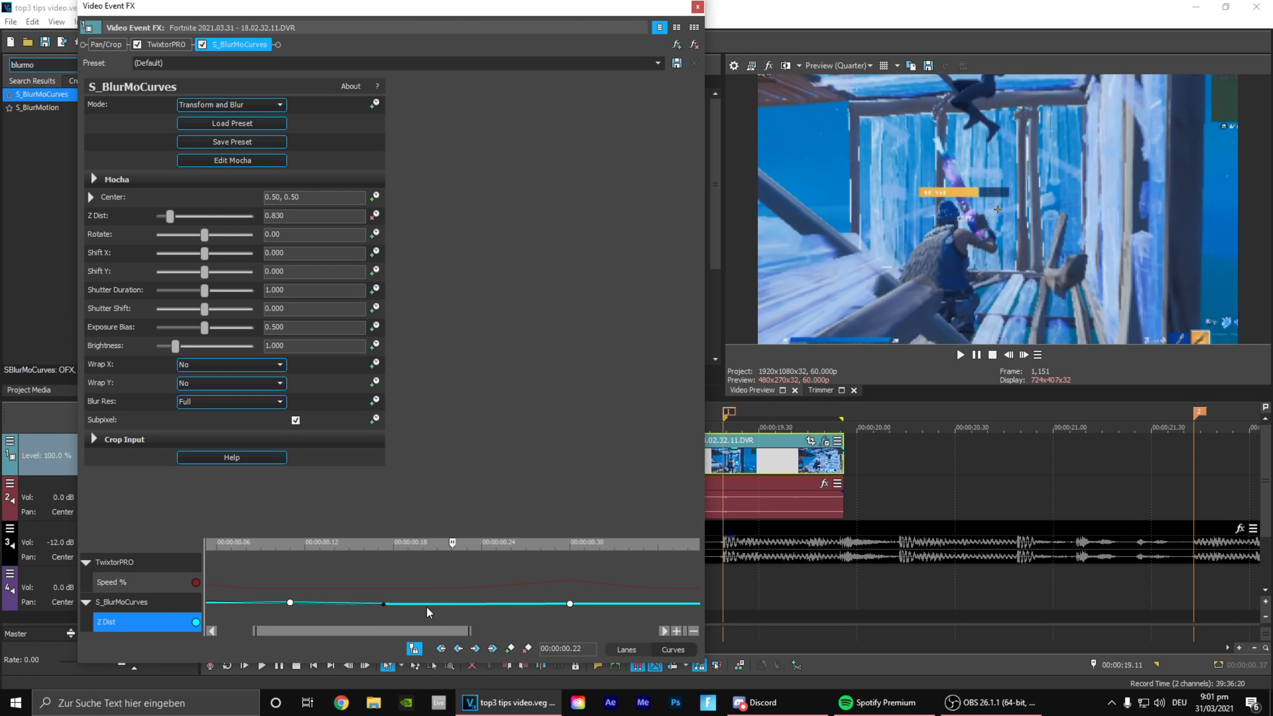
pyautogui.click(291, 602)
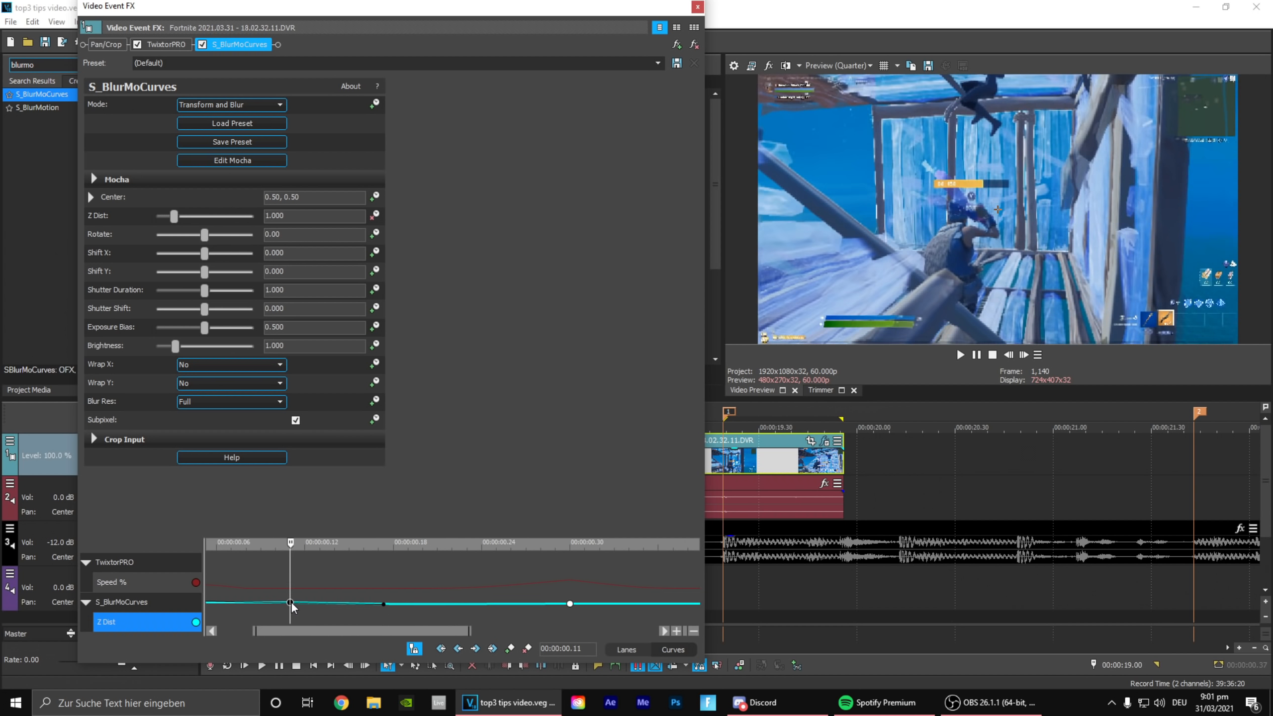
# Step: Replace the manual curve of the Z Dist keyframe at 00:00:00.11 with a preset fade type and close the effect settings
pyautogui.click(627, 649)
pyautogui.rightClick(290, 610)
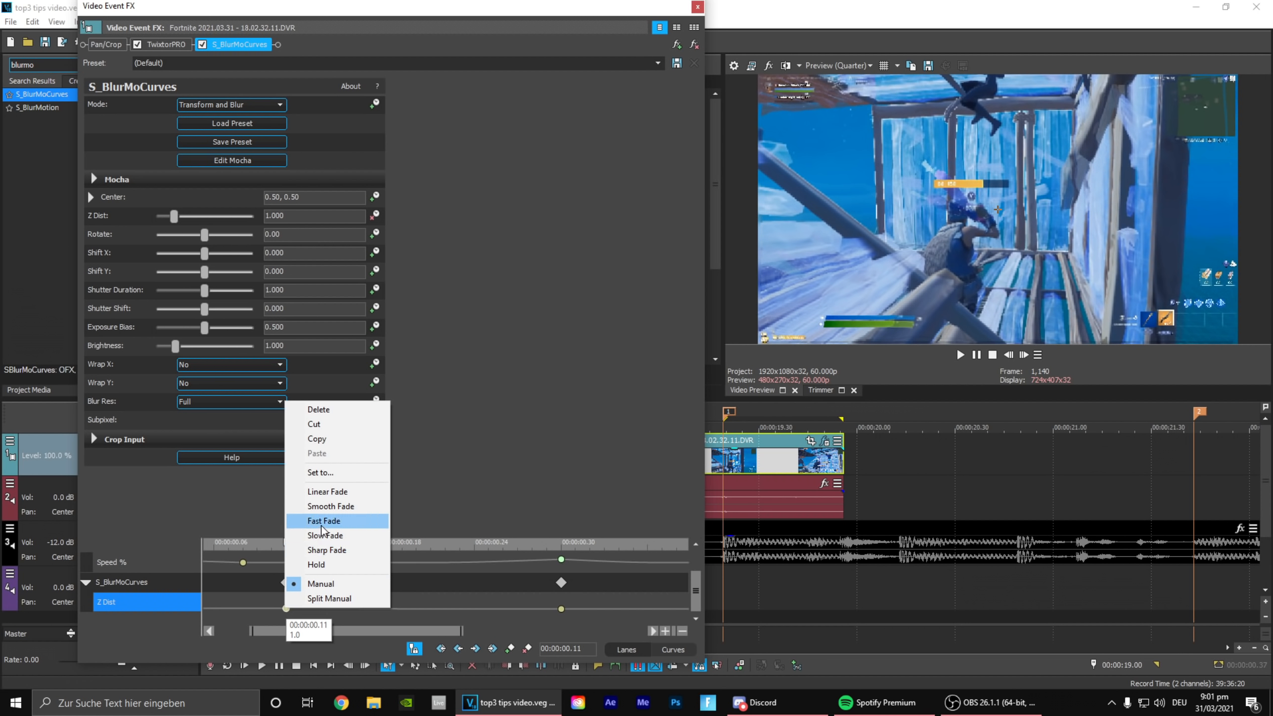
pyautogui.click(304, 562)
pyautogui.moveTo(285, 581); pyautogui.dragTo(845, 428)
pyautogui.click(697, 7)
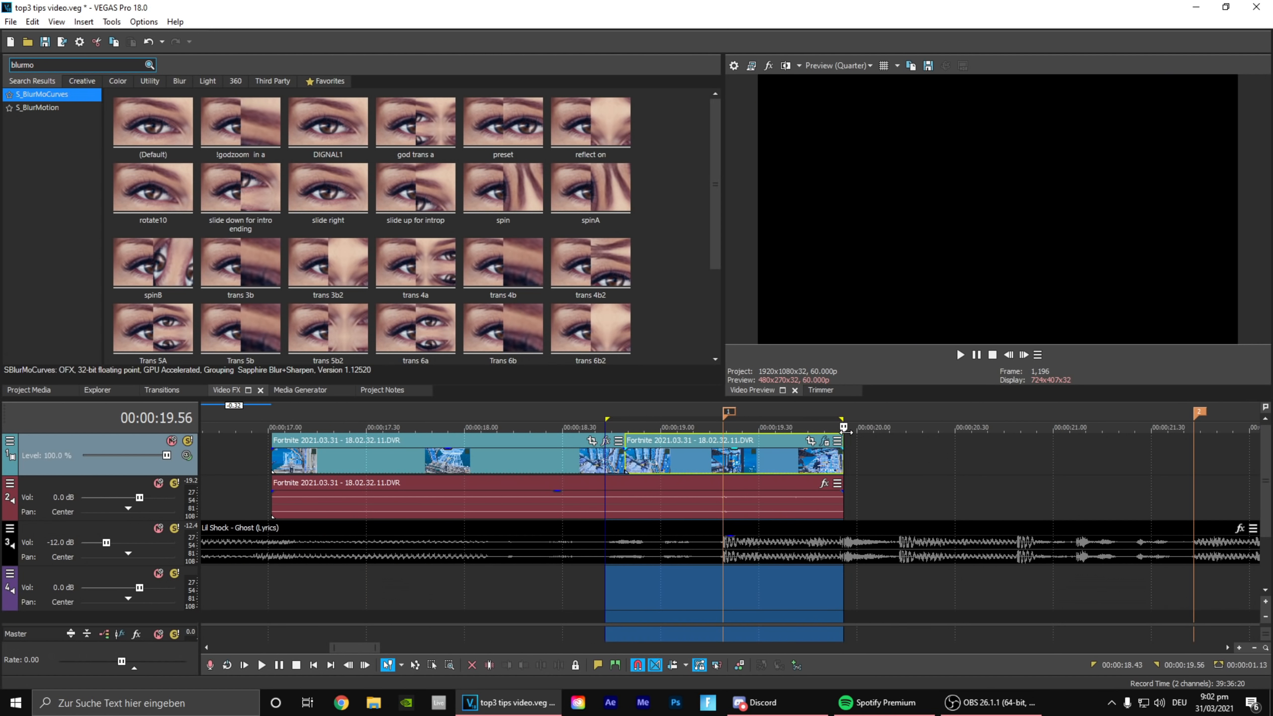
# Step: Play back the range from 00:00:18.41 to the end of the second video event to review the zoom
pyautogui.moveTo(598, 591); pyautogui.dragTo(841, 432)
pyautogui.press('space')
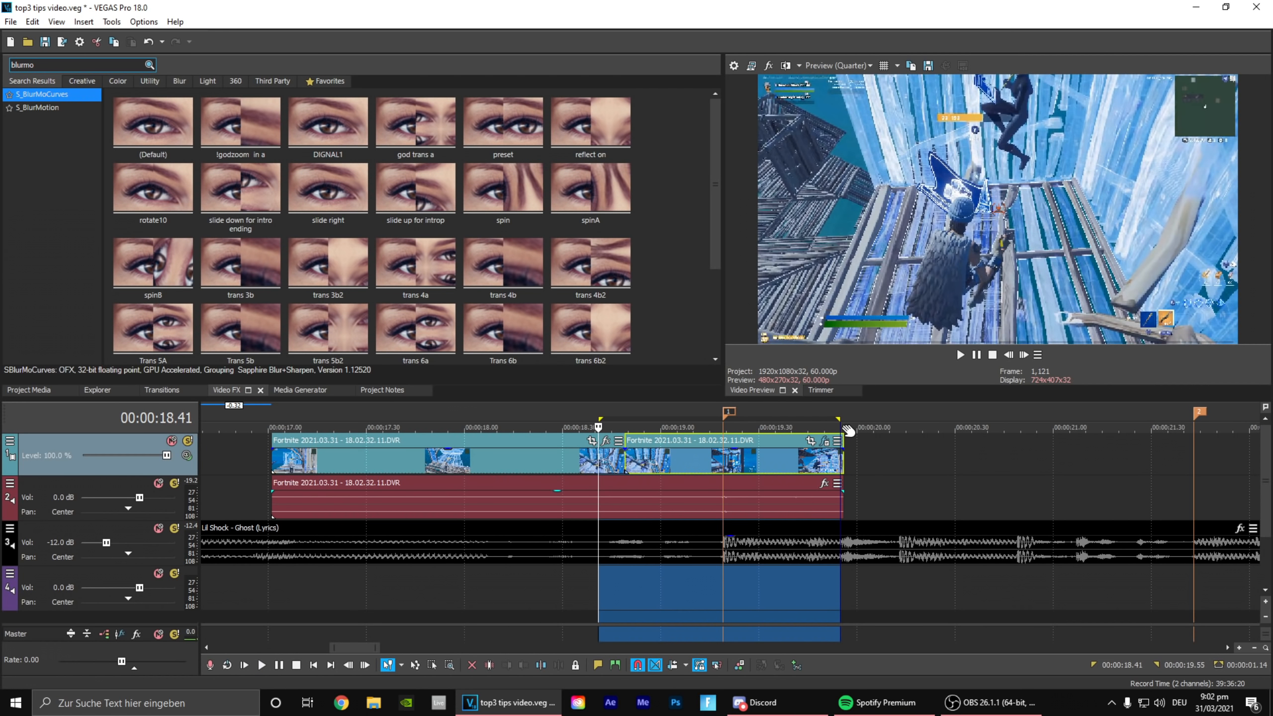
pyautogui.press('space')
pyautogui.moveTo(604, 423); pyautogui.dragTo(841, 493)
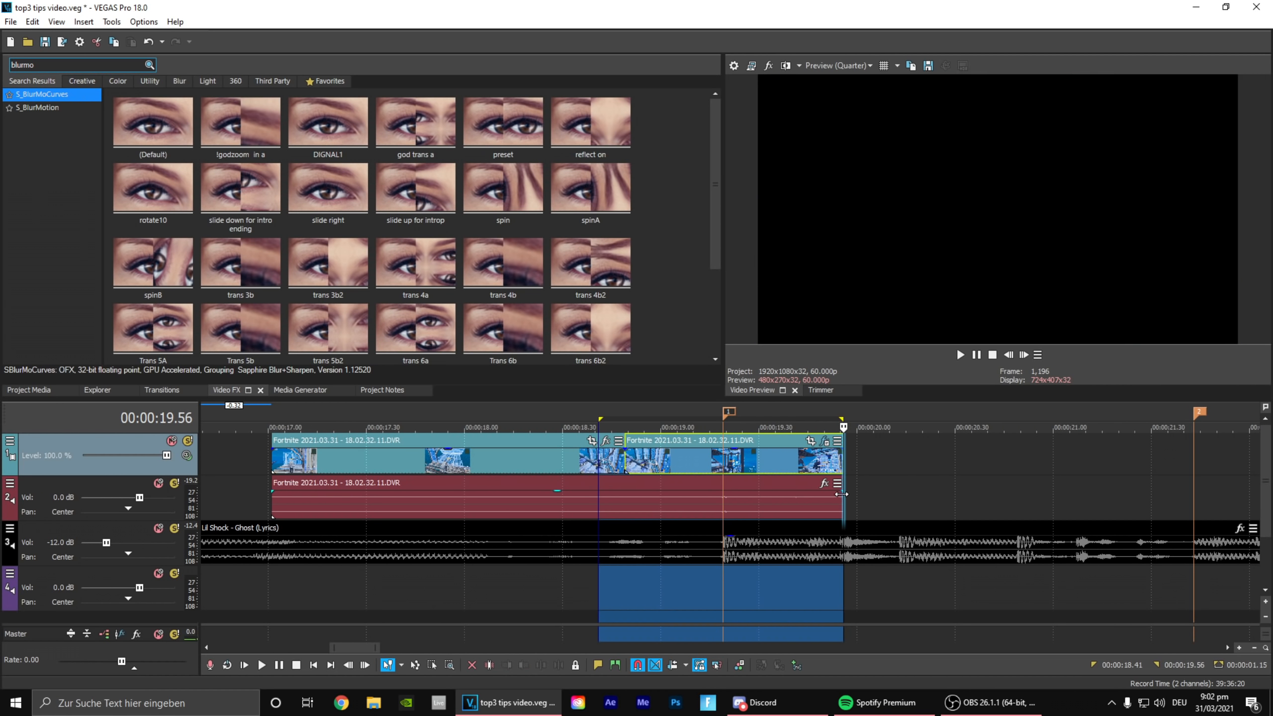
# Step: Reopen the second video event's S_BlurMoCurves settings to examine the last Z Dist keyframe, and close them again
pyautogui.click(830, 467)
pyautogui.scroll(5, 844, 464)
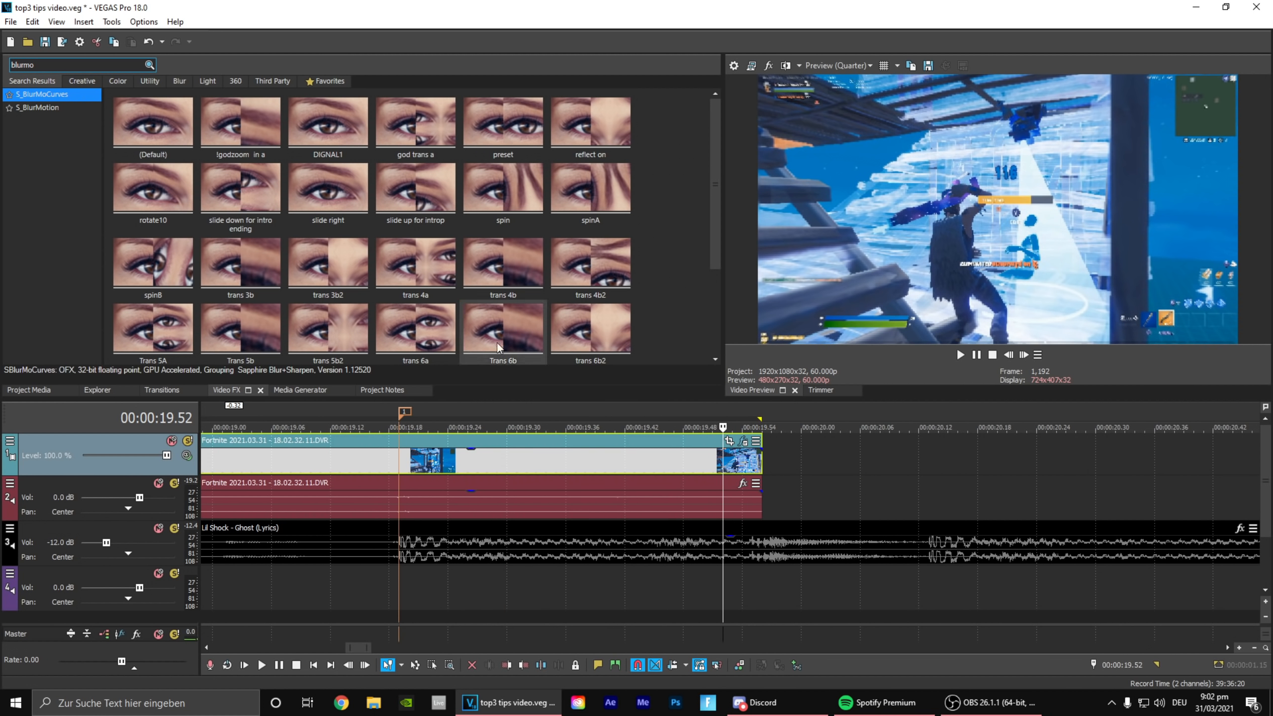
pyautogui.scroll(-3, 688, 461)
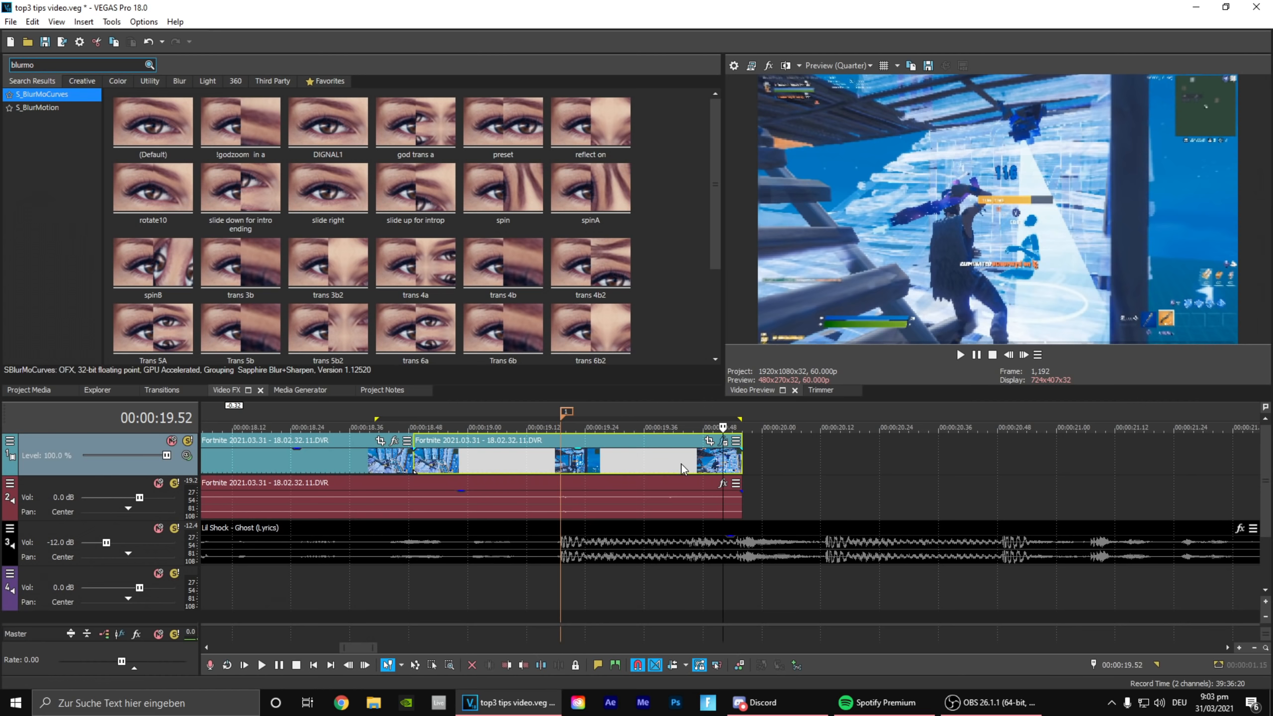
pyautogui.moveTo(681, 465)
pyautogui.mouseDown()
pyautogui.moveTo(700, 469)
pyautogui.moveTo(667, 468)
pyautogui.moveTo(683, 466)
pyautogui.mouseUp()
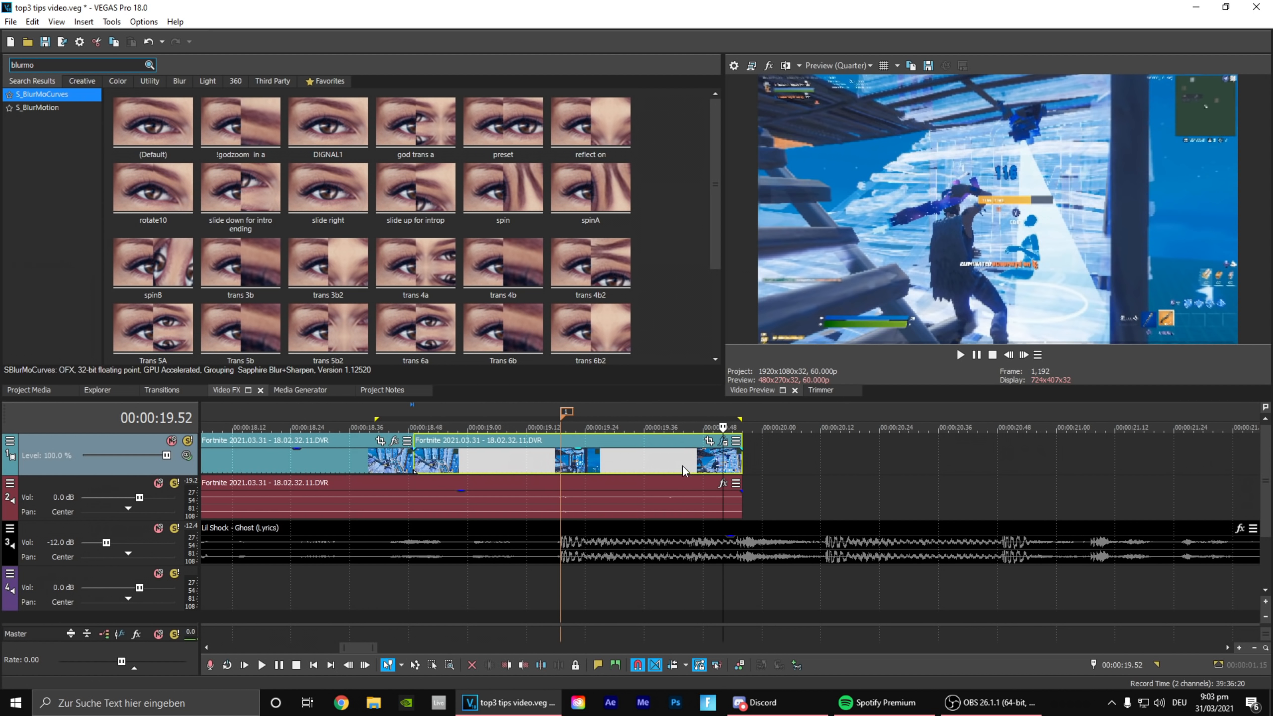
pyautogui.click(724, 442)
pyautogui.scroll(-1, 696, 591)
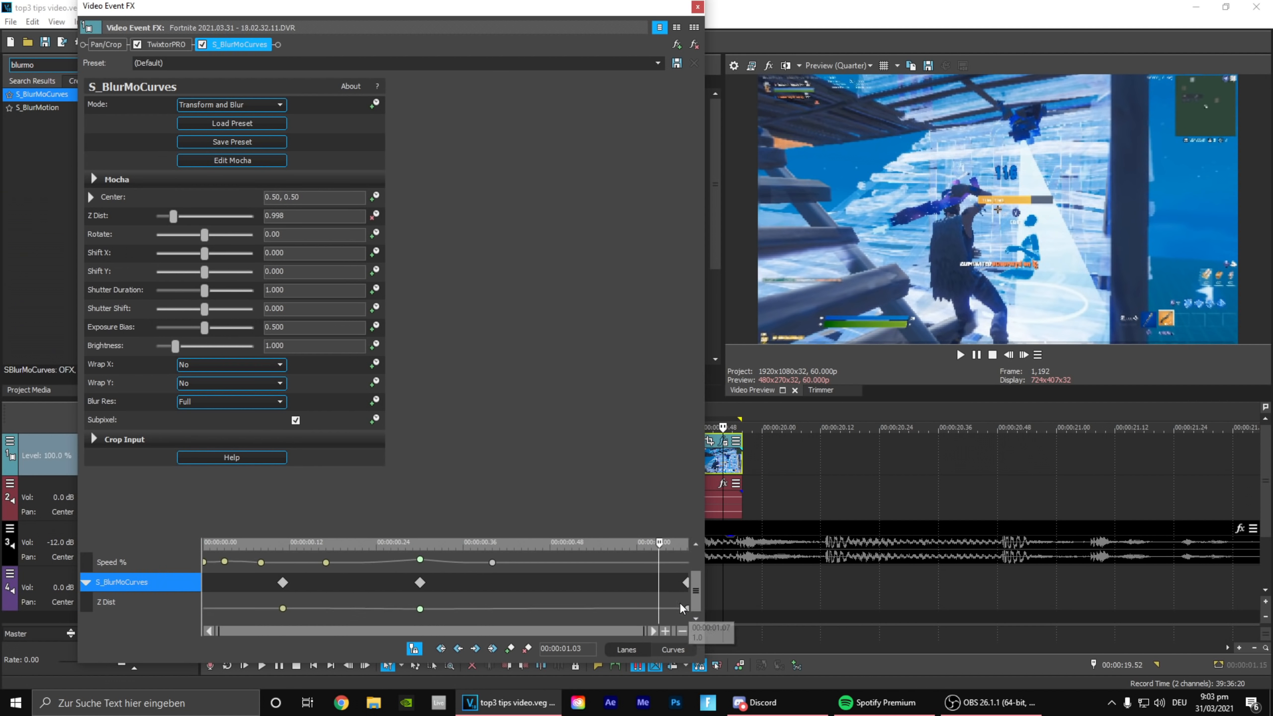
pyautogui.moveTo(674, 601); pyautogui.dragTo(720, 605)
pyautogui.click(697, 7)
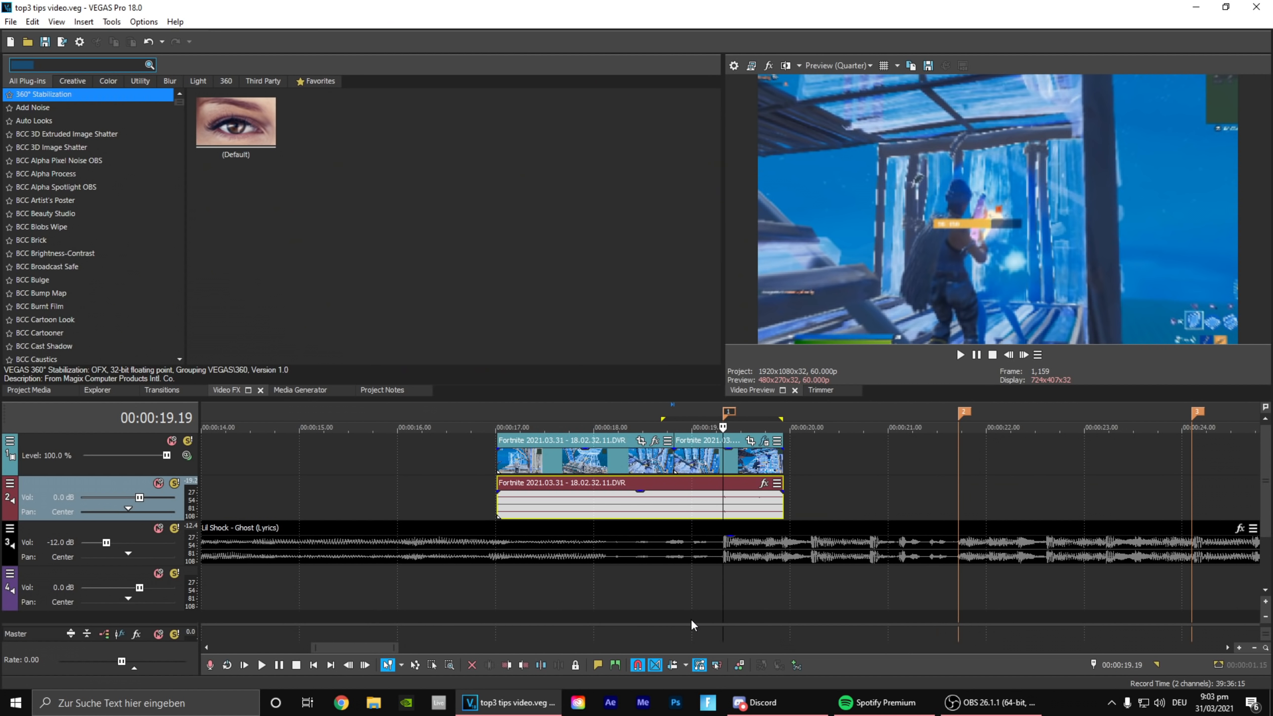
pyautogui.click(725, 557)
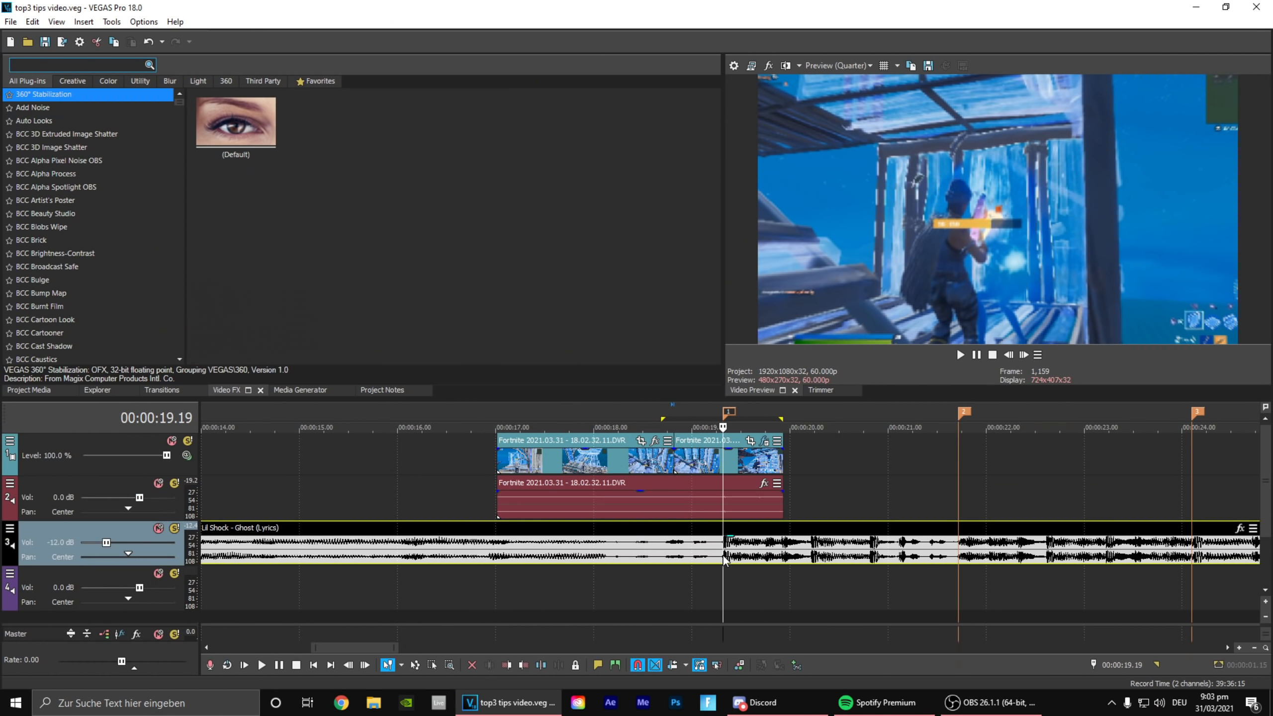
pyautogui.scroll(1, 753, 569)
pyautogui.scroll(1, 753, 570)
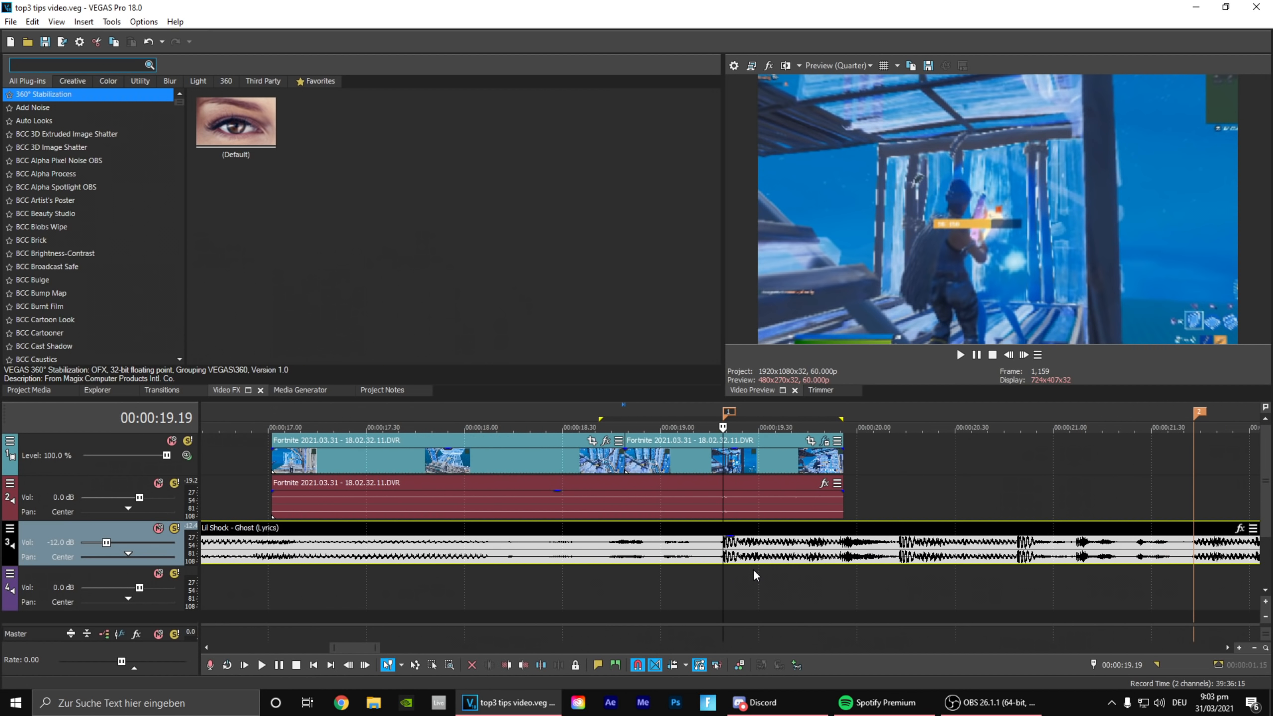
pyautogui.scroll(-1, 753, 569)
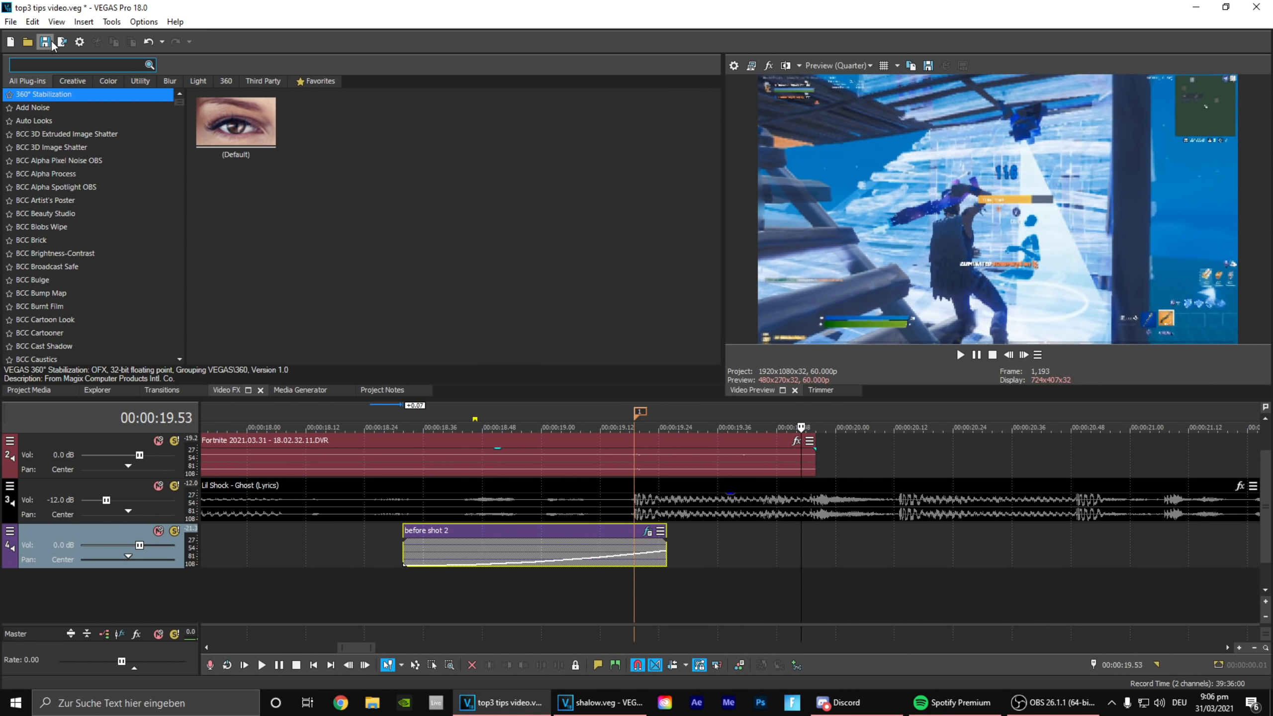
# Step: Play back the "before shot 2" sound effect from 00:00:18.32 and place the cursor at 00:00:19.12 on the track below
pyautogui.click(462, 535)
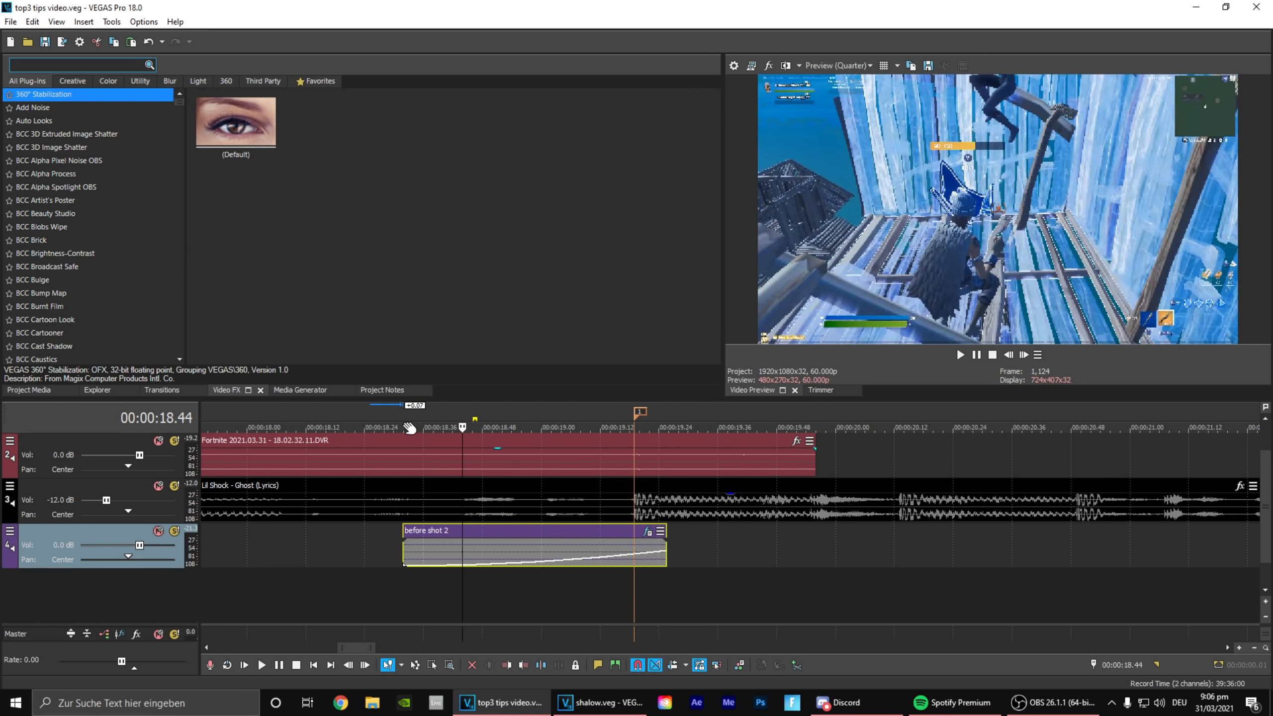
pyautogui.click(404, 427)
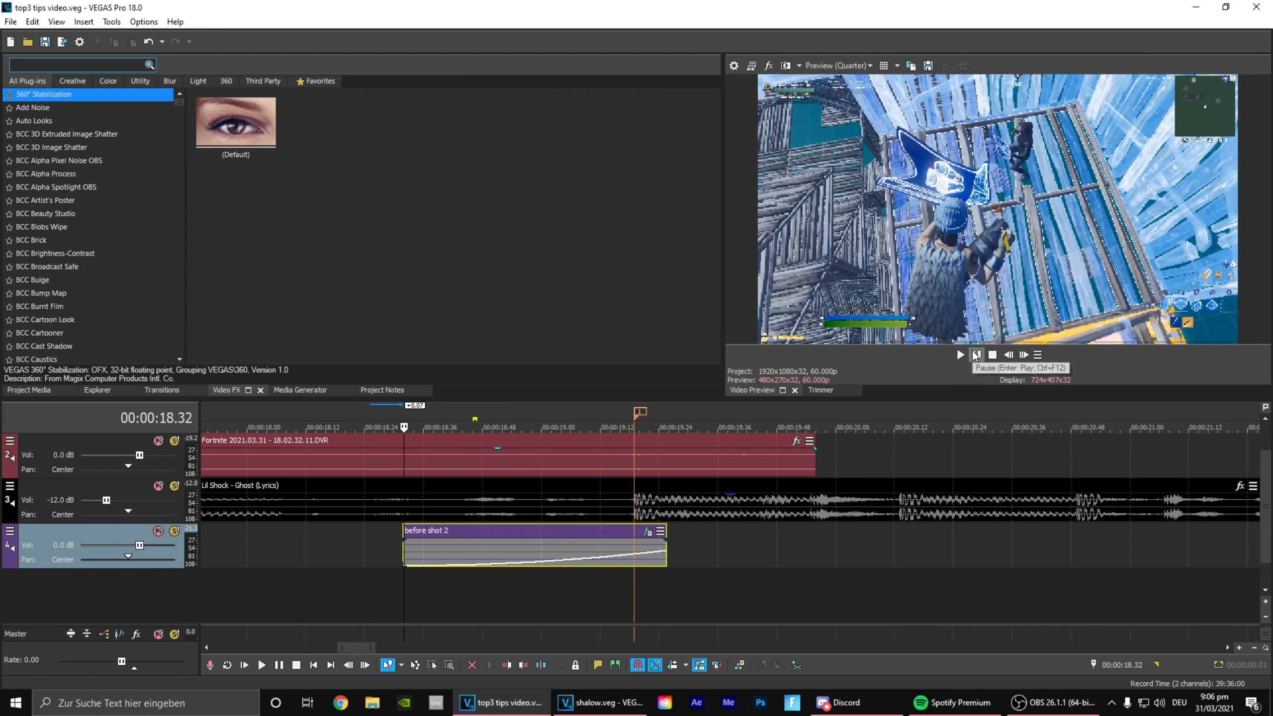
pyautogui.click(975, 354)
pyautogui.click(975, 355)
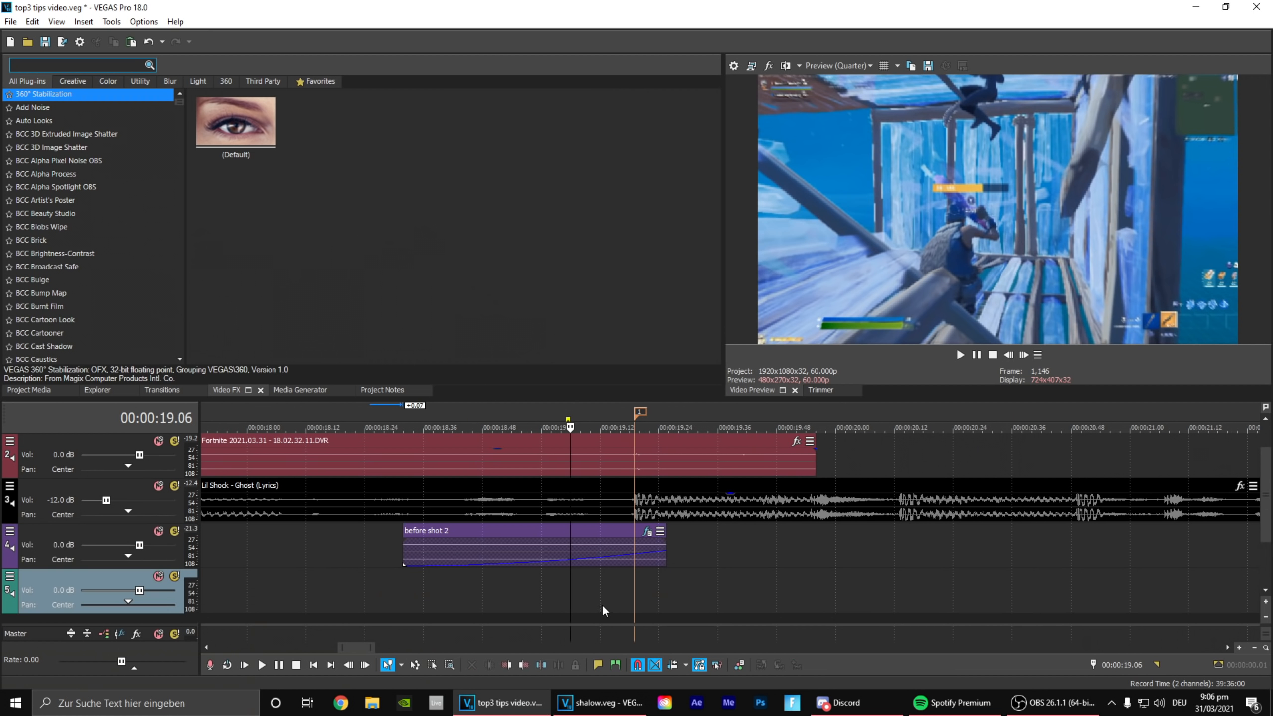
pyautogui.click(601, 601)
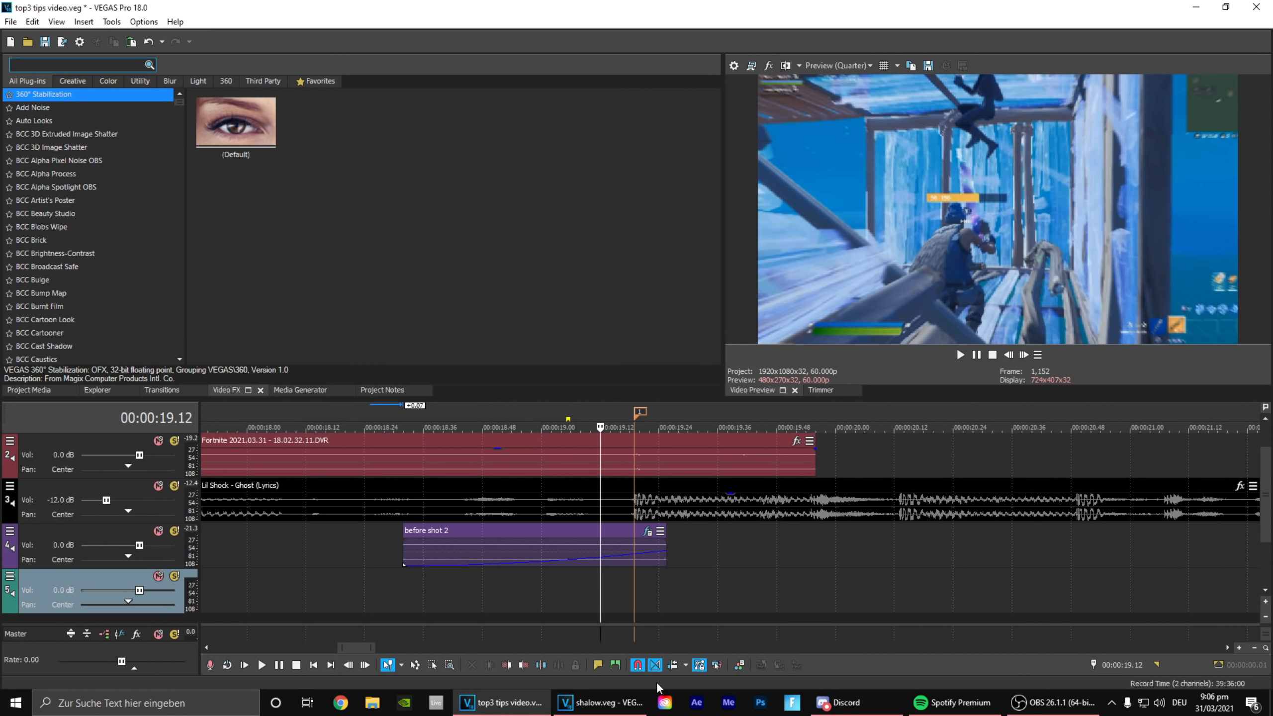
# Step: Paste the copied Bass2 sound onto the track below "before shot 2" and move it to start at 00:00:18.34
pyautogui.click(571, 584)
pyautogui.rightClick(605, 596)
pyautogui.click(651, 313)
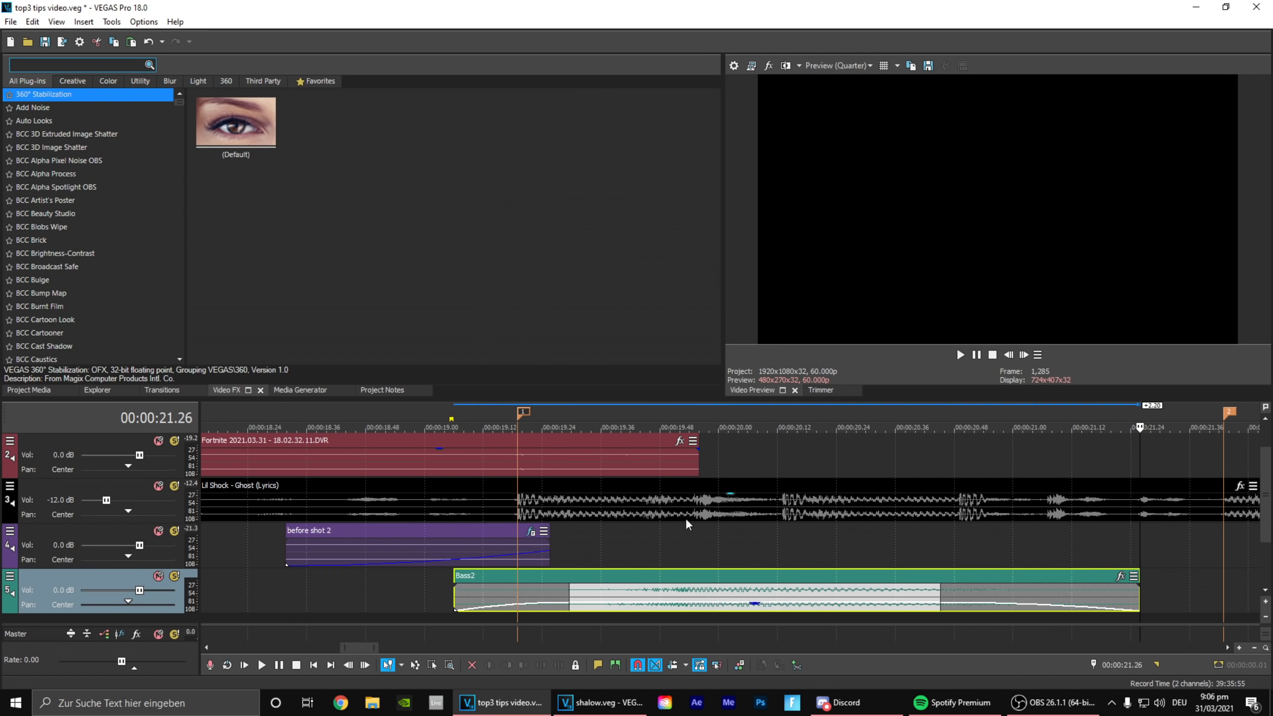
pyautogui.moveTo(656, 577); pyautogui.dragTo(499, 567)
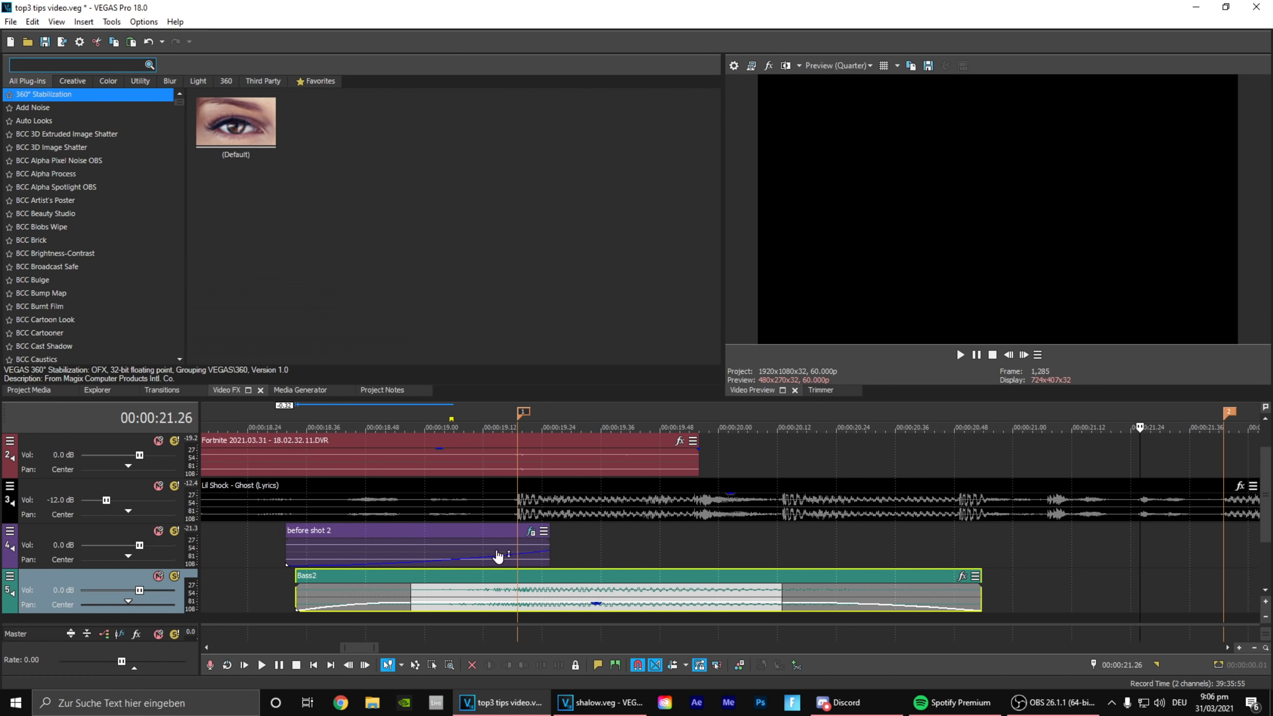
# Step: Play back the project from 00:00:18.34 to hear the Bass2 sound around the shot
pyautogui.click(296, 407)
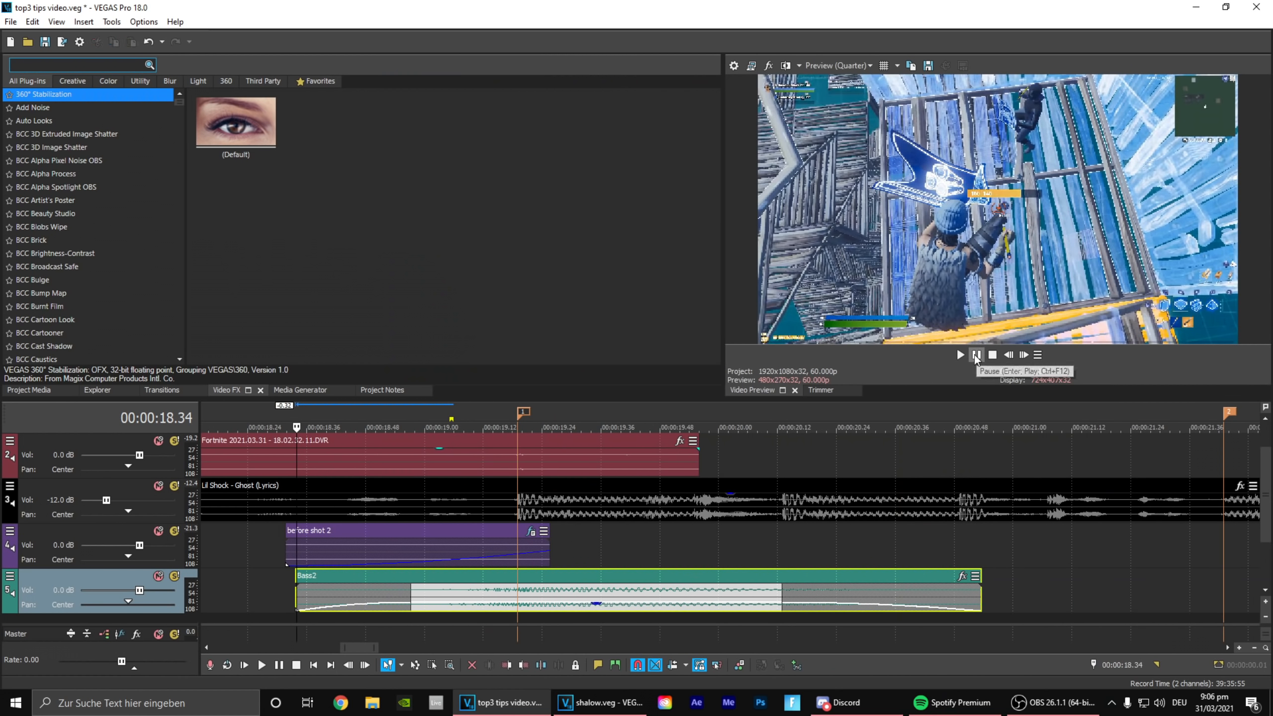
pyautogui.click(960, 356)
pyautogui.click(974, 357)
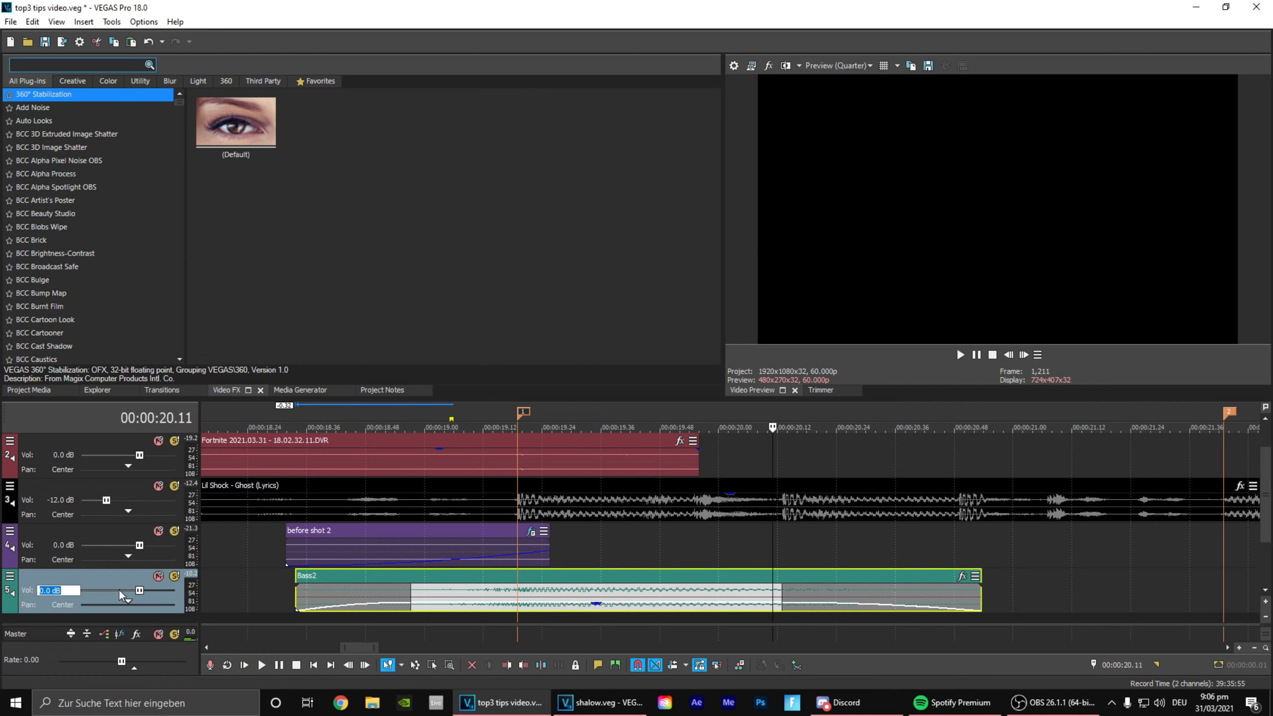
# Step: Set the Bass2 track's volume to -12 dB and play back the shot to check the level
pyautogui.write('-12')
pyautogui.press('Return')
pyautogui.click(326, 418)
pyautogui.press('space')
pyautogui.press('space')
pyautogui.scroll(-3, 717, 490)
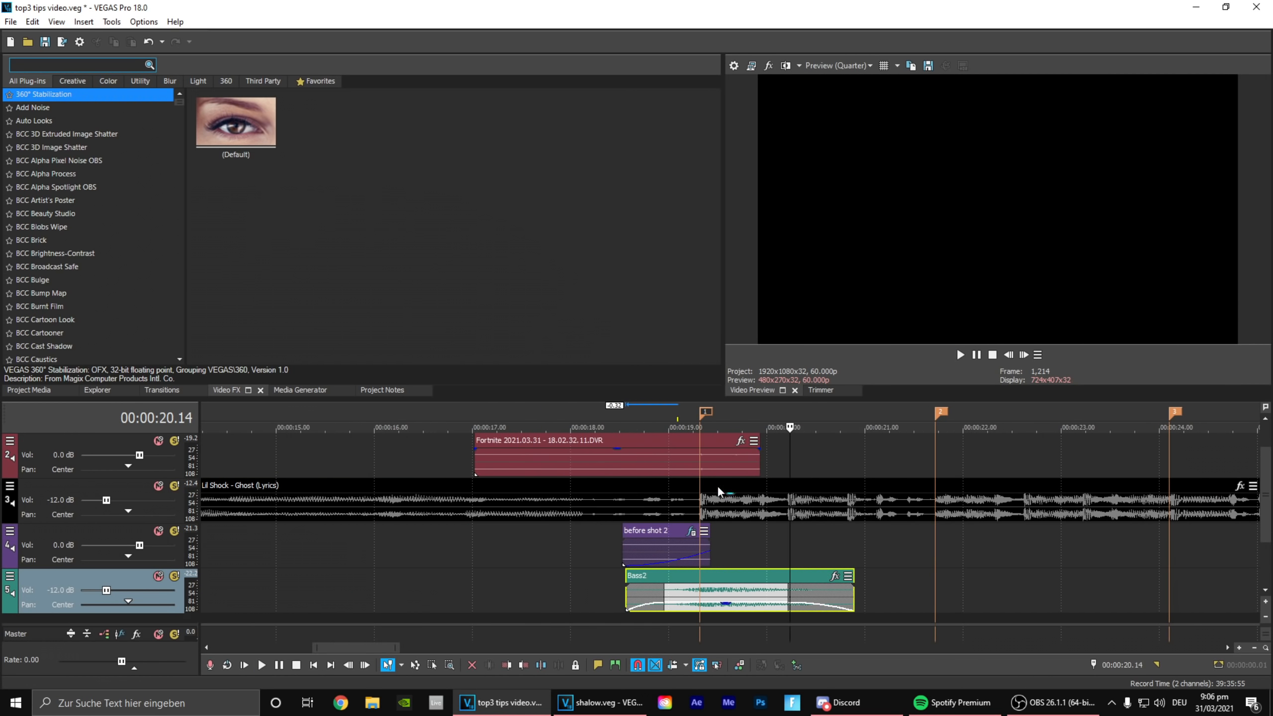
# Step: Trim the end of the Fortnite gameplay audio event to 00:00:19.12 and give the event a fade-out
pyautogui.click(697, 455)
pyautogui.scroll(3, 702, 449)
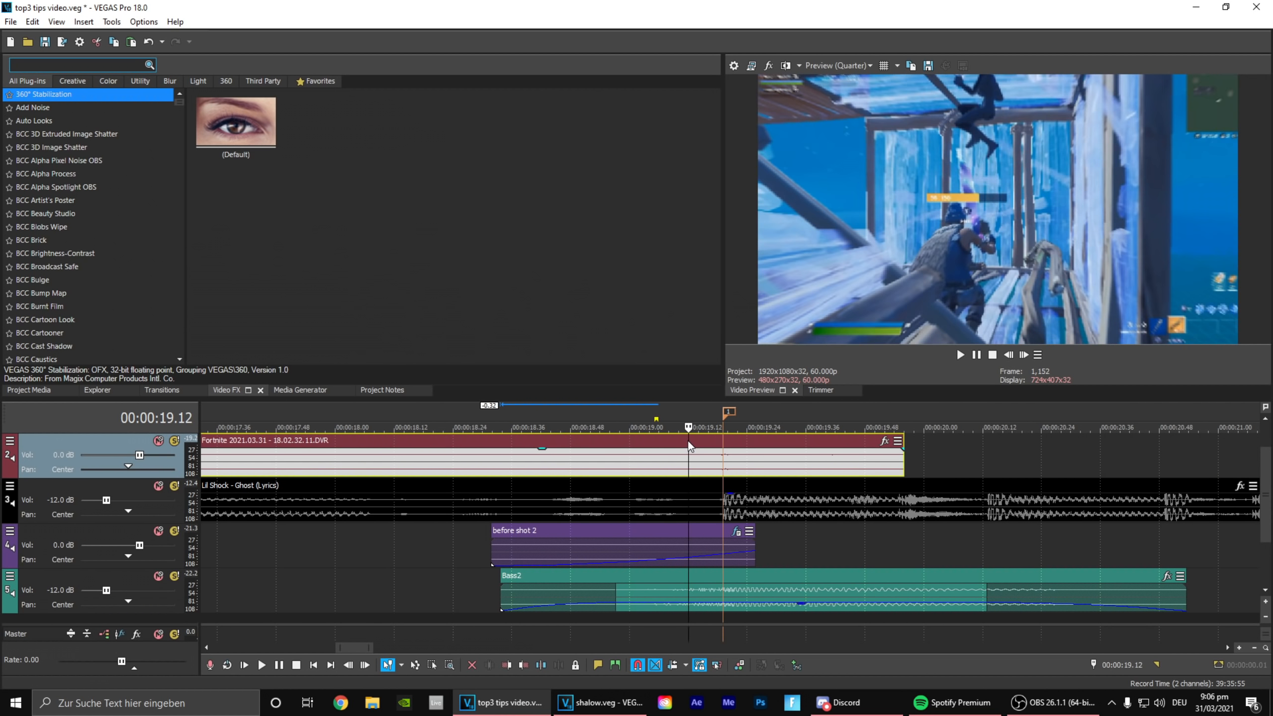
pyautogui.rightClick(758, 464)
pyautogui.click(782, 407)
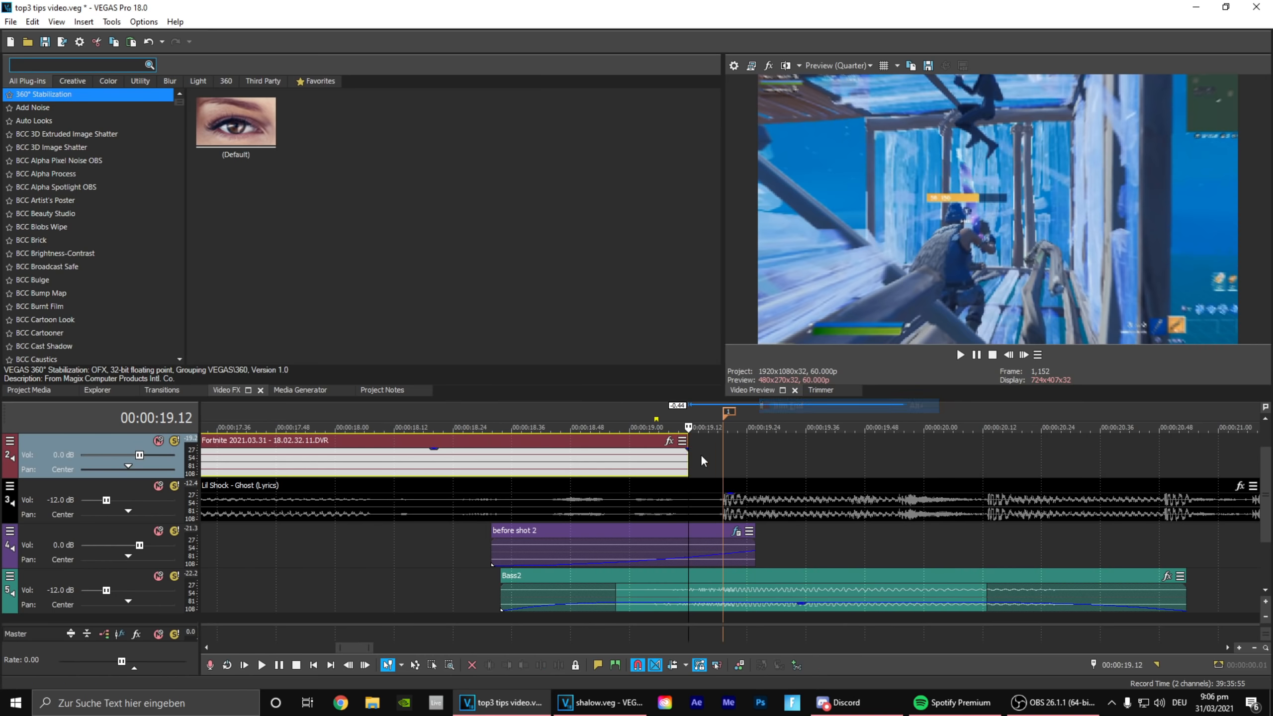
pyautogui.moveTo(688, 448); pyautogui.dragTo(542, 450)
pyautogui.scroll(-3, 556, 454)
# Step: Normalize the Fortnite gameplay audio event in its event properties
pyautogui.click(600, 462)
pyautogui.rightClick(613, 476)
pyautogui.click(669, 681)
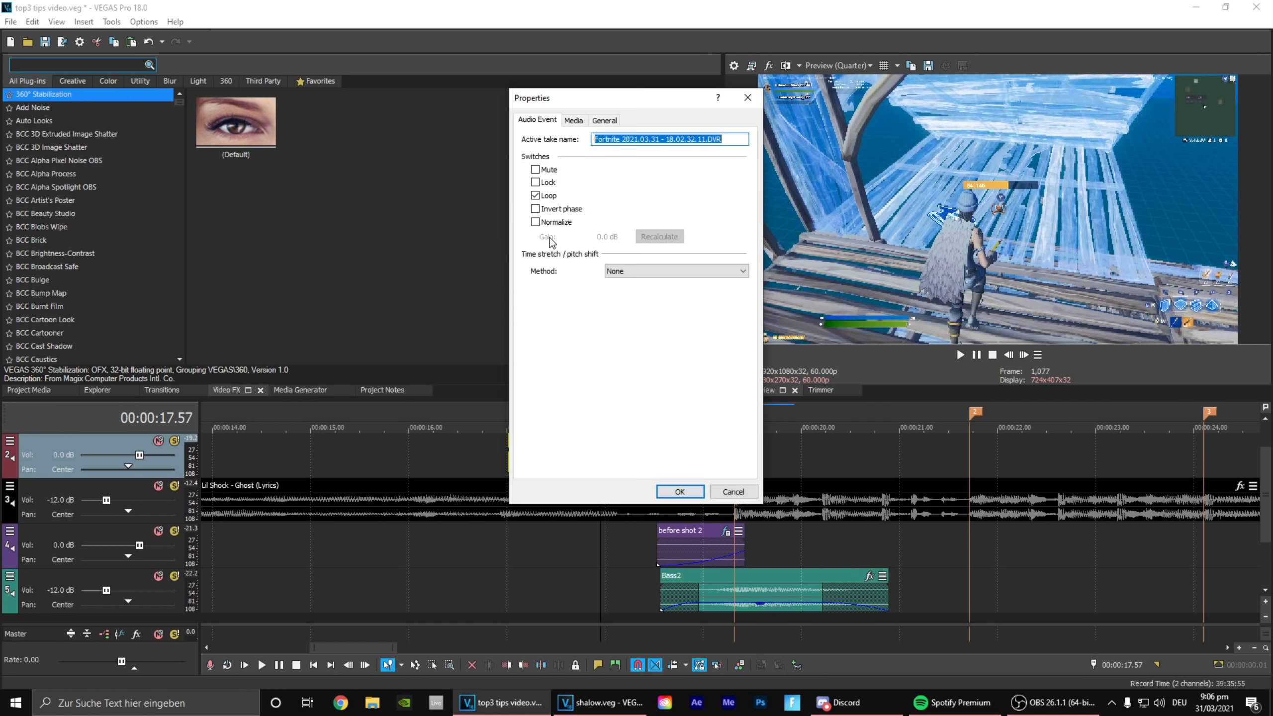
pyautogui.click(679, 492)
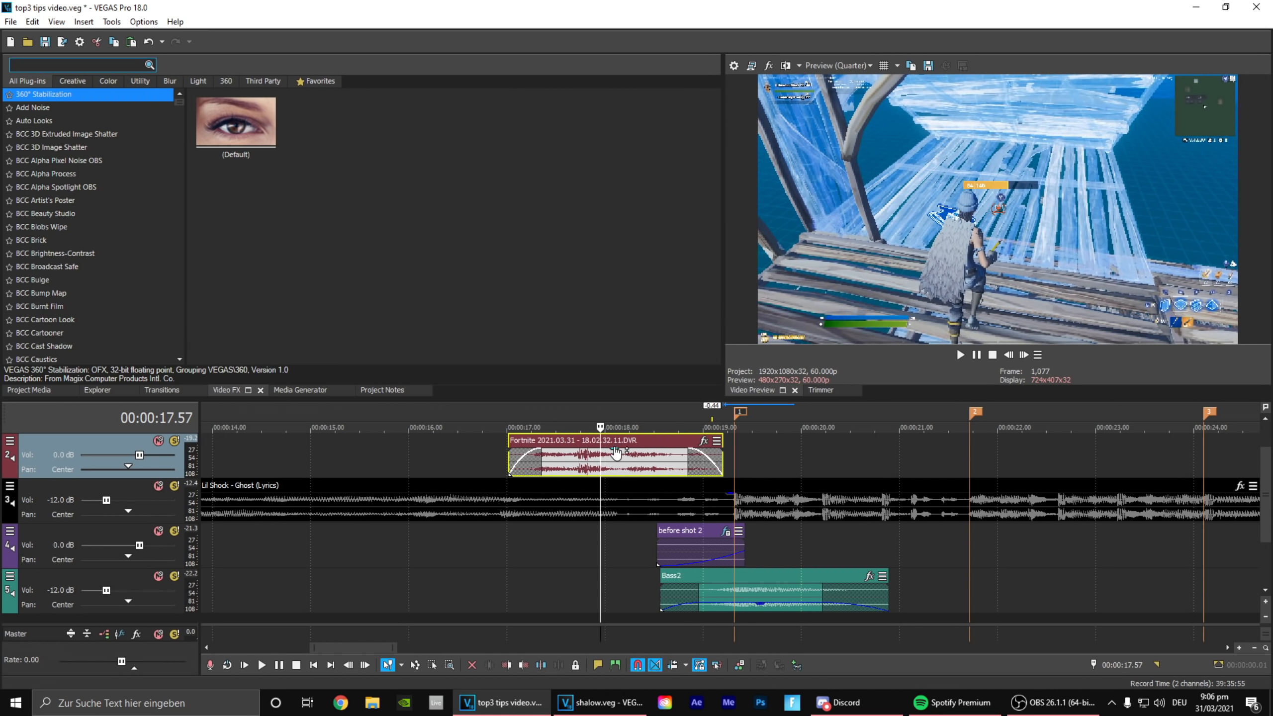
# Step: Lower the gain of the gameplay audio event and play it back from 00:00:17.01
pyautogui.moveTo(614, 449); pyautogui.dragTo(615, 474)
pyautogui.click(509, 410)
pyautogui.press('space')
pyautogui.press('space')
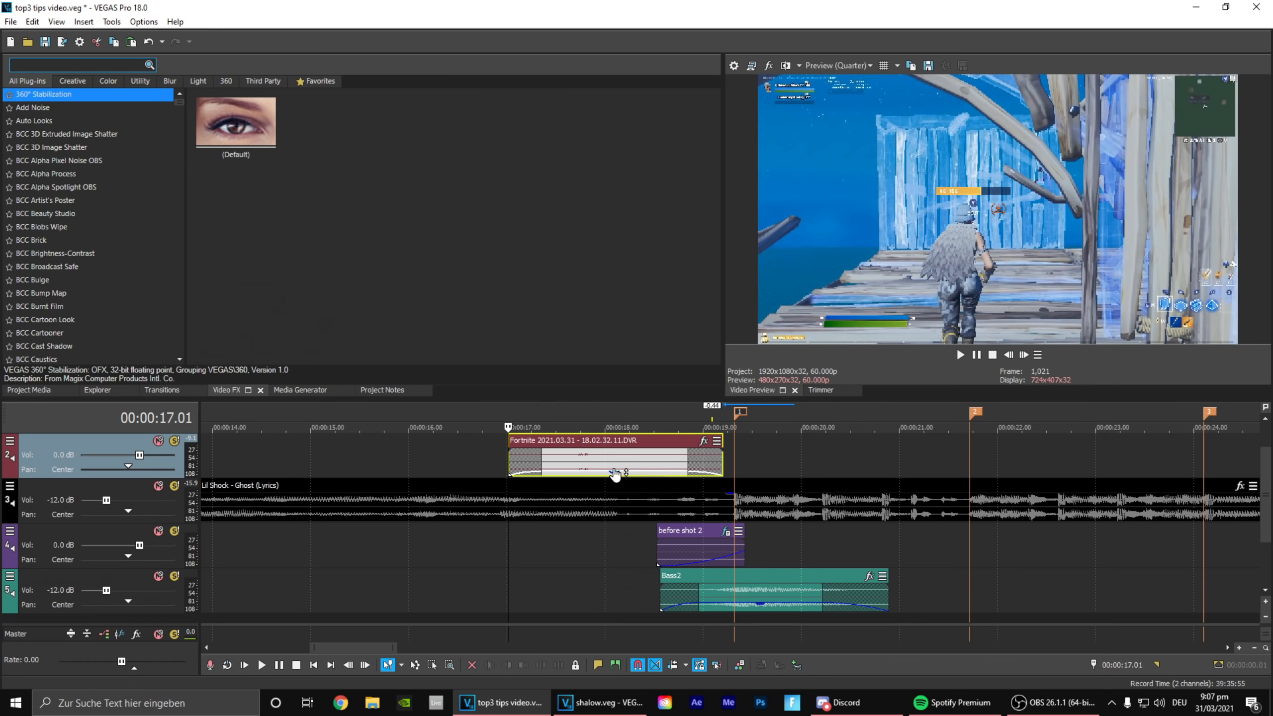
pyautogui.press('space')
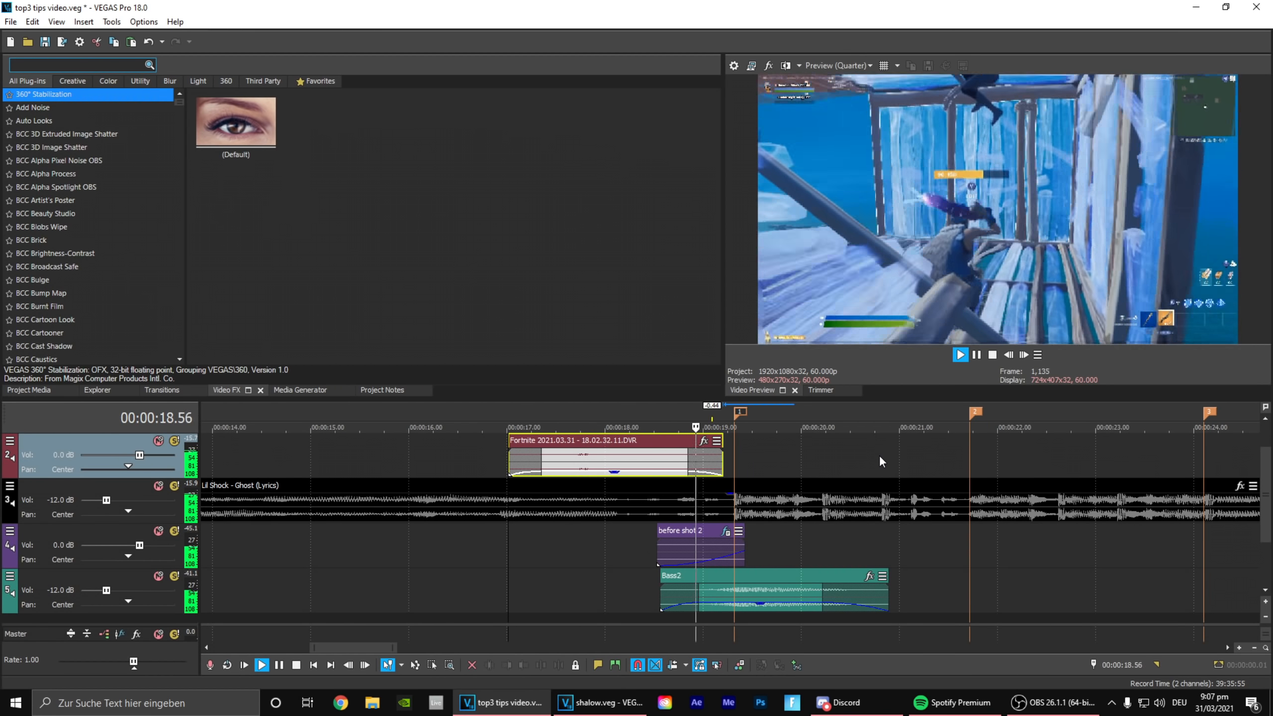
pyautogui.press('space')
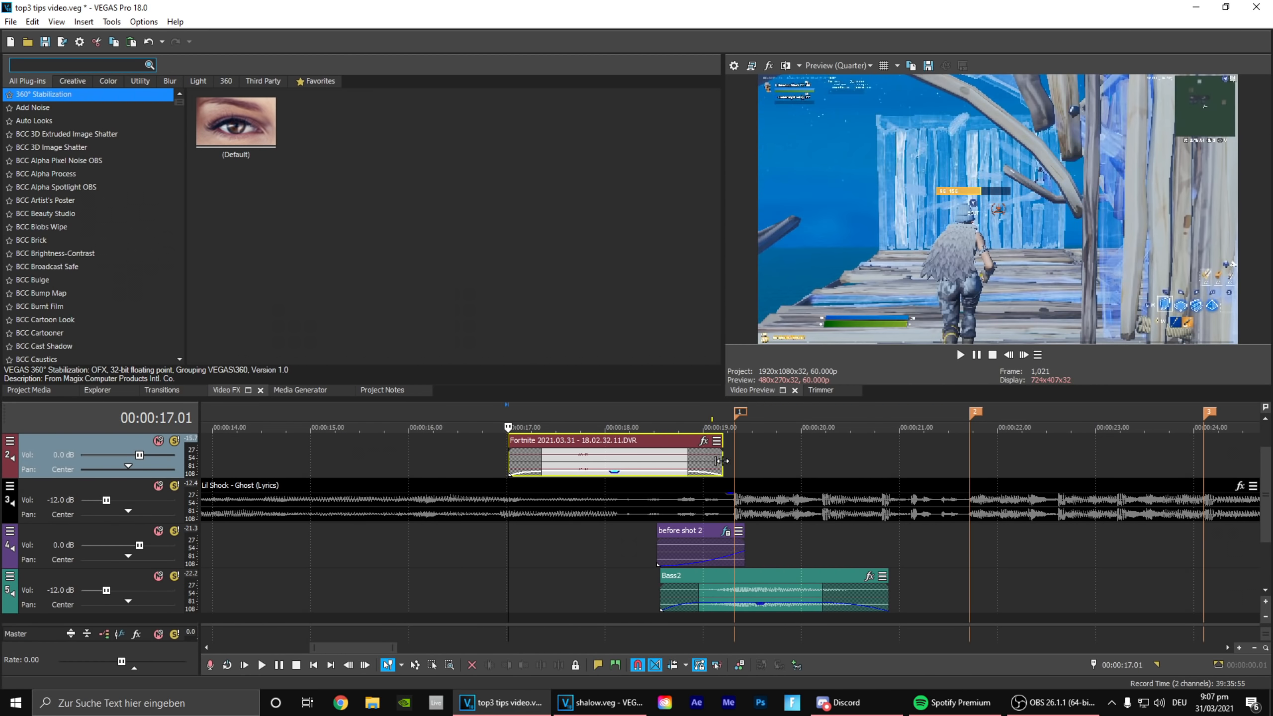
# Step: Extend the gameplay audio event's end to beat marker 1 and change its fade-out to the fourth curve type
pyautogui.moveTo(720, 460); pyautogui.dragTo(734, 461)
pyautogui.rightClick(708, 472)
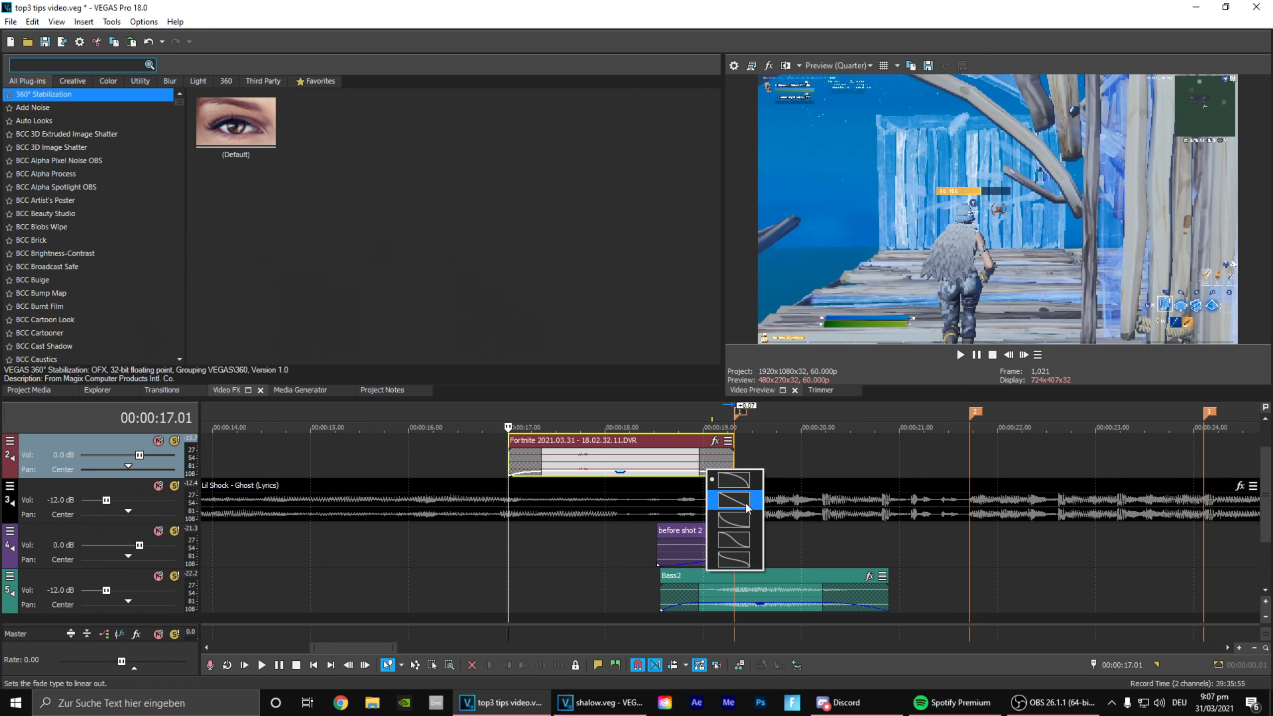
pyautogui.click(739, 538)
# Step: Play back the end of the gameplay audio event from about 00:00:18.42 to review its fade-out
pyautogui.click(674, 458)
pyautogui.press('space')
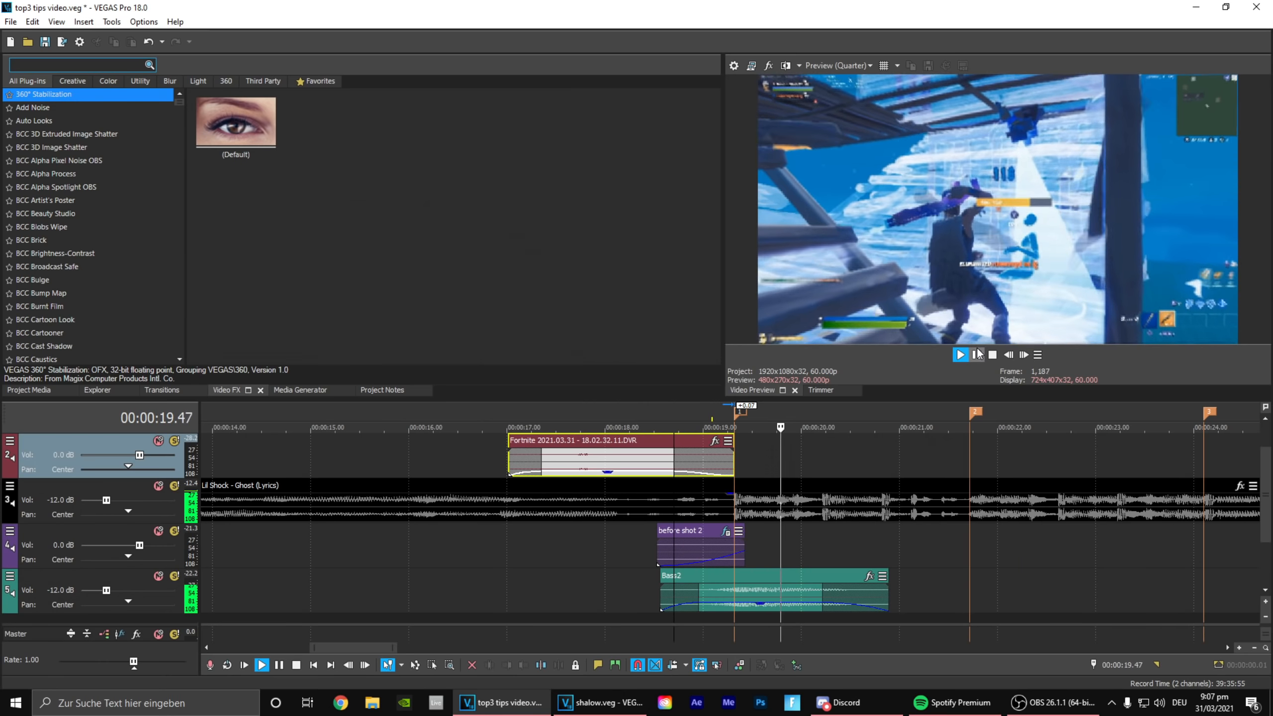
pyautogui.press('space')
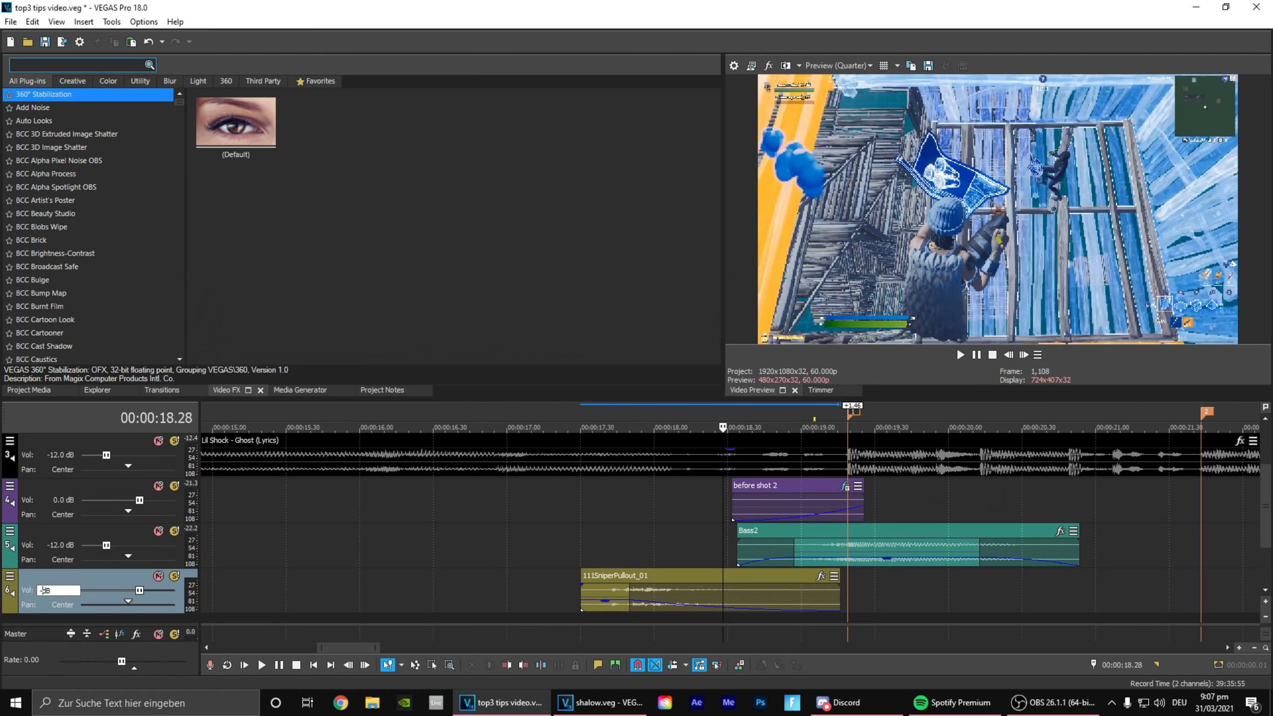
# Step: Set the 111SniperPullout_01 track's volume to -10 dB and move its event to start at about 00:00:18.25
pyautogui.press('Return')
pyautogui.scroll(5, 782, 464)
pyautogui.moveTo(800, 416); pyautogui.dragTo(917, 408)
pyautogui.scroll(-2, 946, 485)
pyautogui.moveTo(731, 577); pyautogui.dragTo(852, 582)
pyautogui.scroll(1, 858, 613)
pyautogui.moveTo(677, 601); pyautogui.dragTo(692, 581)
pyautogui.scroll(-1, 690, 575)
# Step: Play back the project from 00:00:18.10 to check the timing of the sniper pullout sound
pyautogui.click(630, 417)
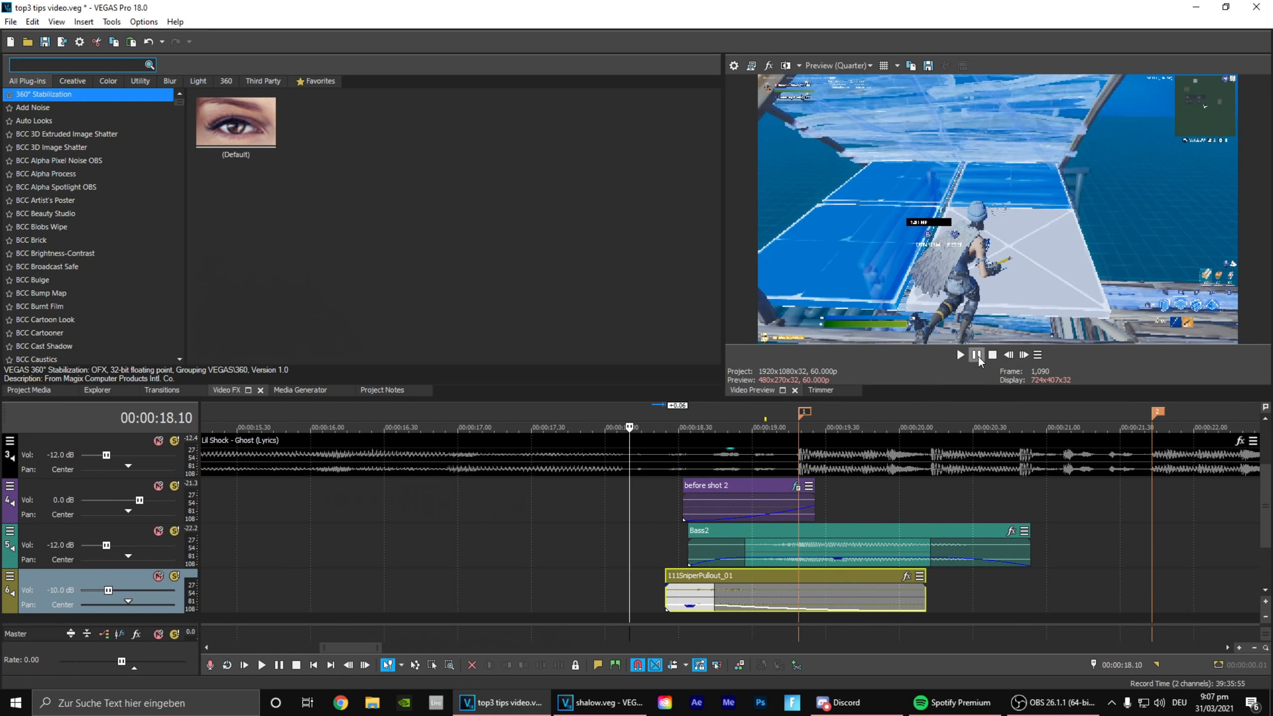
pyautogui.click(975, 355)
pyautogui.click(975, 354)
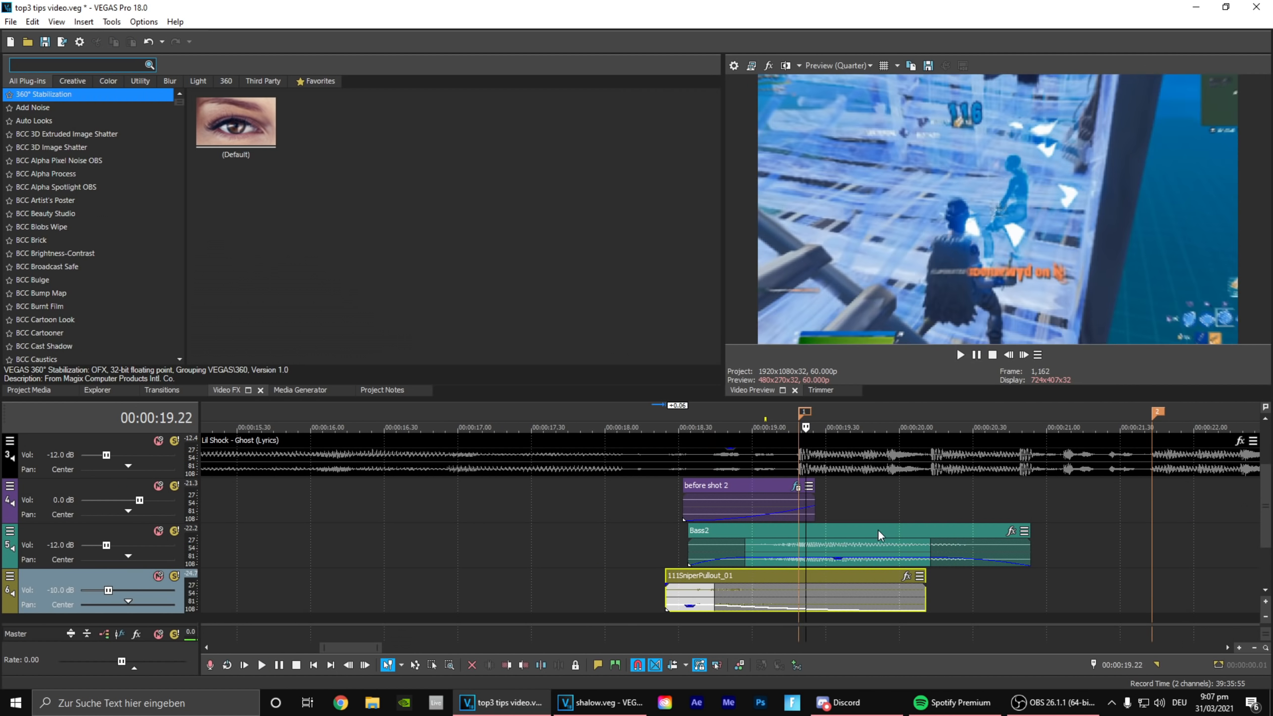
# Step: Move the 111SniperPullout_01 event 13 frames later, to about 00:00:18.38, and play back from 00:00:18.36
pyautogui.scroll(1, 689, 575)
pyautogui.moveTo(689, 575); pyautogui.dragTo(731, 576)
pyautogui.click(572, 413)
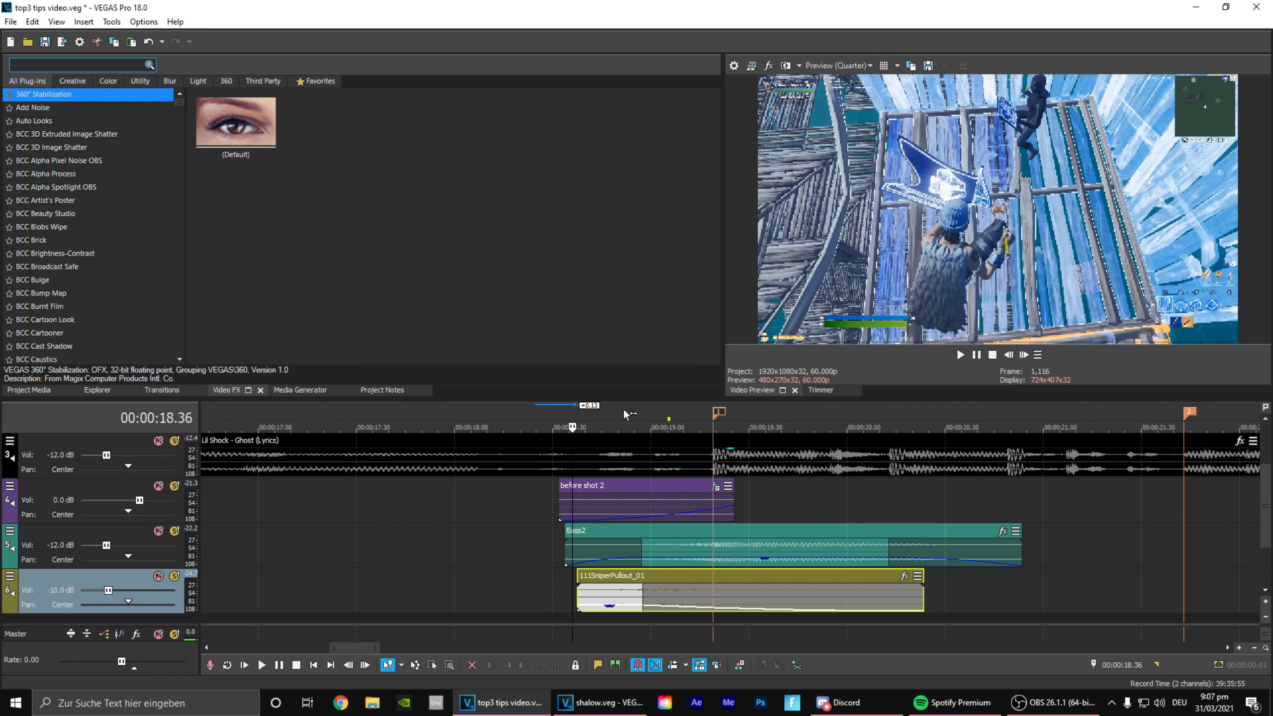
pyautogui.click(974, 356)
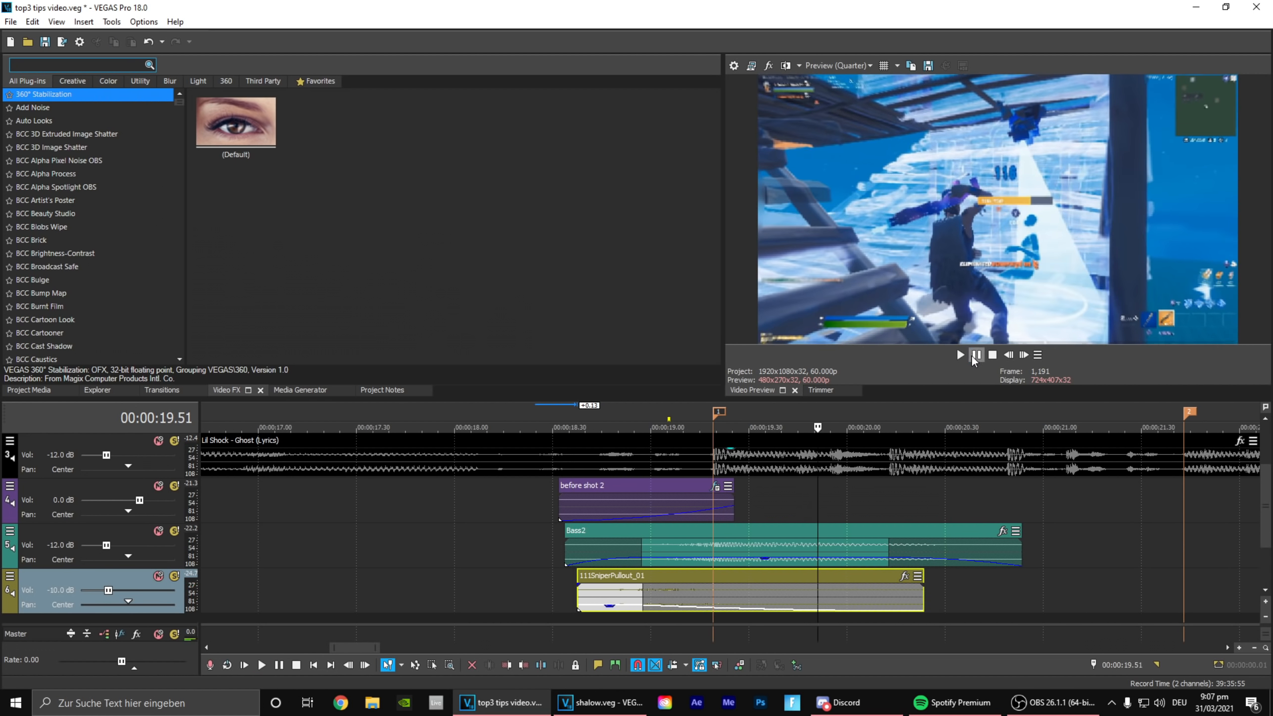
# Step: Replay the shot from 00:00:18.34 and again from about 00:00:18.23 to review the combined sound effects
pyautogui.click(571, 413)
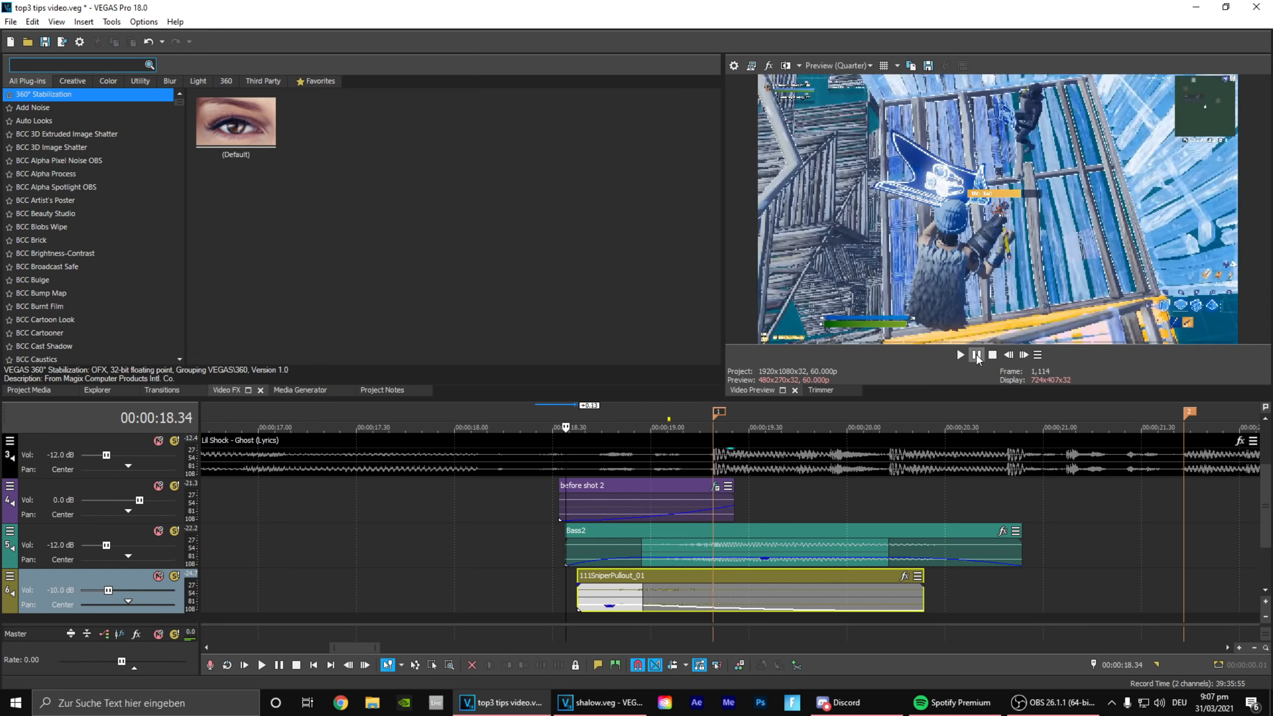
pyautogui.click(975, 355)
pyautogui.click(976, 355)
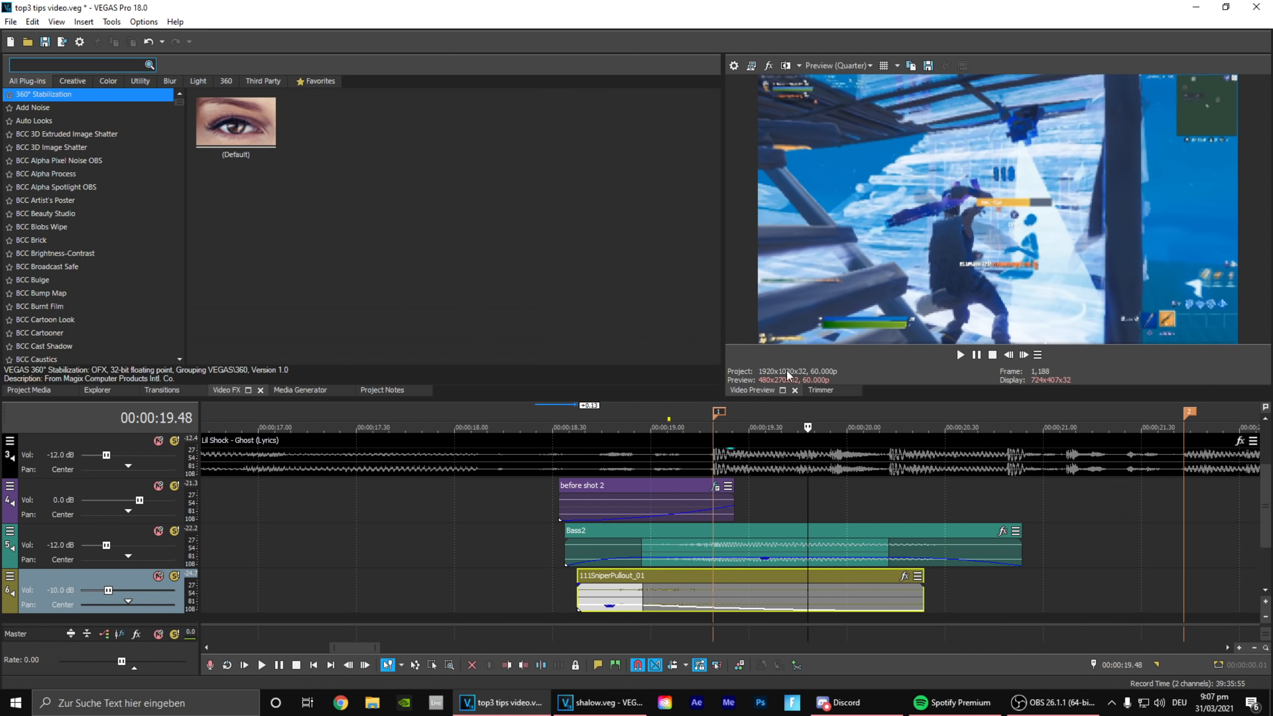
pyautogui.click(530, 412)
pyautogui.click(975, 356)
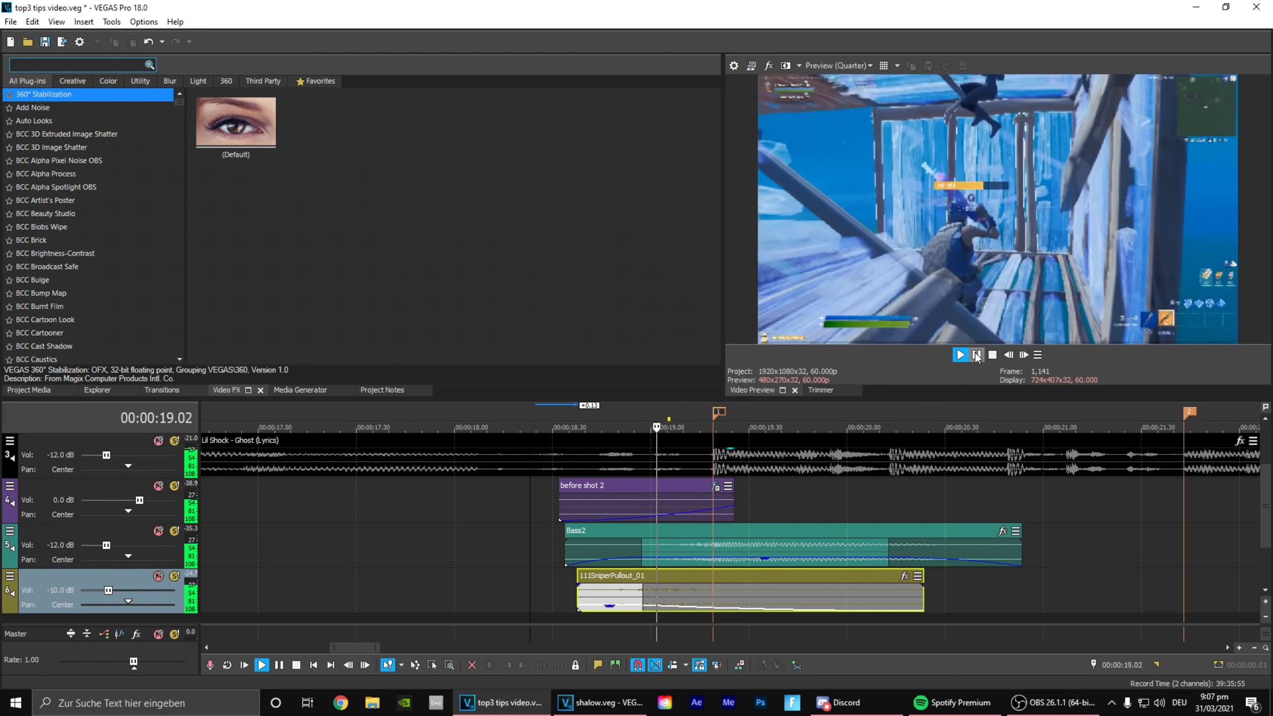
pyautogui.click(560, 412)
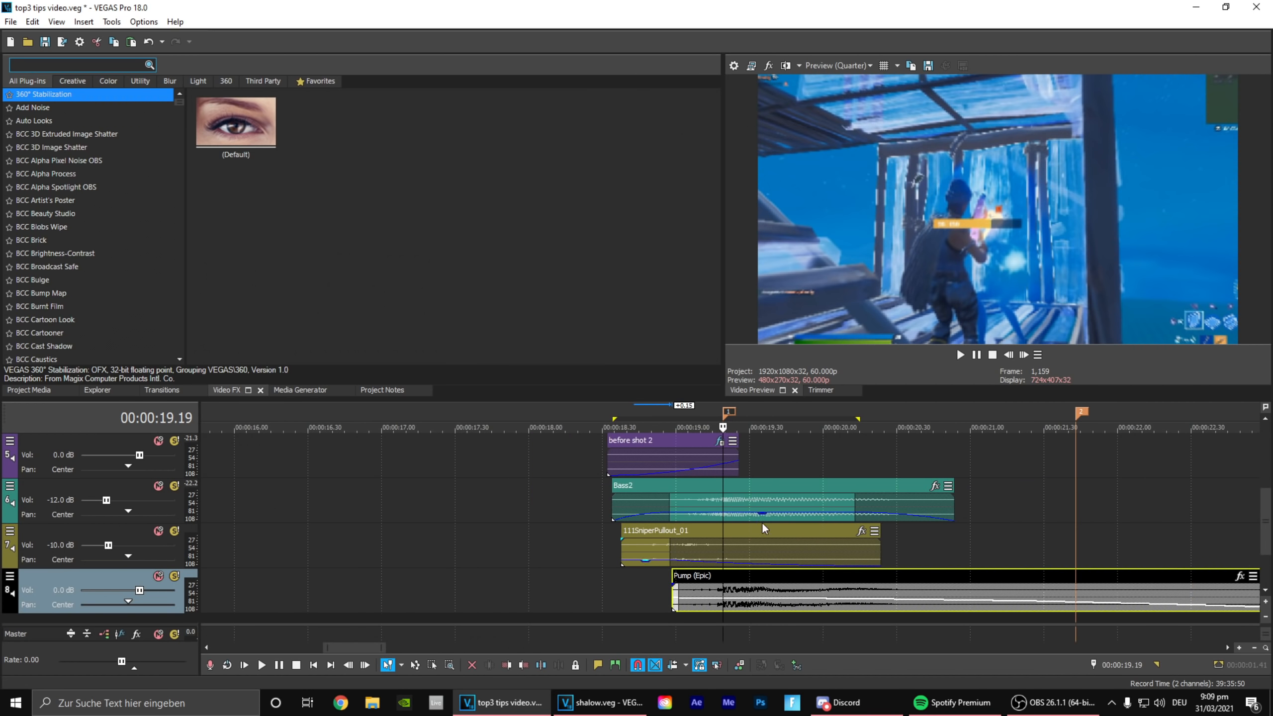
# Step: Select the range from about 00:00:18.46 to 00:00:20.36 and play it back with the Pump (Epic) sound
pyautogui.moveTo(647, 414); pyautogui.dragTo(910, 446)
pyautogui.press('space')
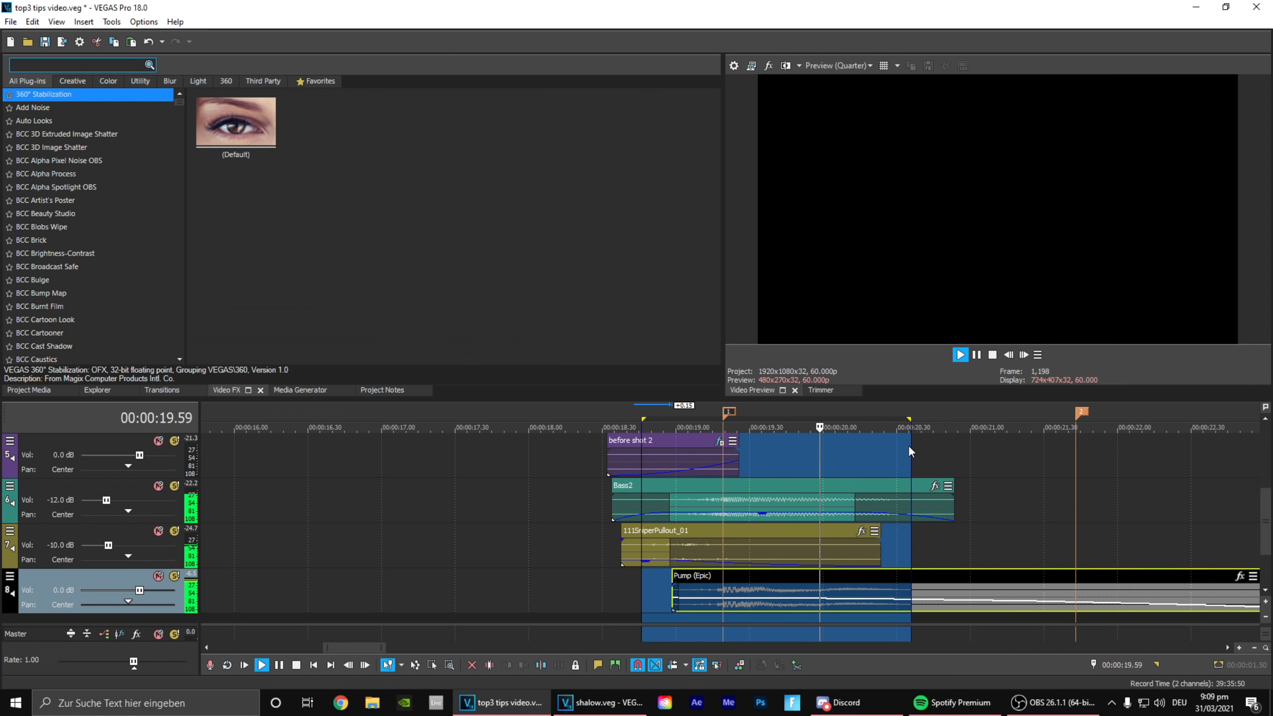
pyautogui.scroll(1, 787, 605)
pyautogui.moveTo(491, 606); pyautogui.dragTo(490, 608)
pyautogui.click(978, 355)
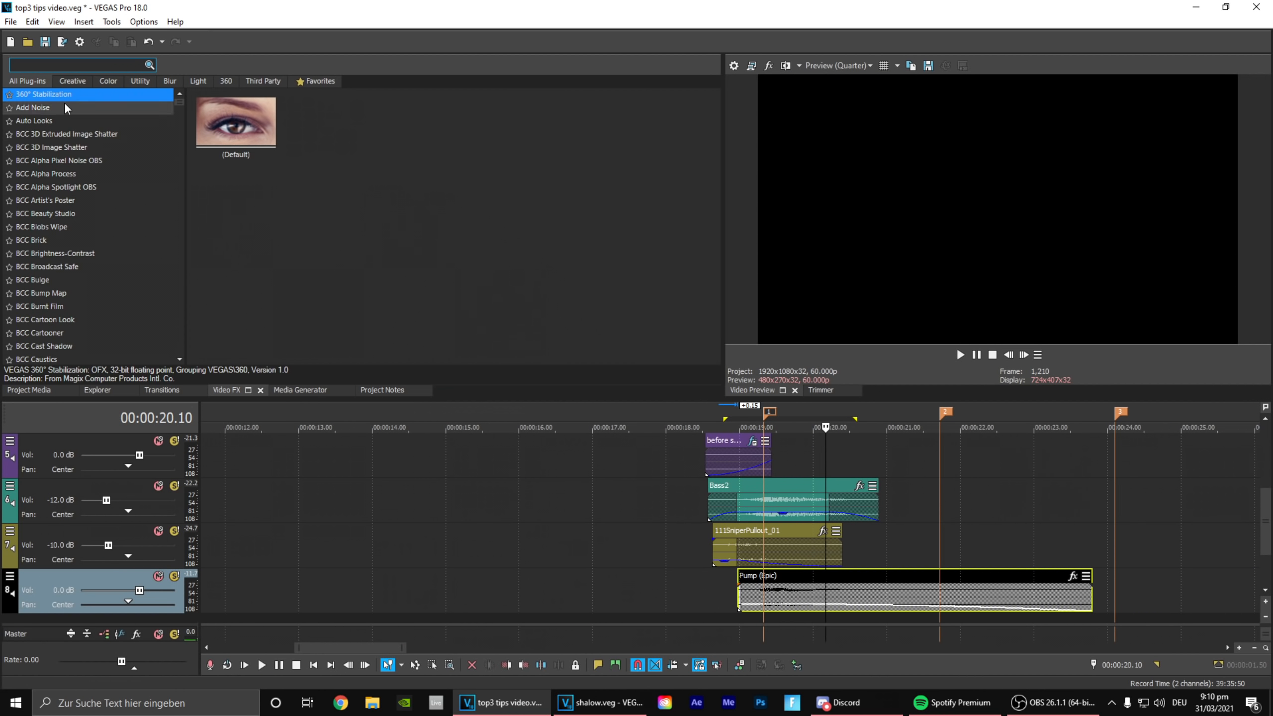
# Step: Save the project and insert a new audio track below the Pump (Epic) track
pyautogui.click(46, 42)
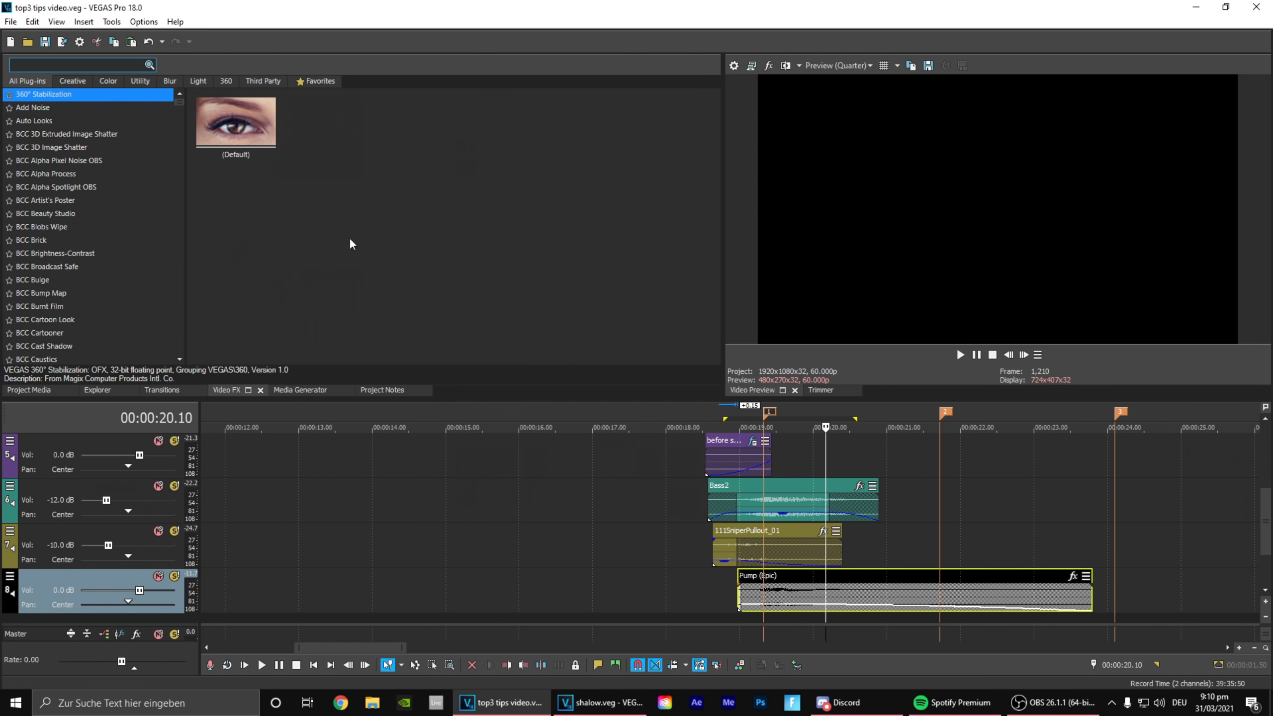
pyautogui.click(753, 409)
pyautogui.scroll(2, 760, 501)
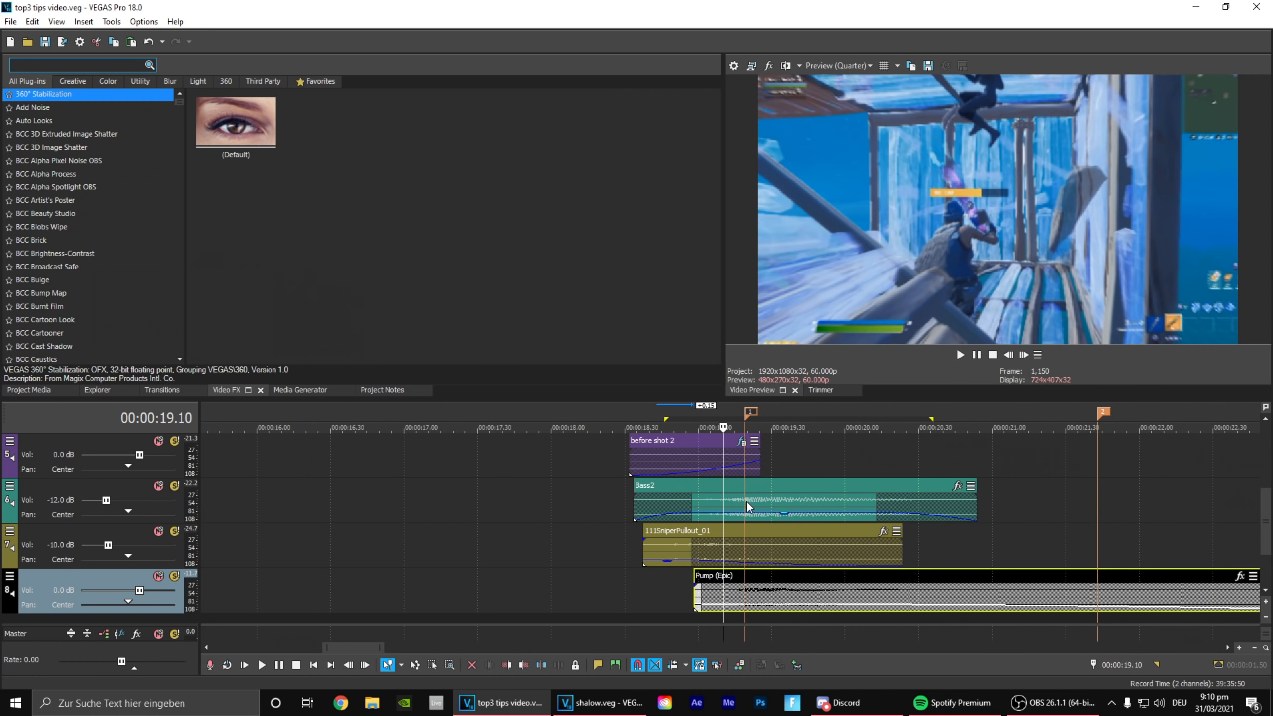
pyautogui.scroll(-1, 621, 577)
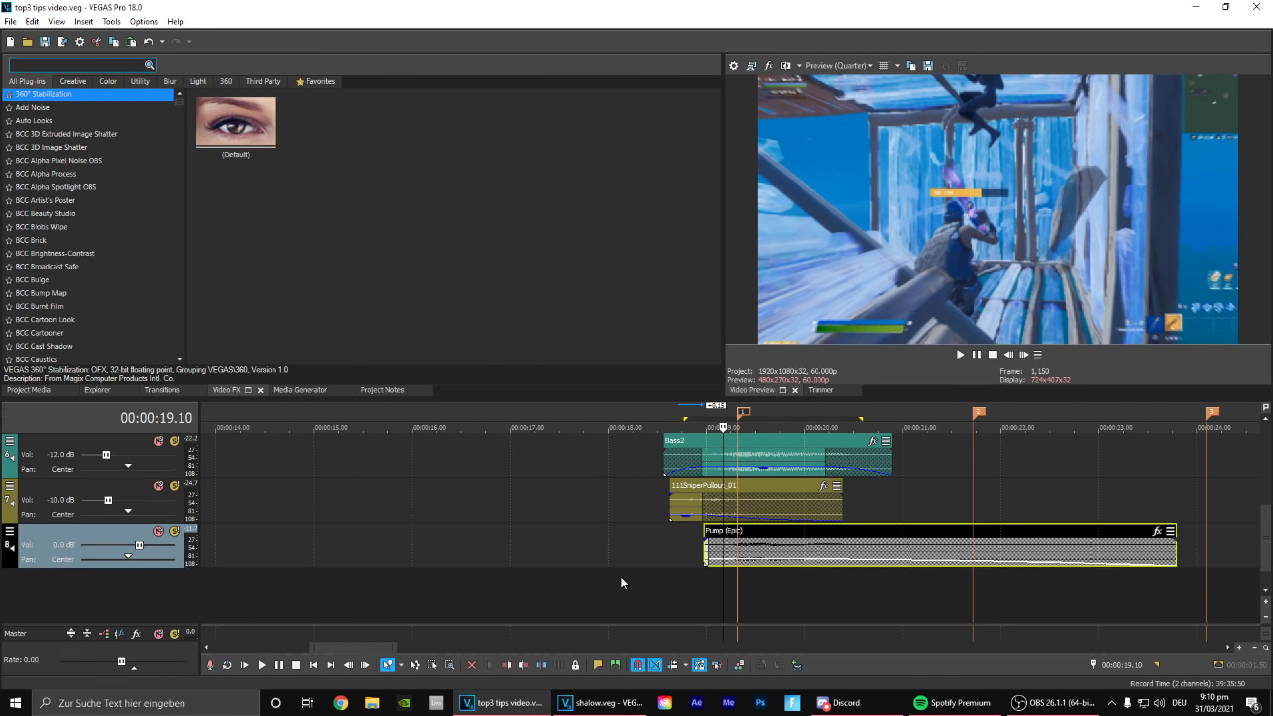
pyautogui.rightClick(138, 590)
pyautogui.click(153, 591)
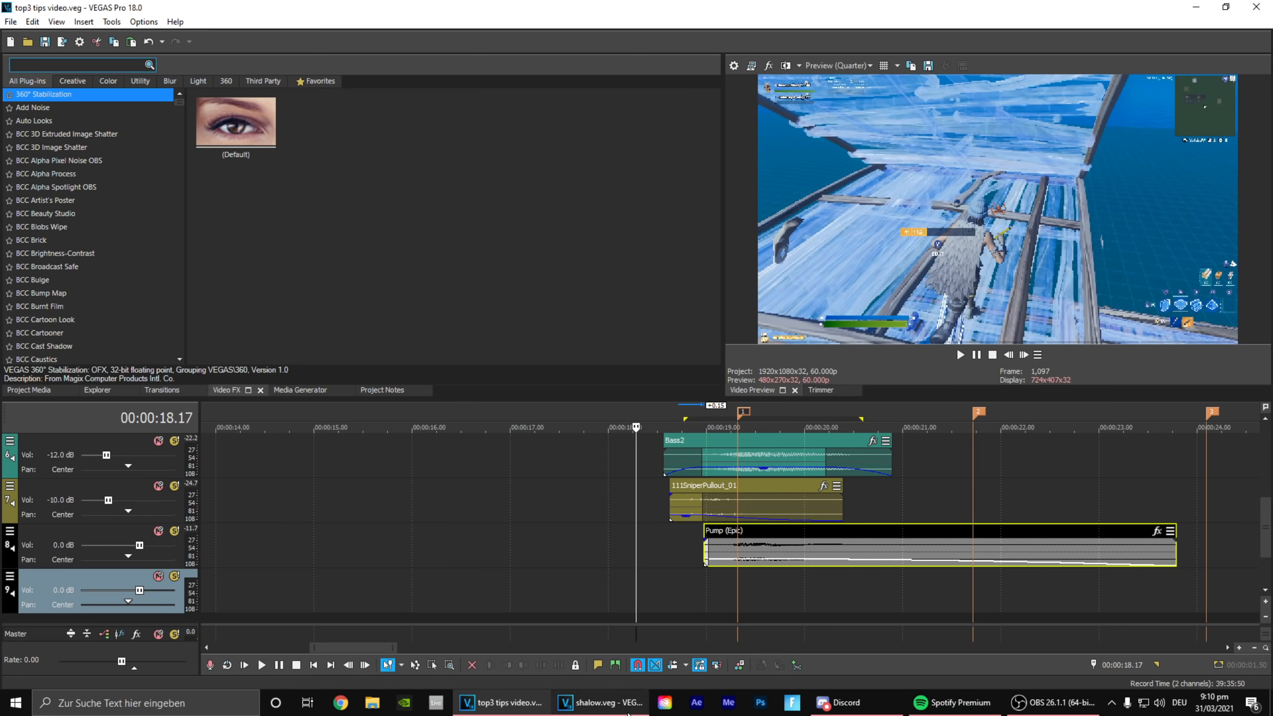
# Step: Paste the Dramatic_Hit_Impact_01 sound onto the new audio track and position it to end just after beat marker 1
pyautogui.moveTo(627, 712)
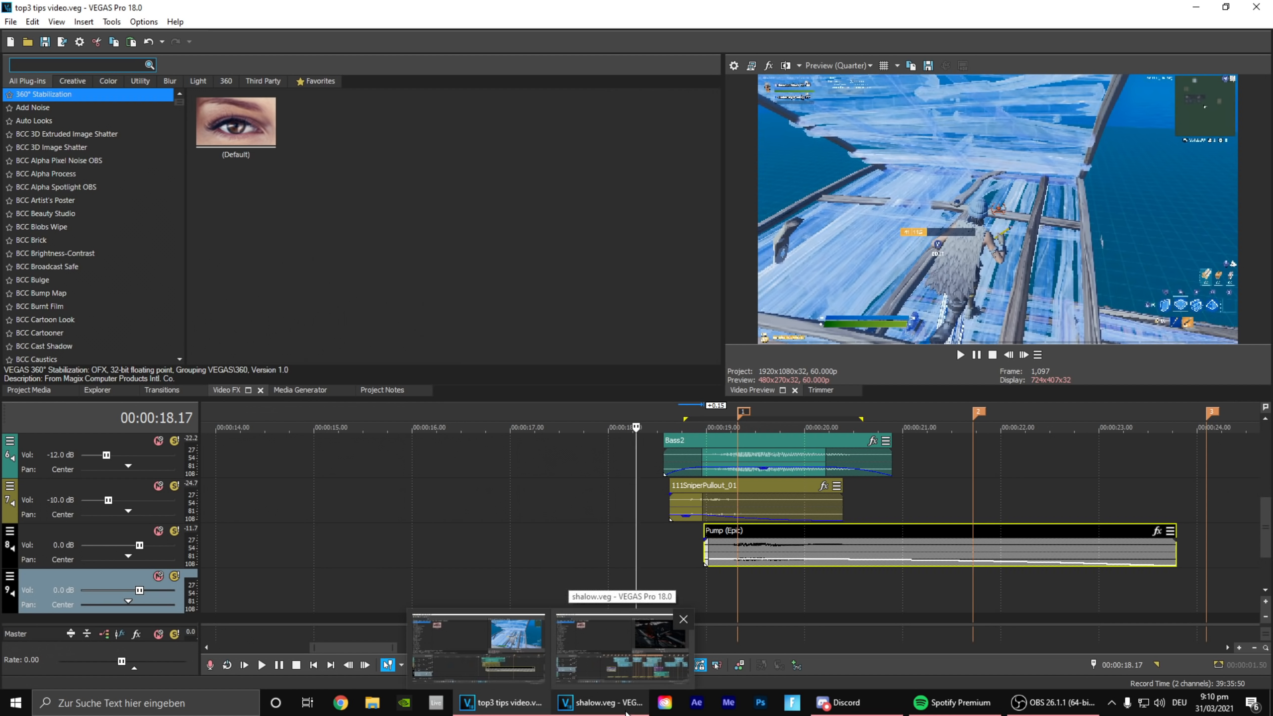
pyautogui.click(544, 591)
pyautogui.rightClick(622, 594)
pyautogui.click(651, 311)
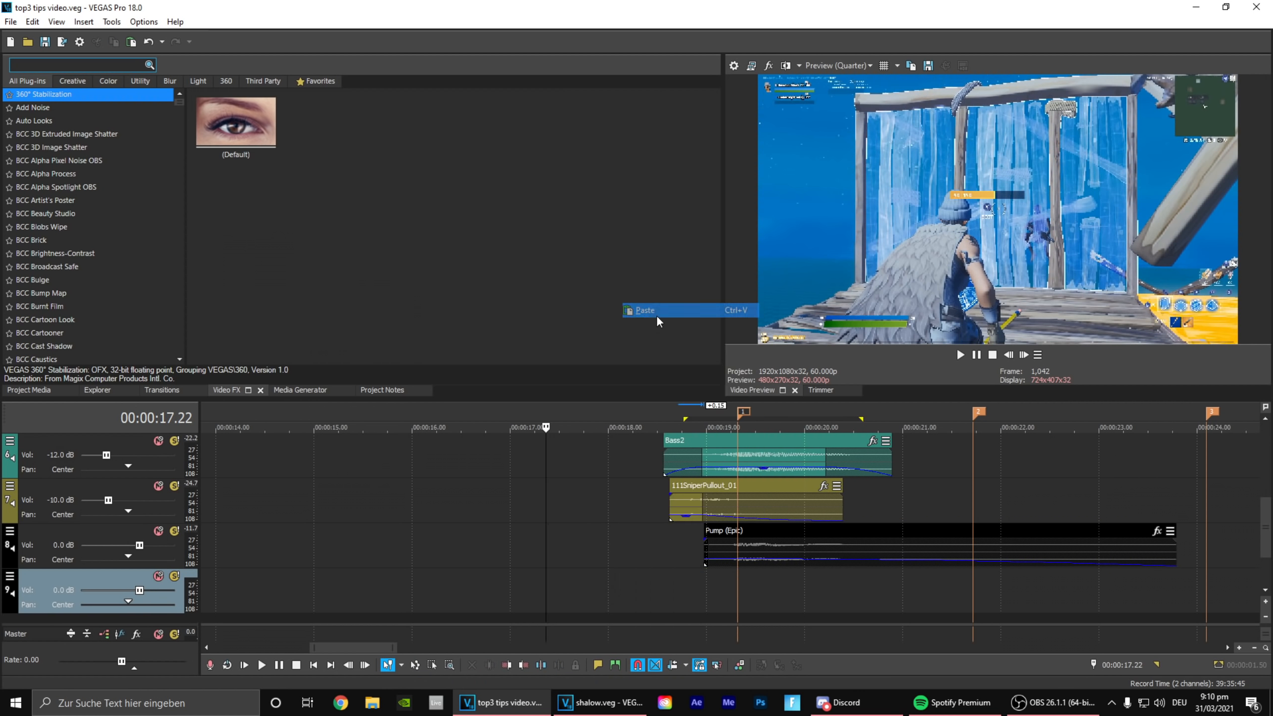
pyautogui.moveTo(687, 565)
pyautogui.mouseDown()
pyautogui.moveTo(671, 570)
pyautogui.moveTo(689, 580)
pyautogui.mouseUp()
pyautogui.click(740, 414)
pyautogui.scroll(3, 740, 415)
pyautogui.scroll(-5, 688, 579)
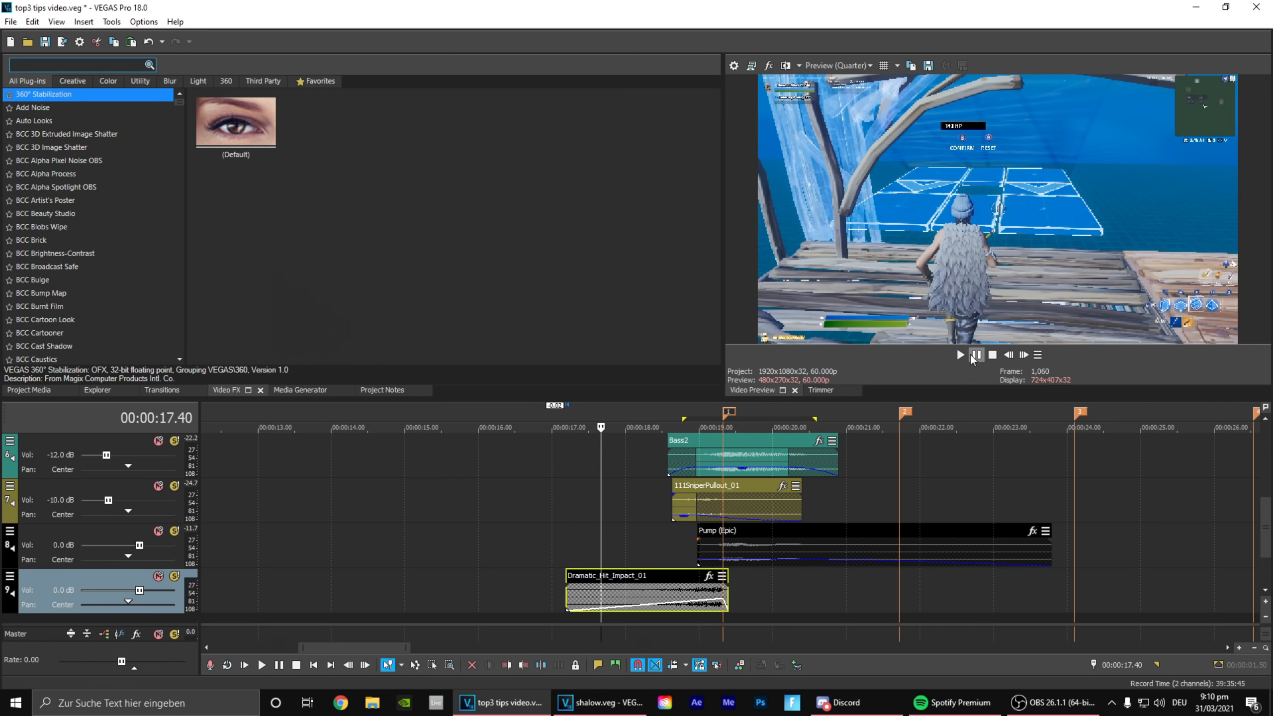
# Step: Play back from 00:00:17.40 through beat marker 1 to hear the dramatic hit sound with the other effects
pyautogui.press('space')
pyautogui.scroll(1, 1049, 474)
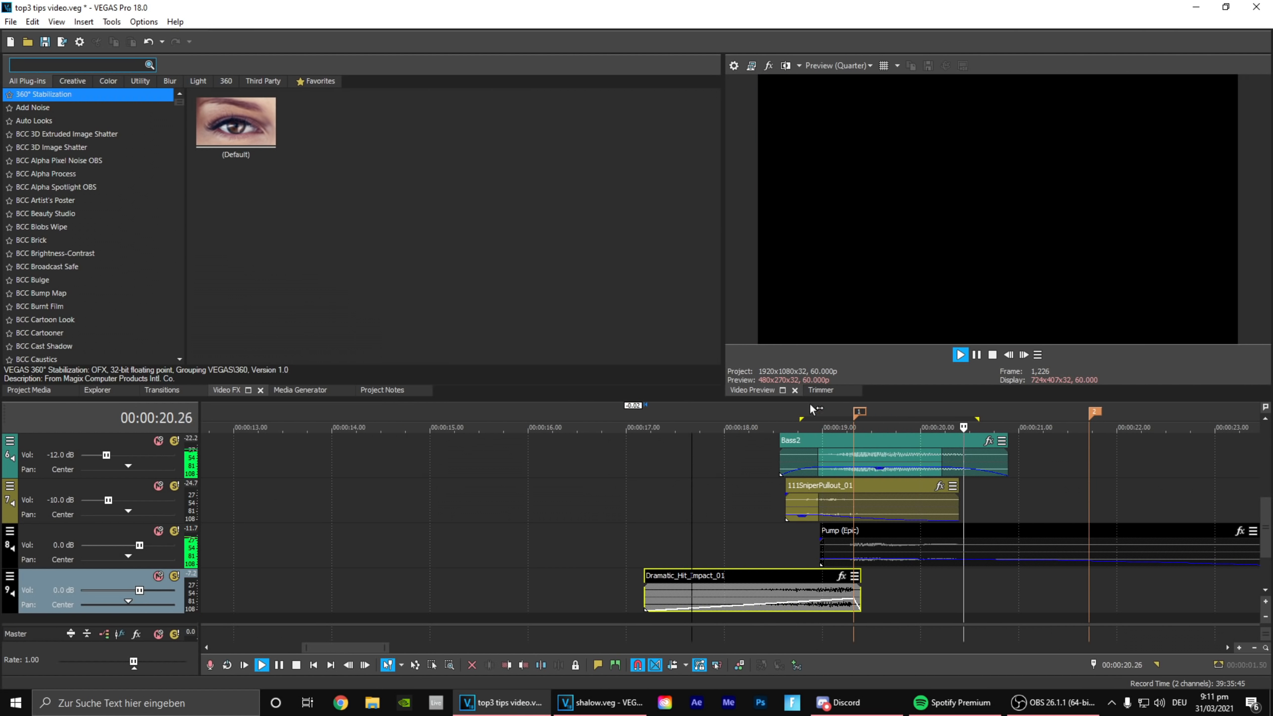
pyautogui.click(854, 413)
pyautogui.press('space')
# Step: Solo the Lil Shock - Ghost song track and play back the clip from 00:00:17.01
pyautogui.scroll(-2, 802, 426)
pyautogui.moveTo(1268, 546); pyautogui.dragTo(1268, 507)
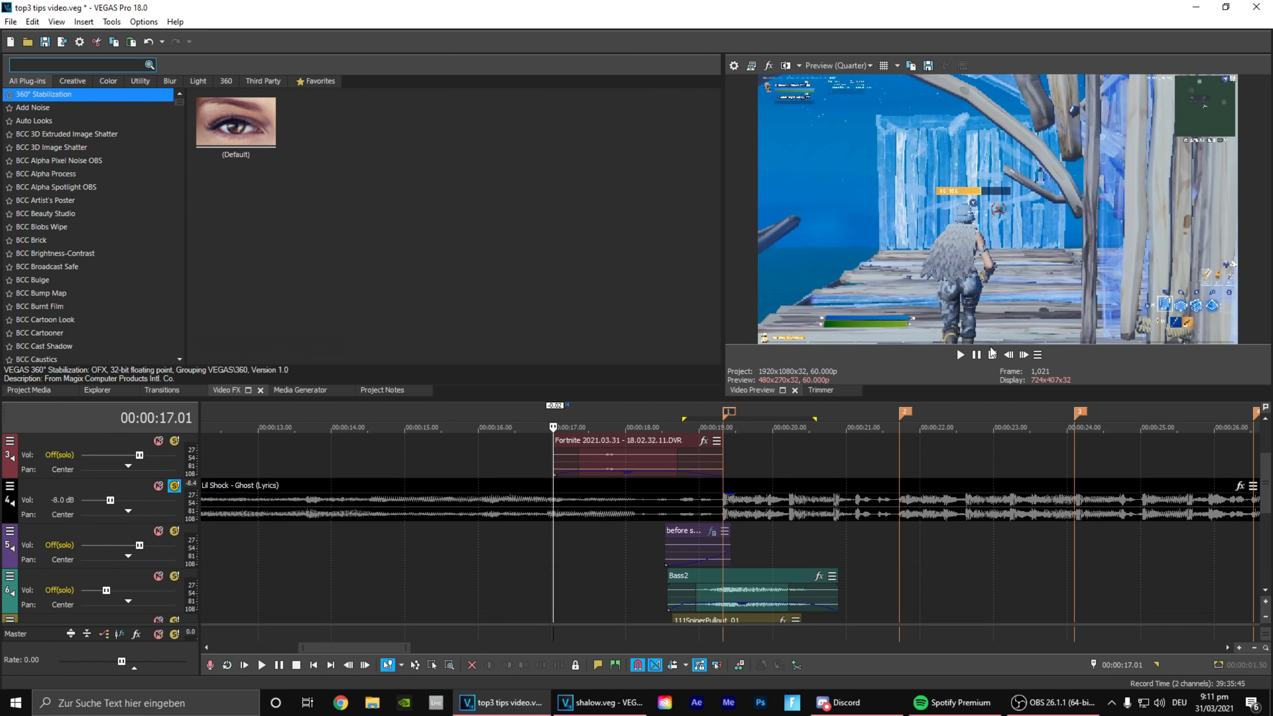
pyautogui.click(174, 486)
pyautogui.click(174, 487)
pyautogui.click(960, 354)
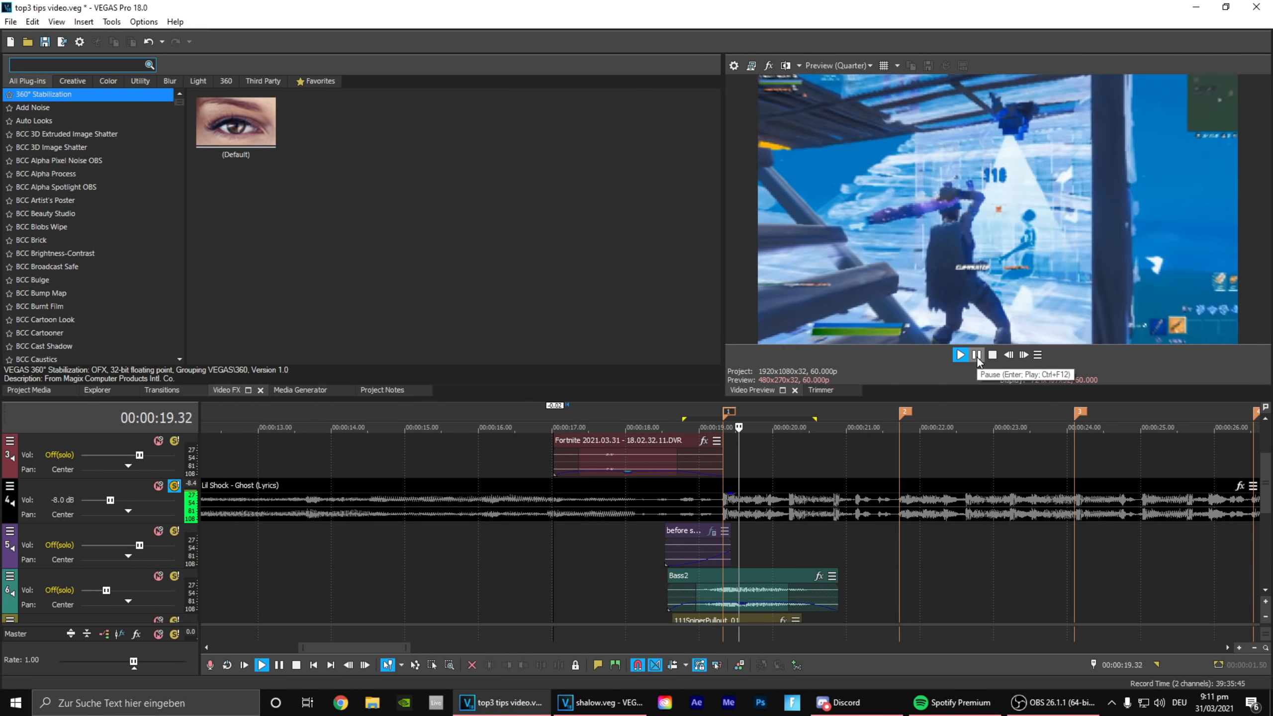
# Step: Replay the soloed song from 00:00:18.06 towards beat marker 1 and return to 00:00:17.57
pyautogui.click(977, 355)
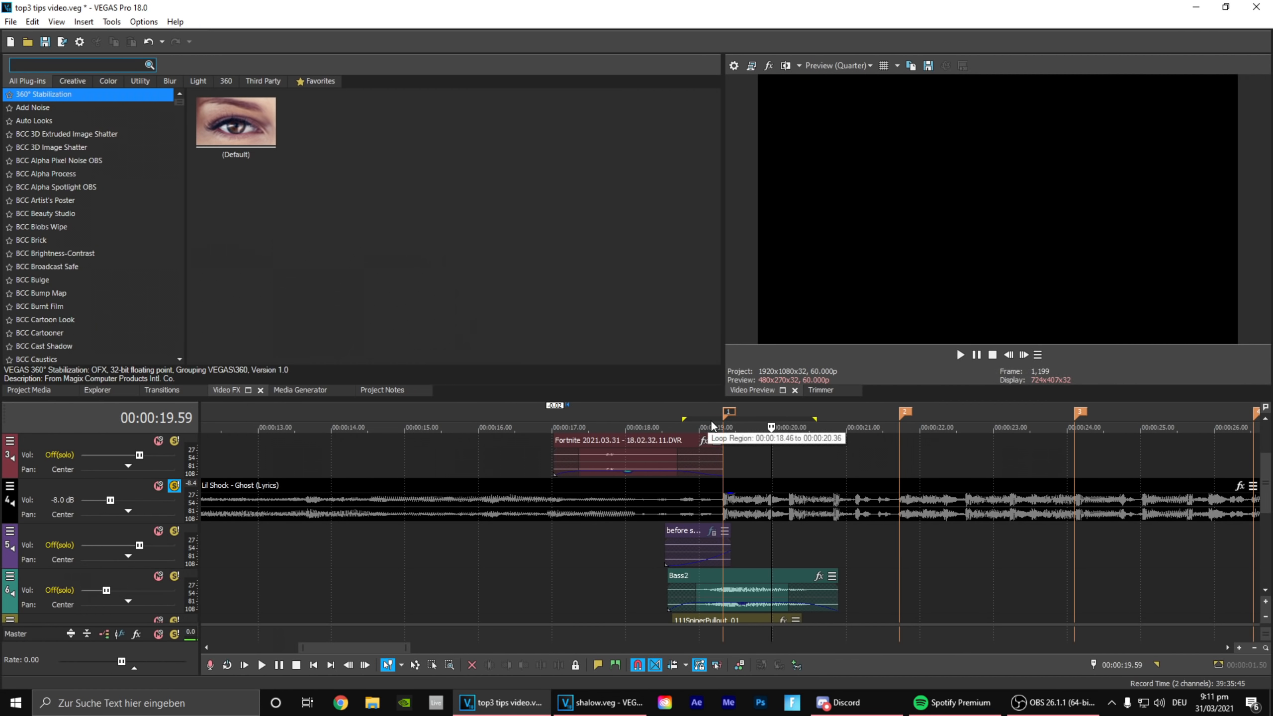
pyautogui.click(633, 407)
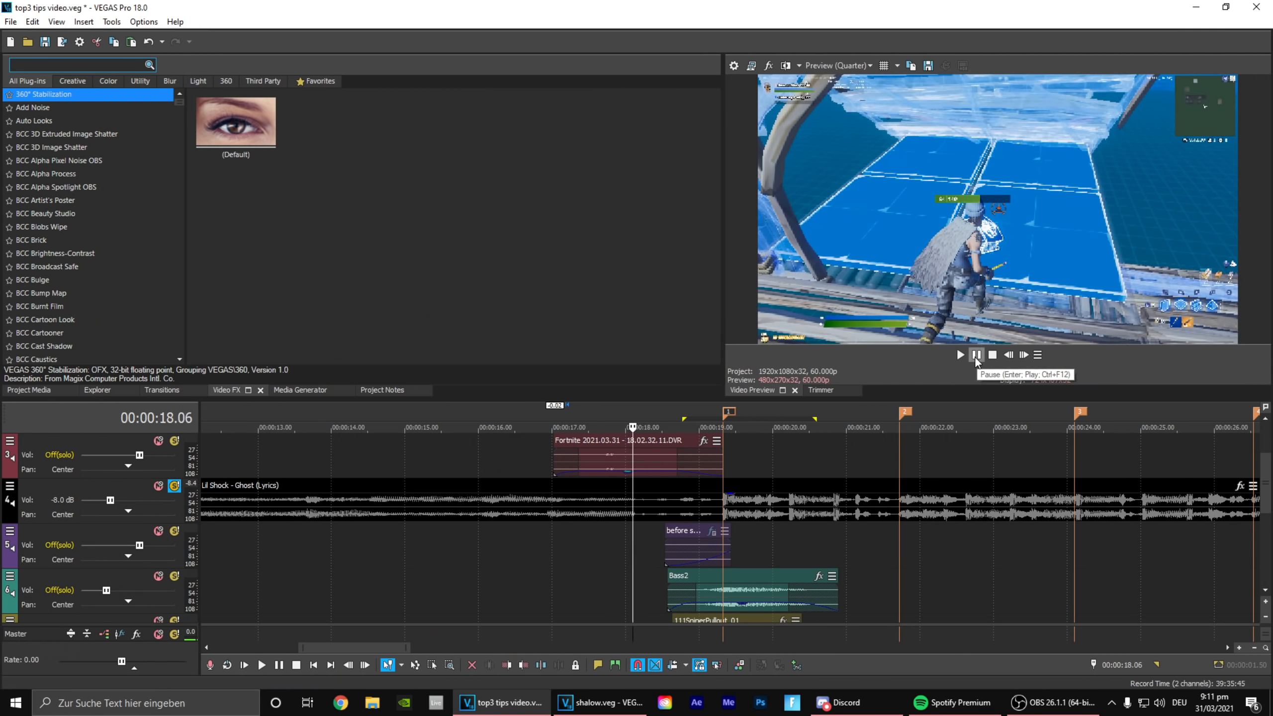
pyautogui.click(976, 357)
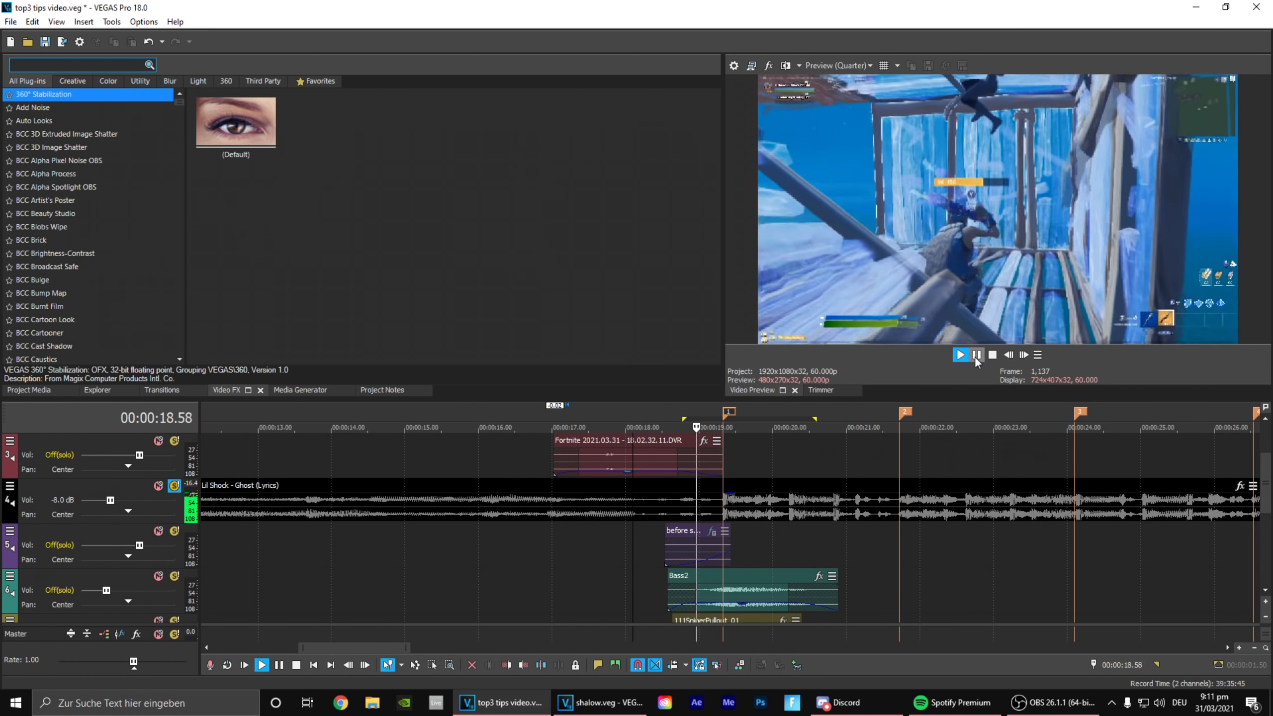
pyautogui.click(976, 357)
pyautogui.click(624, 419)
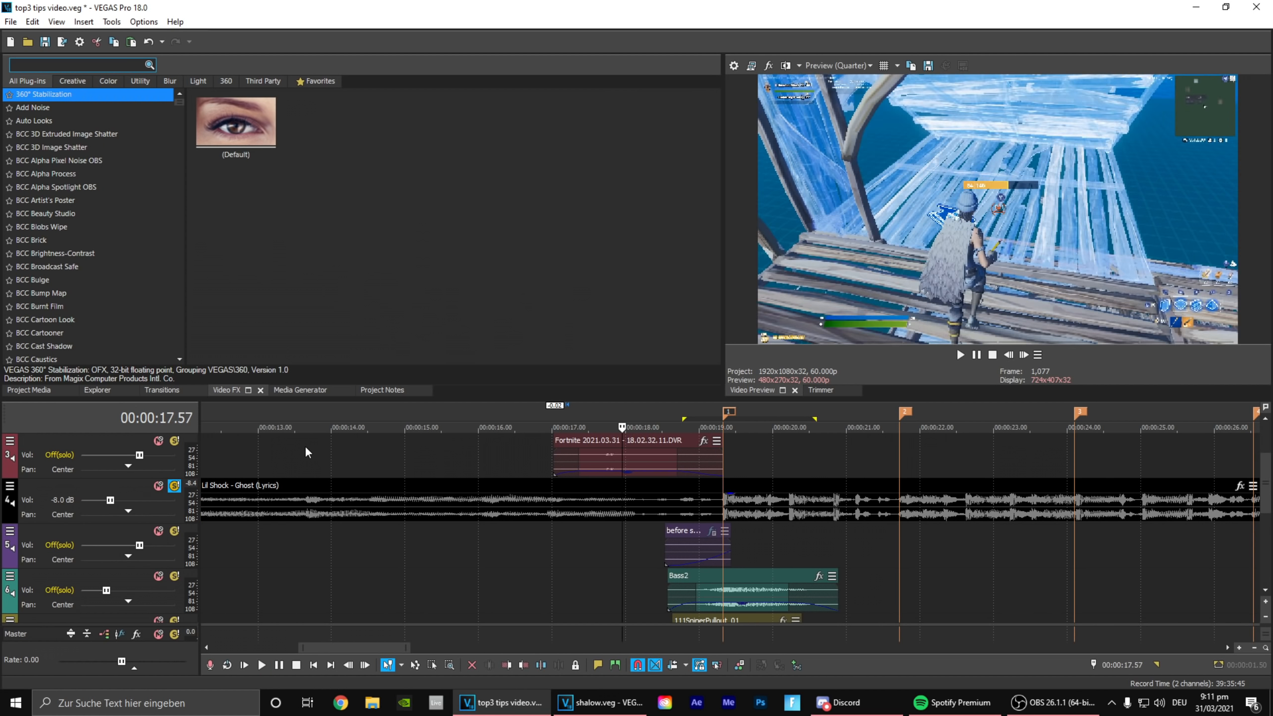
# Step: Unsolo the Lil Shock - Ghost song track and play the clip through beat marker 1 with all sound effects
pyautogui.click(175, 486)
pyautogui.click(964, 355)
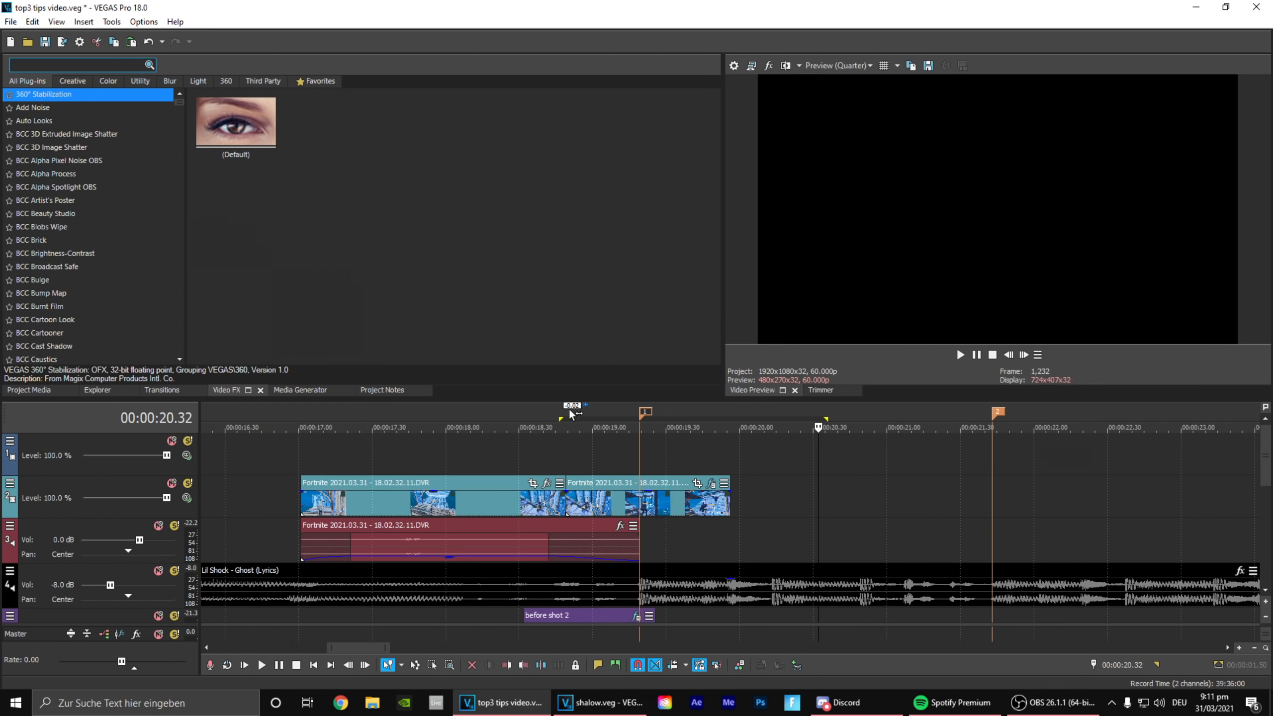
pyautogui.click(569, 409)
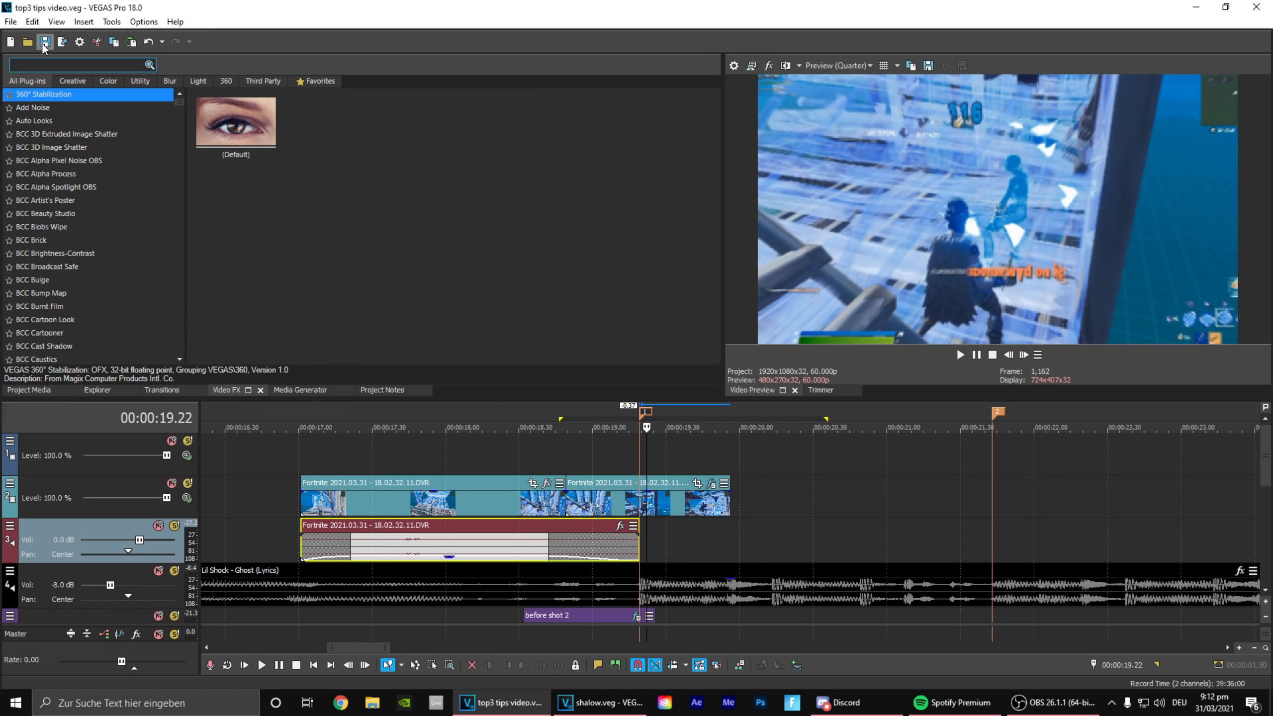
# Step: At beat marker 1, apply the S_Shake preset maxi Y Impact to the second Fortnite video clip and set Z Dist to 1.000
pyautogui.click(638, 432)
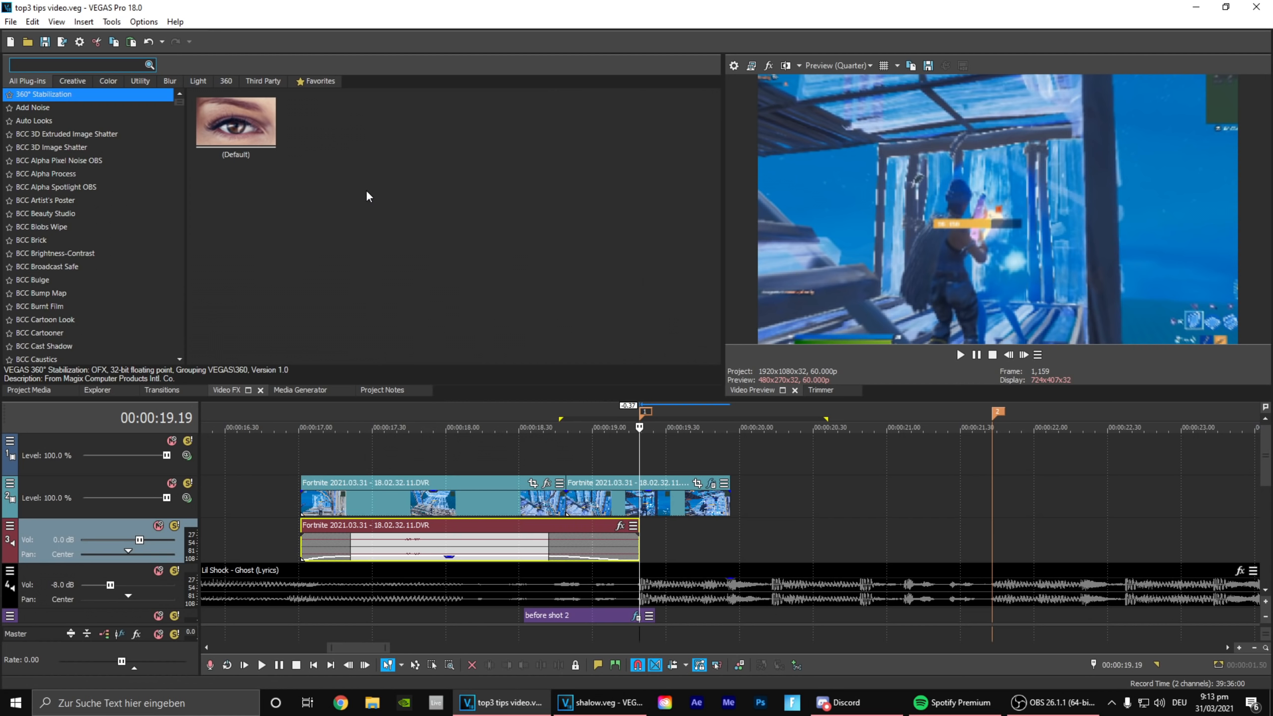
pyautogui.write('shake')
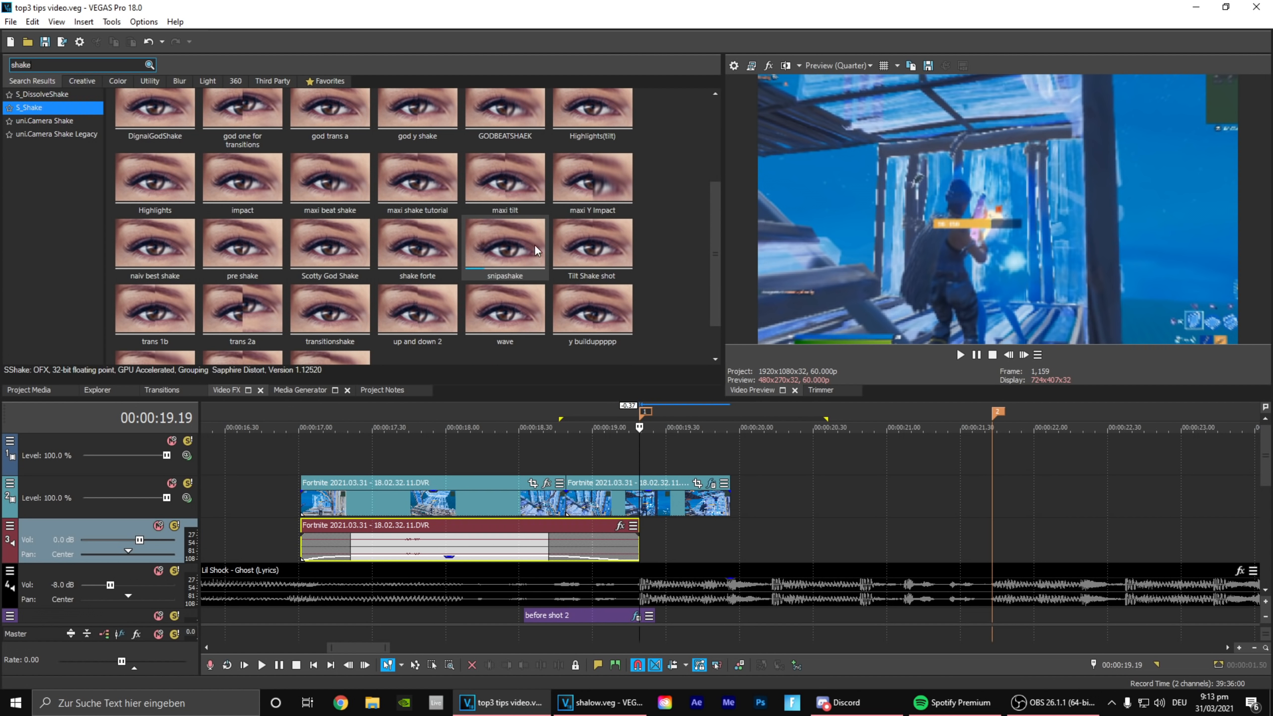
pyautogui.moveTo(575, 182); pyautogui.dragTo(670, 500)
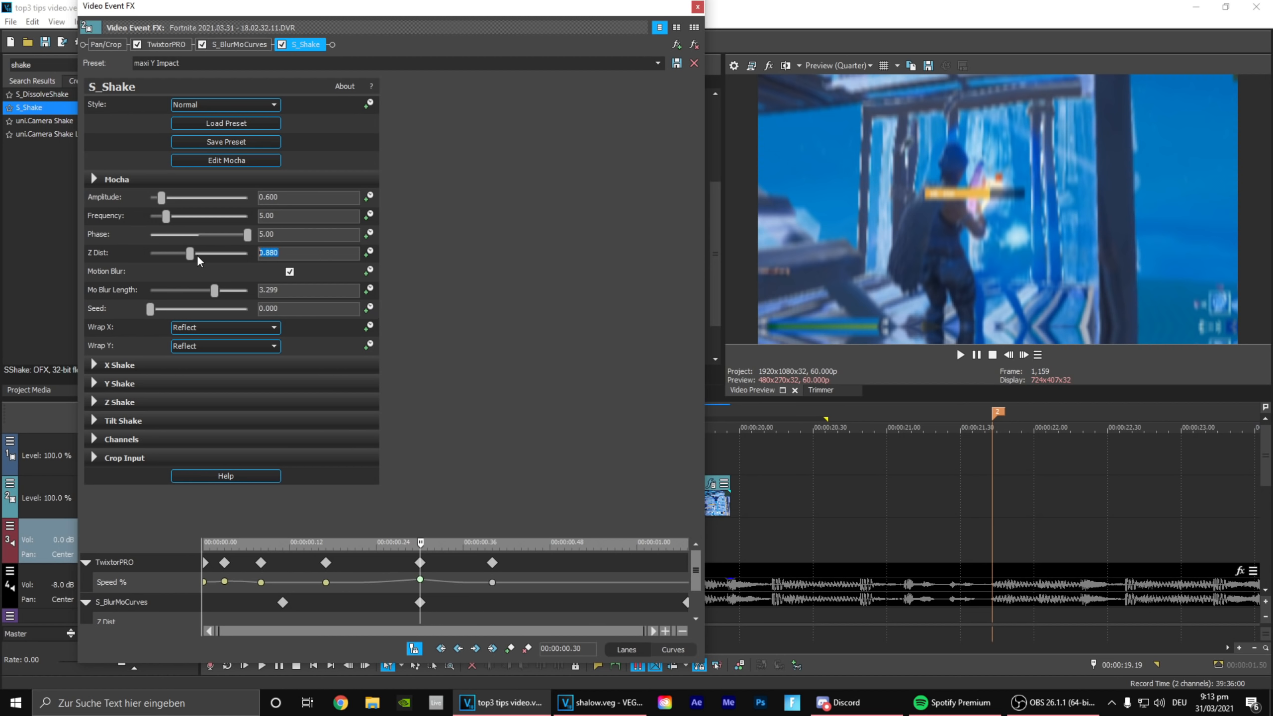
pyautogui.press('Return')
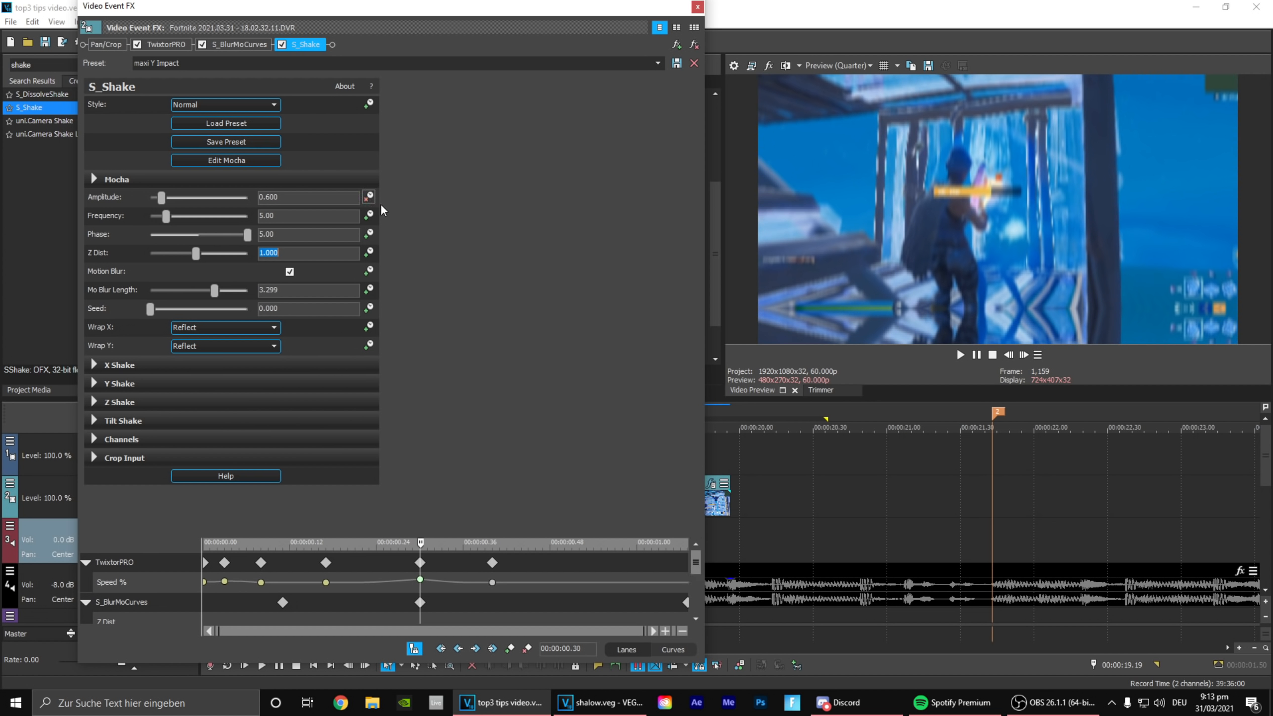
# Step: Add S_Shake amplitude keyframes at 00:00:00.30 and, five frames earlier, at 00:00:00.25, and close the effect settings
pyautogui.scroll(-1, 694, 581)
pyautogui.click(132, 586)
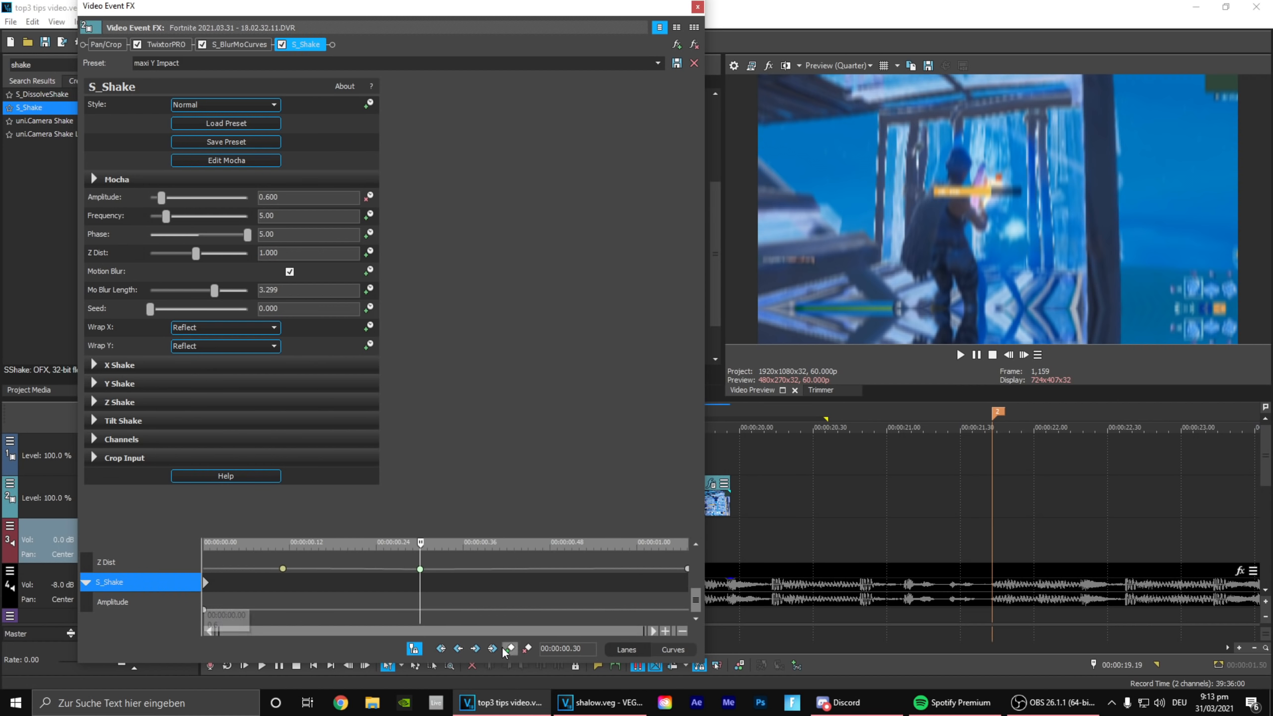
pyautogui.click(512, 646)
pyautogui.click(1007, 359)
pyautogui.click(1007, 359)
pyautogui.click(1006, 358)
pyautogui.click(1005, 359)
pyautogui.click(1006, 358)
pyautogui.click(509, 648)
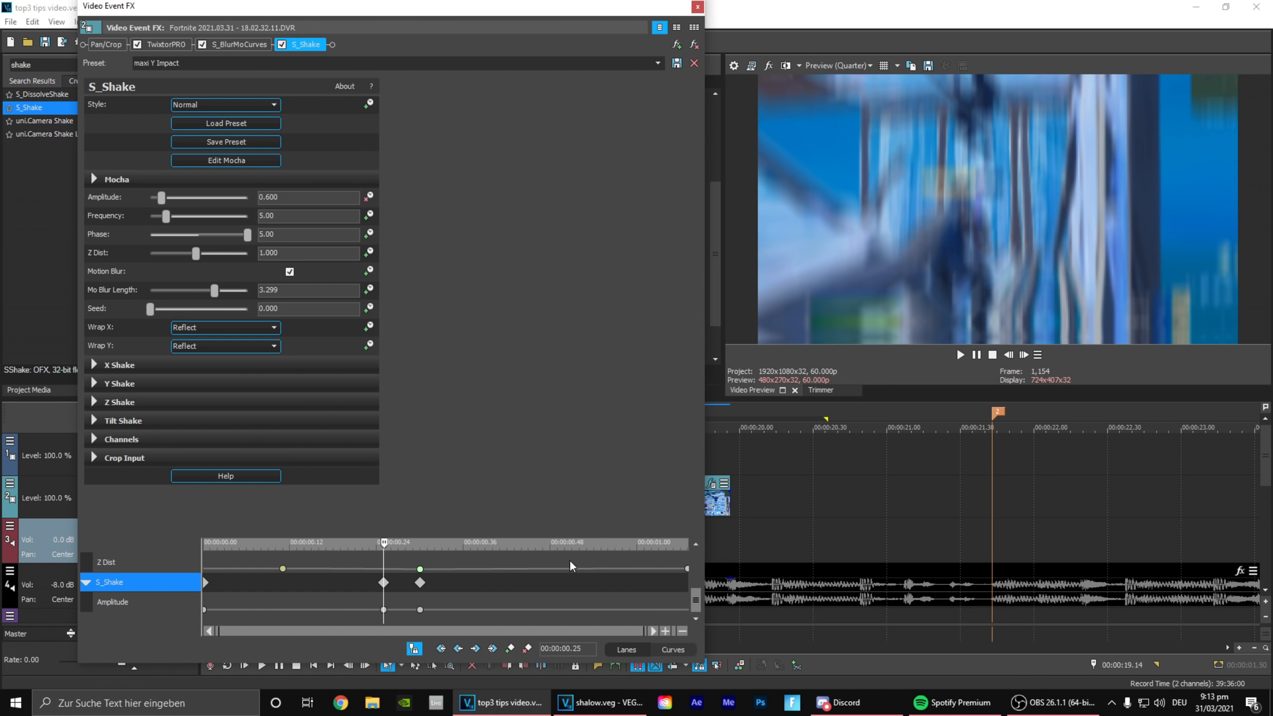
pyautogui.click(698, 7)
# Step: Set the shake amplitude to 0 at 00:00:00.42 and 00:00:00.25, and delete the keyframe at the clip's start
pyautogui.moveTo(639, 441); pyautogui.dragTo(668, 428)
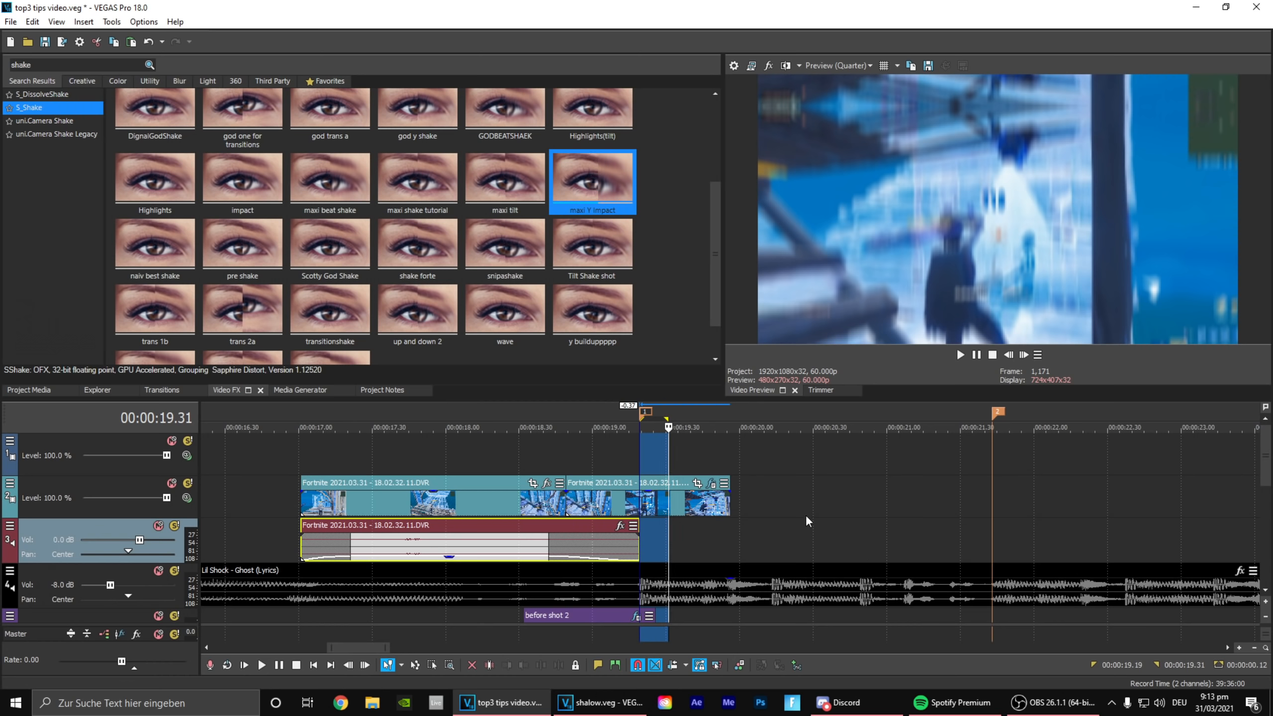
pyautogui.click(711, 484)
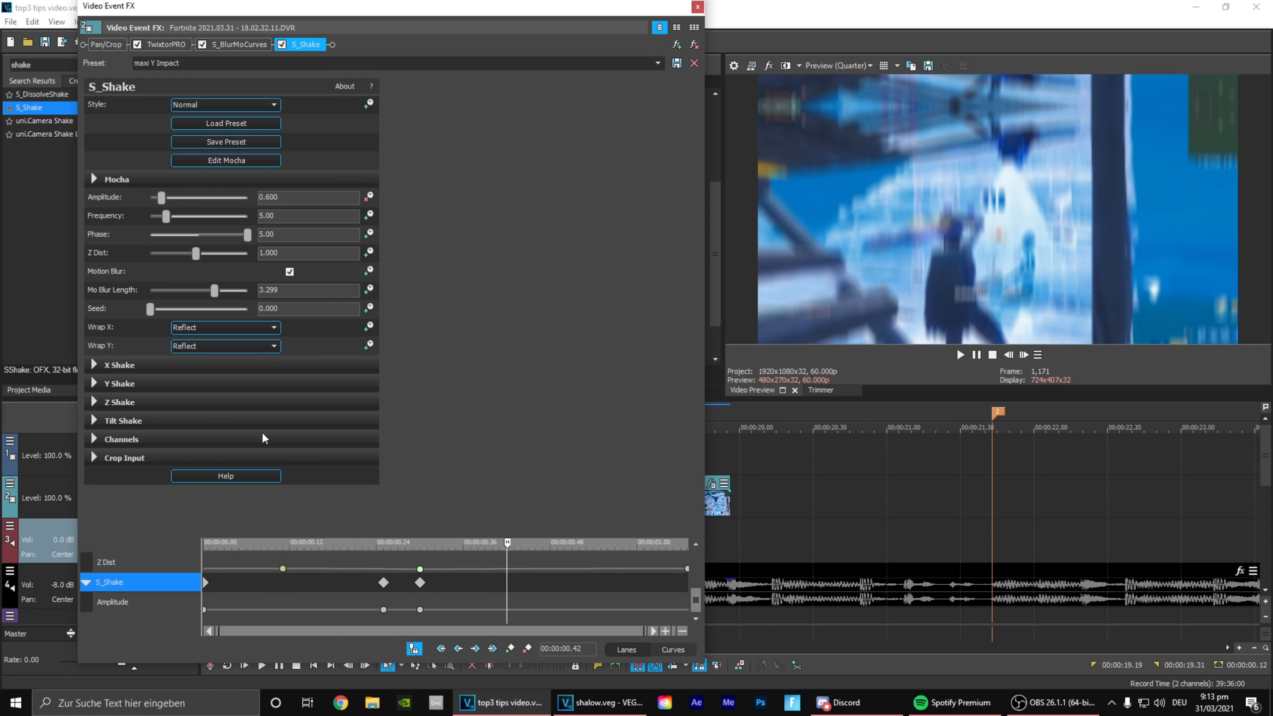
pyautogui.moveTo(161, 197); pyautogui.dragTo(142, 201)
pyautogui.doubleClick(383, 611)
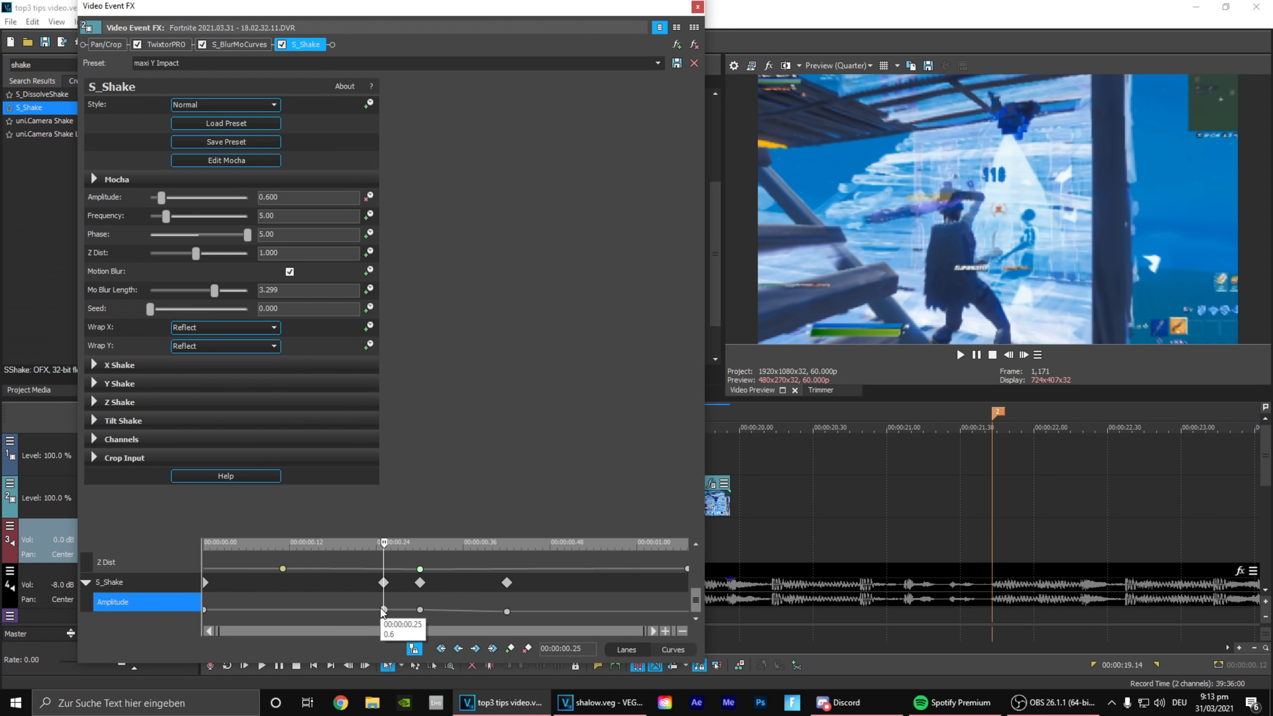
pyautogui.moveTo(331, 621); pyautogui.dragTo(250, 616)
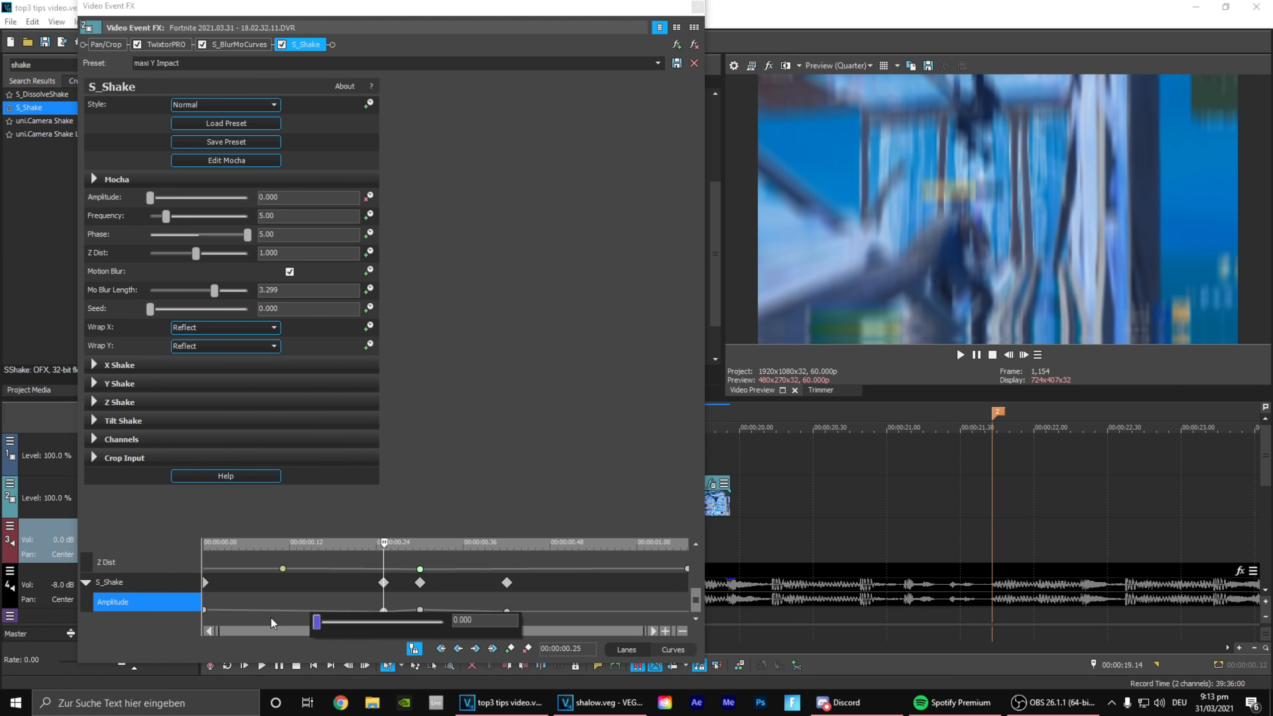
pyautogui.click(212, 590)
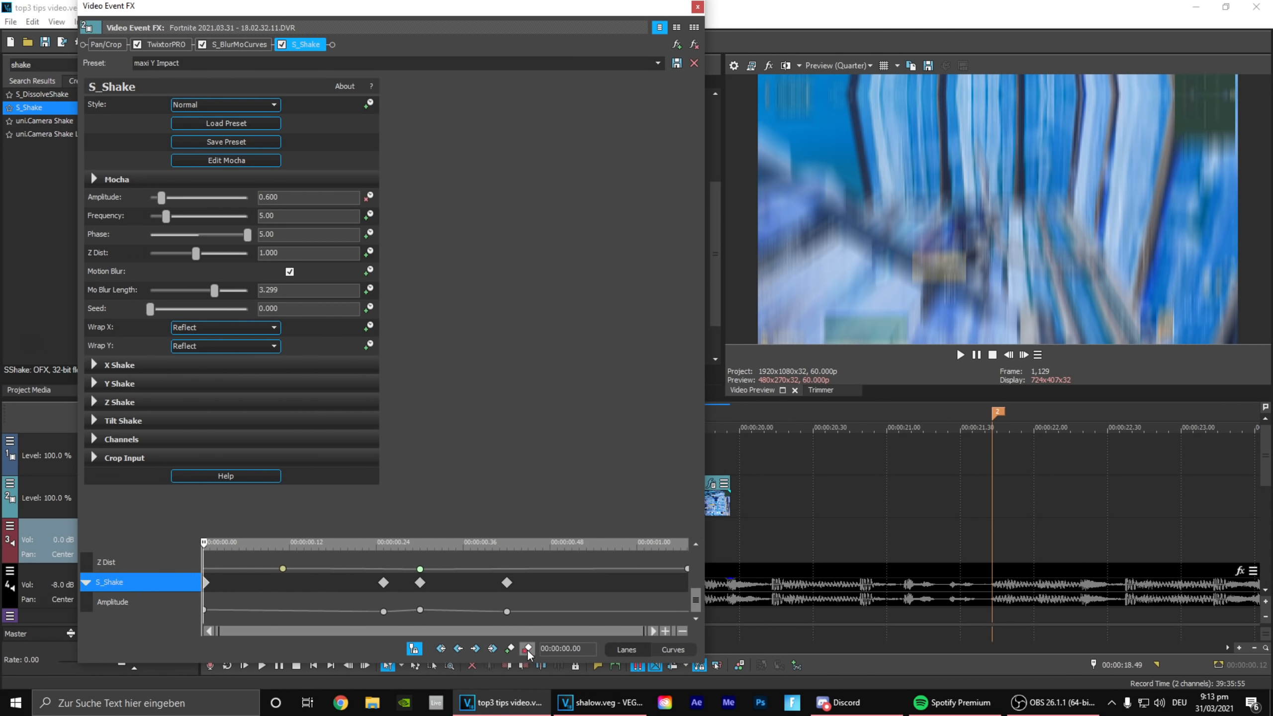
# Step: Set the shake's amplitude keyframe at 00:00:00.30 to Fast Fade and the one at 00:00:00.25 to Smooth Fade
pyautogui.rightClick(420, 610)
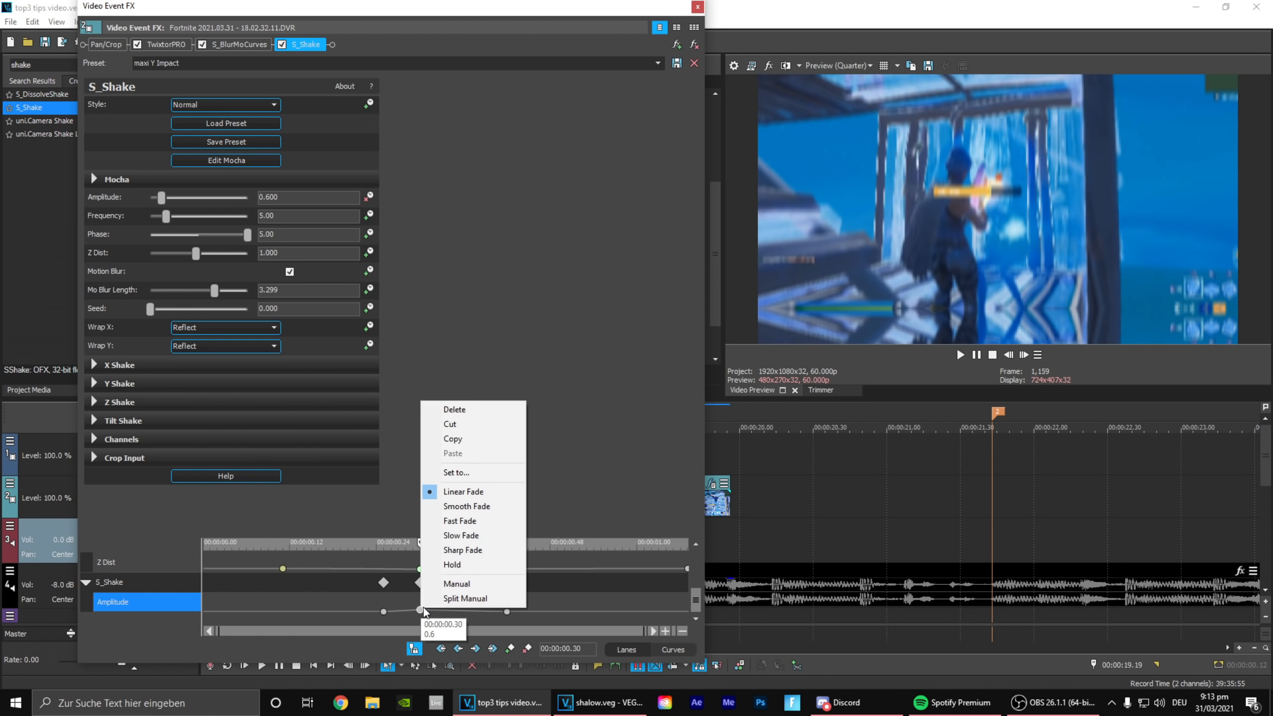
pyautogui.click(465, 522)
pyautogui.rightClick(383, 611)
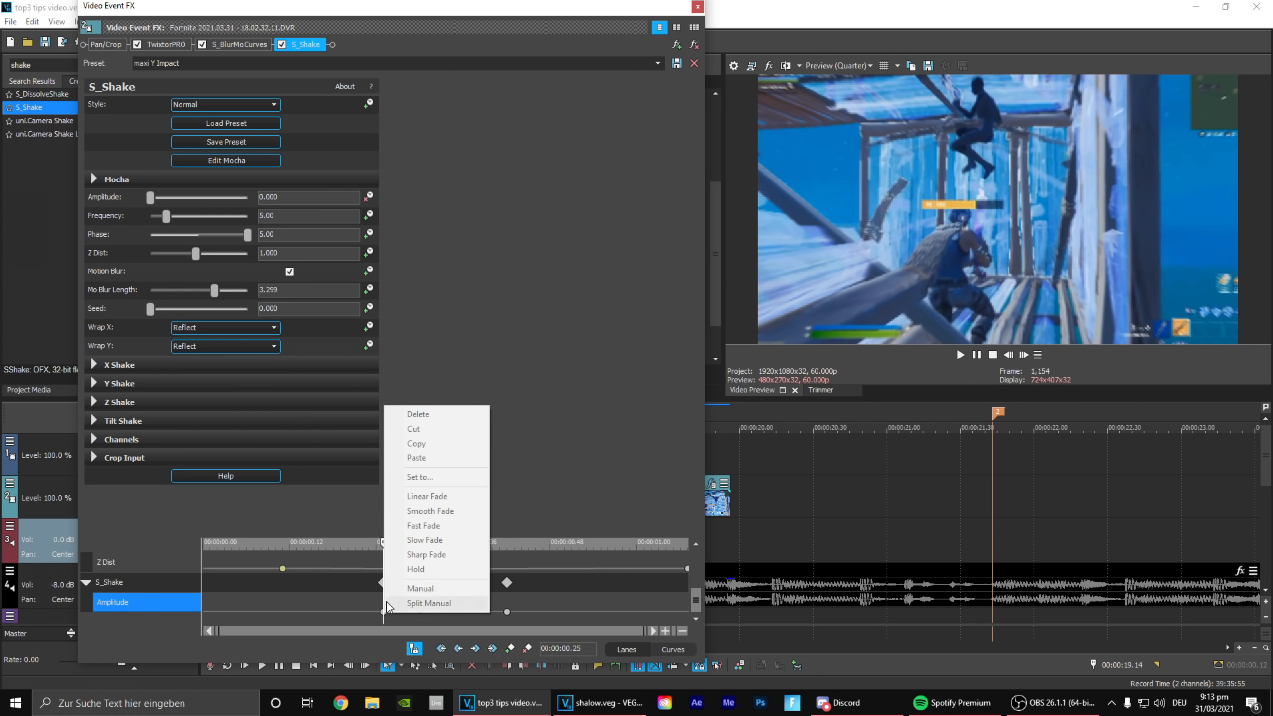
pyautogui.click(383, 612)
pyautogui.rightClick(383, 611)
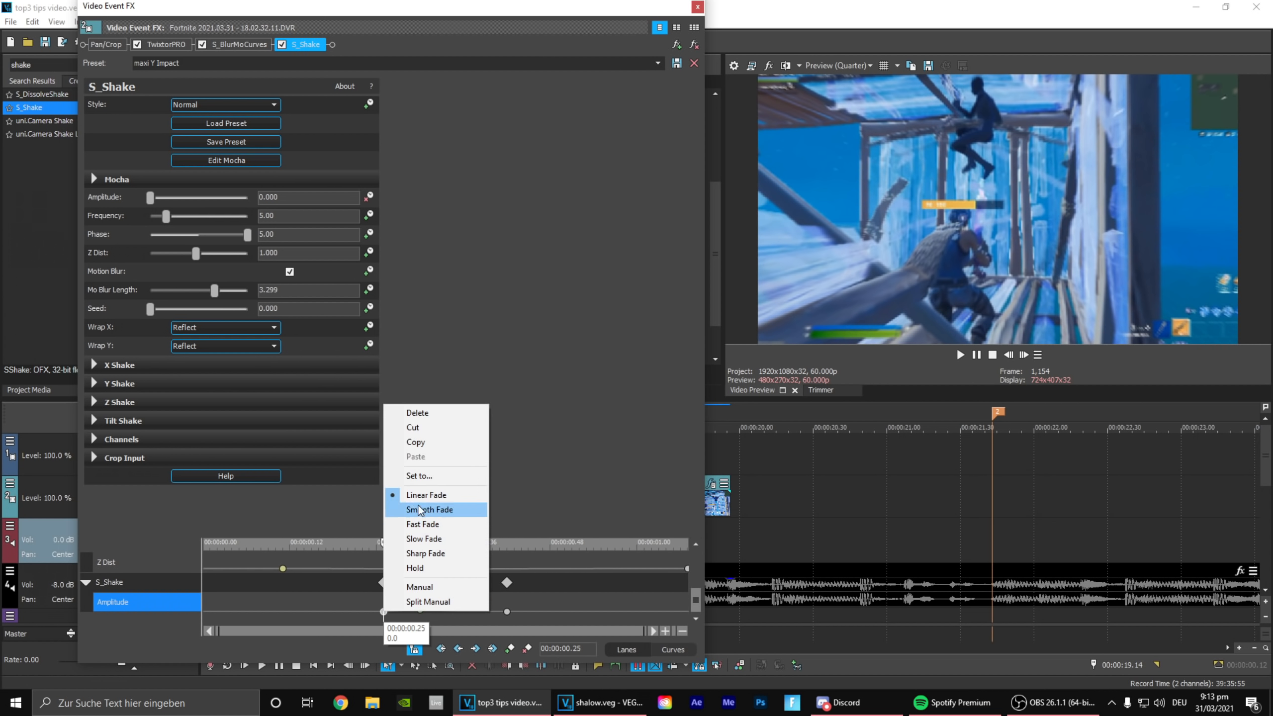
pyautogui.click(422, 511)
pyautogui.click(697, 6)
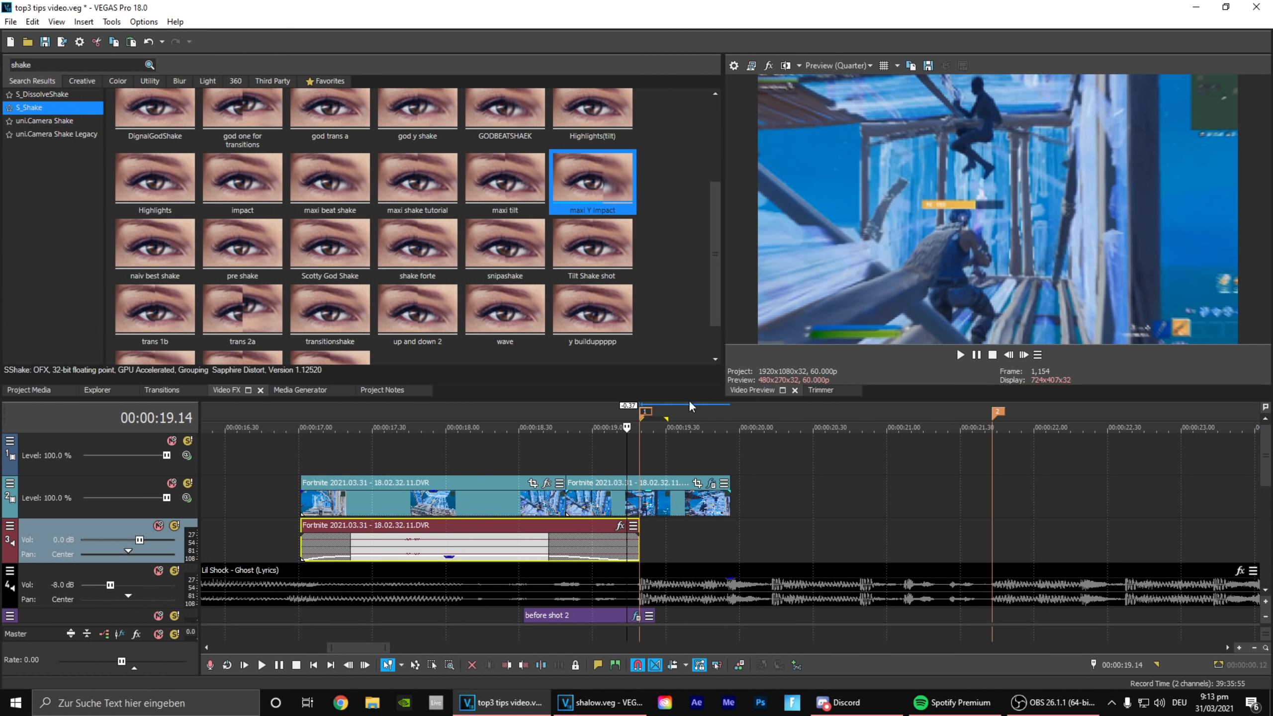
# Step: Play the region from 00:00:18.58 to 00:00:19.36 and examine the shake frame by frame from beat marker 1
pyautogui.moveTo(633, 460); pyautogui.dragTo(682, 456)
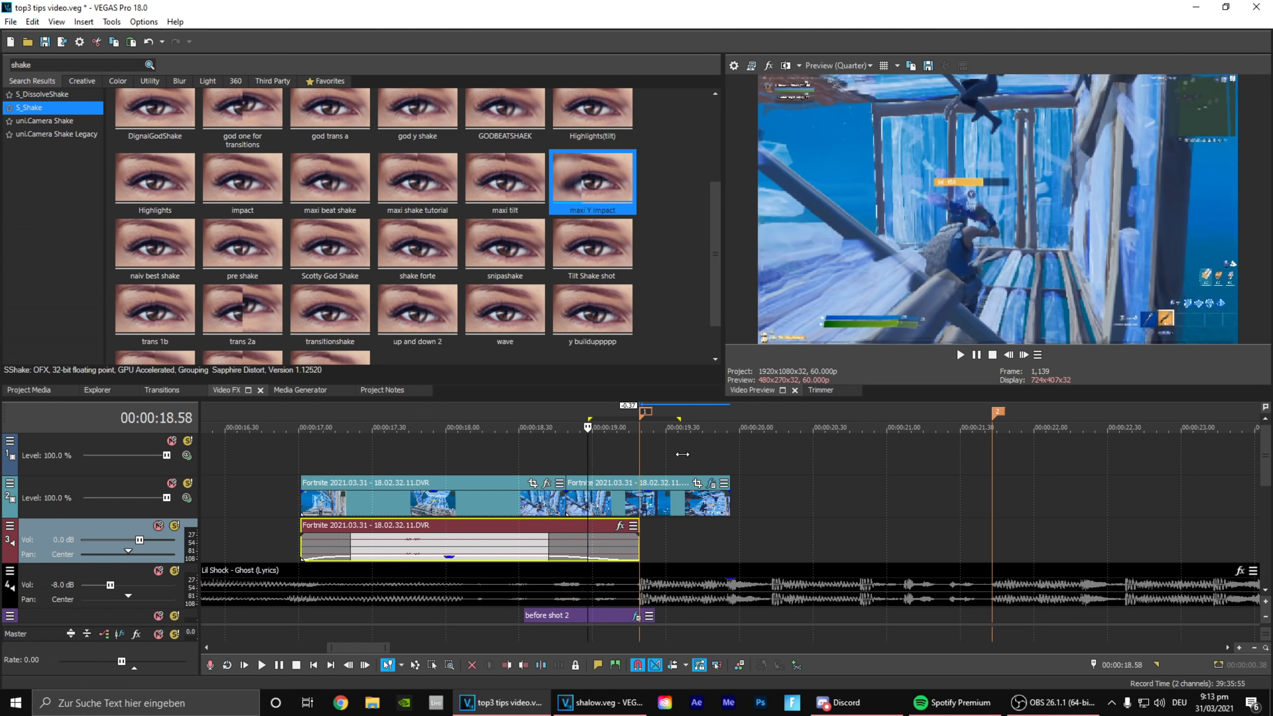
pyautogui.press('space')
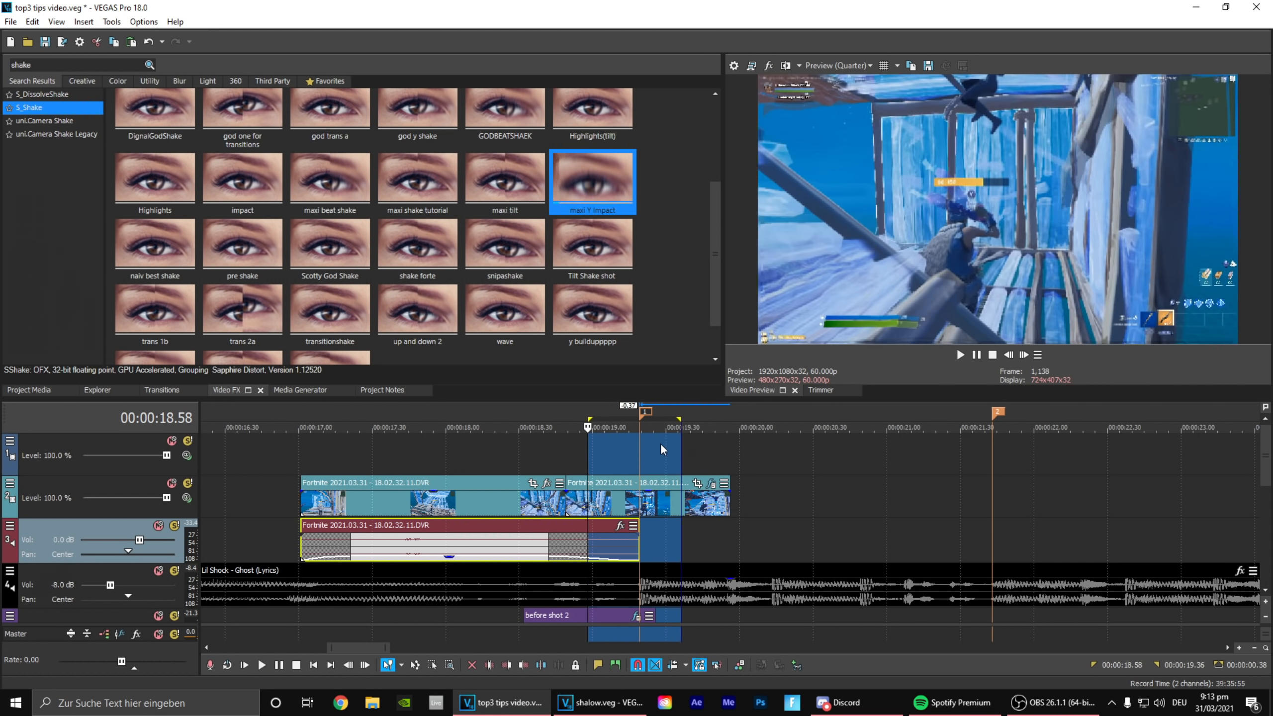
pyautogui.click(643, 410)
pyautogui.click(1024, 354)
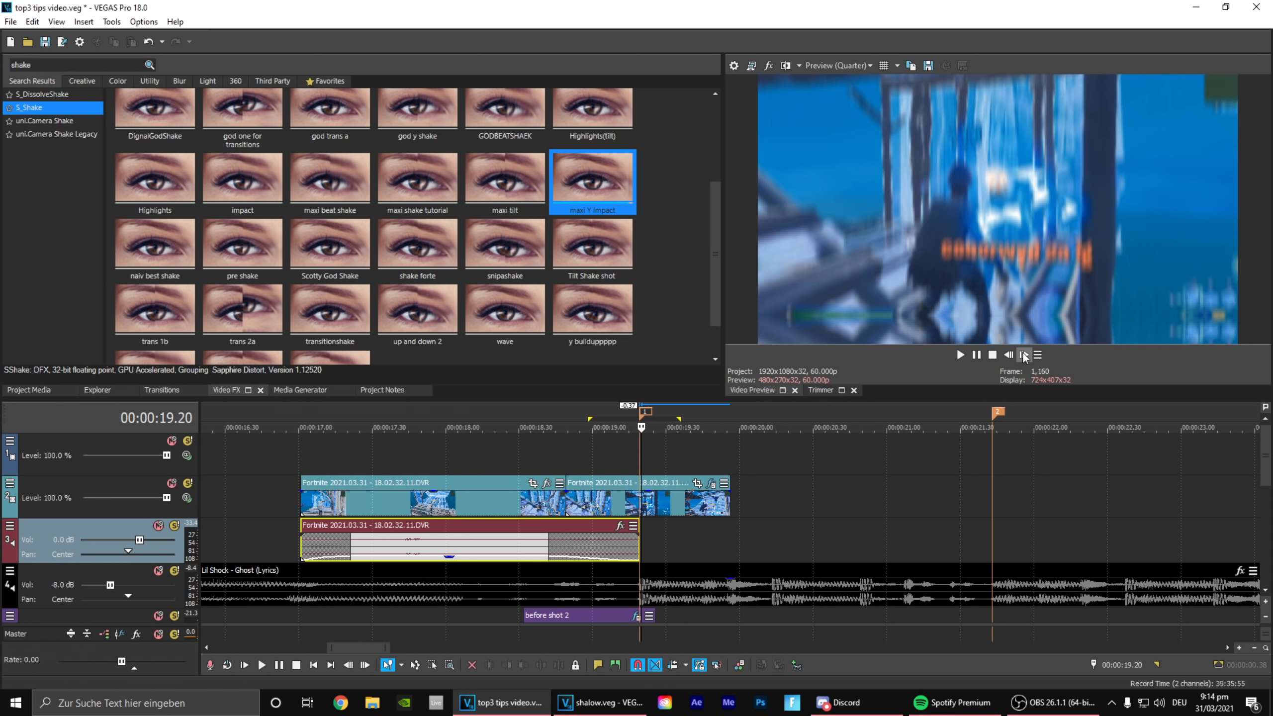
pyautogui.click(1023, 355)
pyautogui.click(1024, 354)
pyautogui.click(1024, 354)
pyautogui.click(1024, 354)
pyautogui.click(1024, 354)
pyautogui.click(1024, 354)
pyautogui.click(1024, 355)
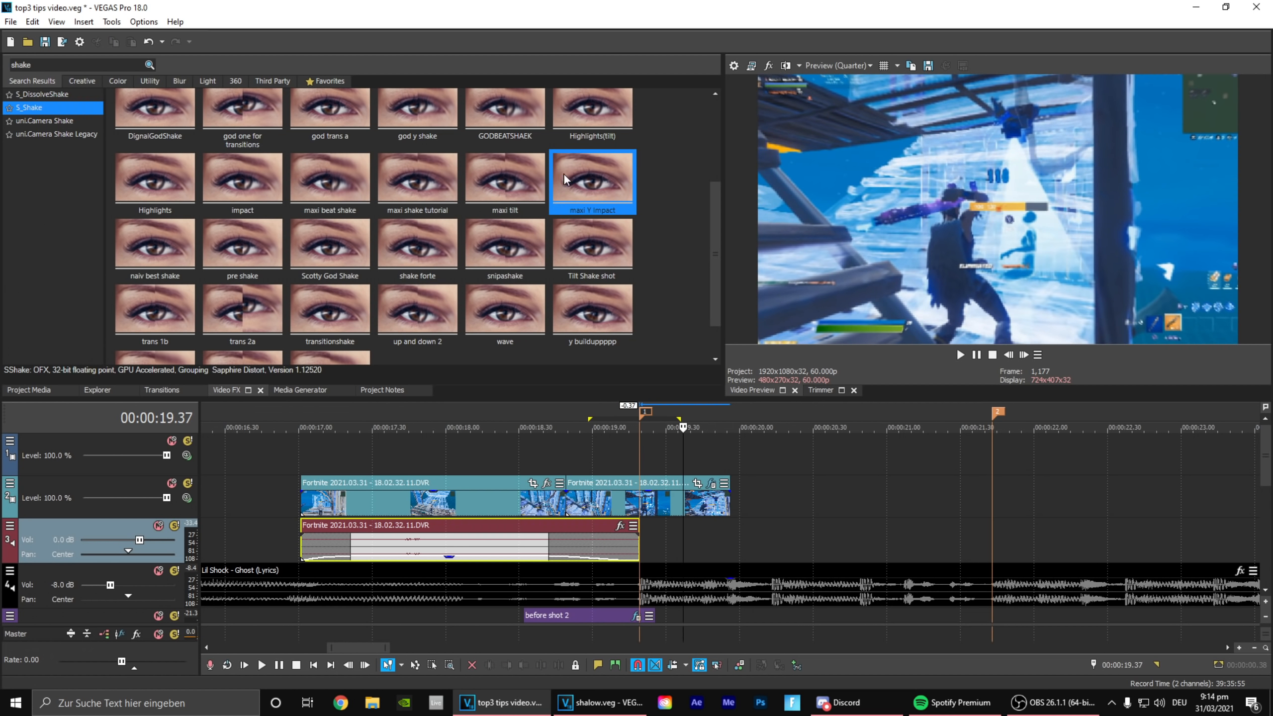
# Step: Add a second S_Shake with the Highlights(tilt) preset to the second Fortnite video clip and animate its amplitude
pyautogui.moveTo(593, 107); pyautogui.dragTo(676, 497)
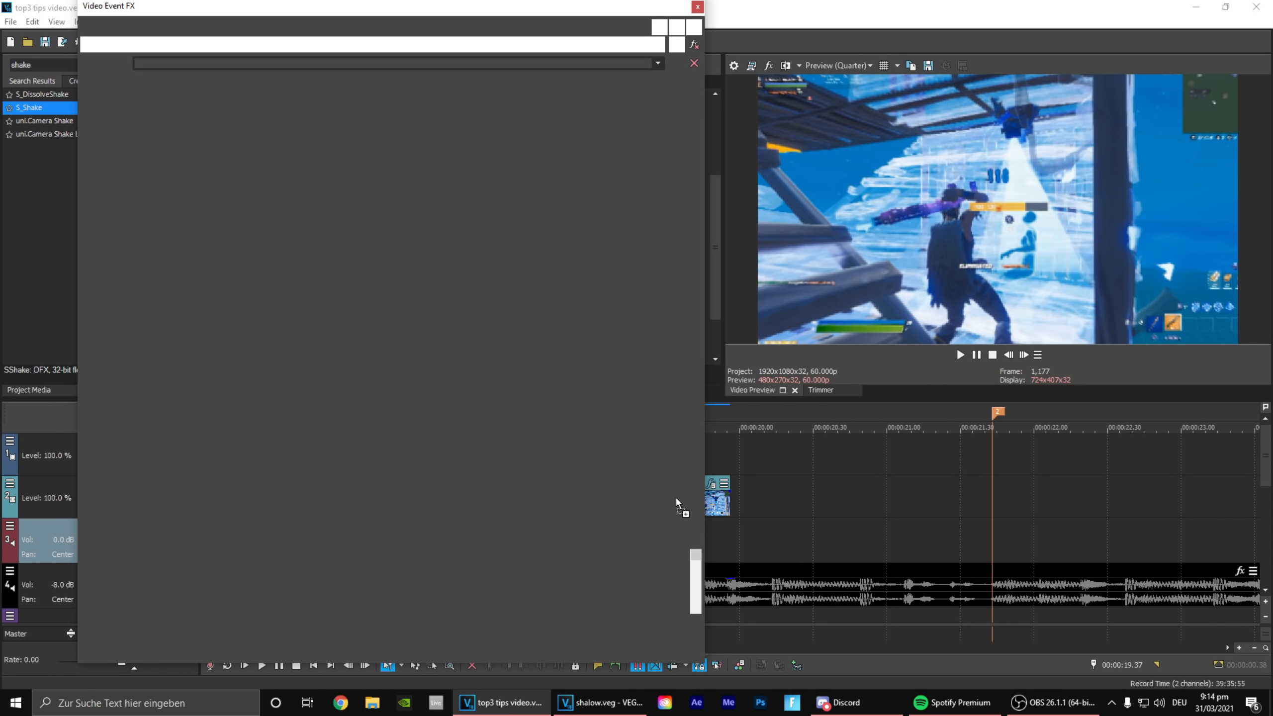
pyautogui.click(367, 200)
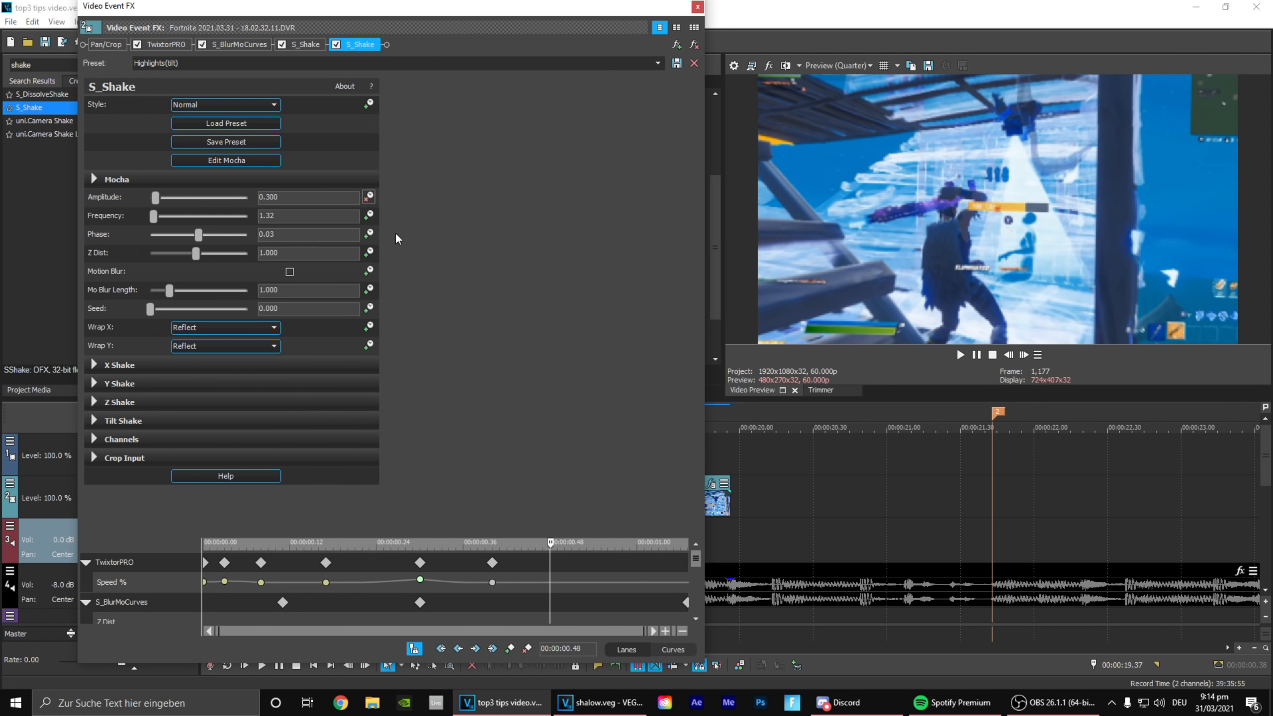
pyautogui.scroll(-4, 551, 616)
pyautogui.click(422, 611)
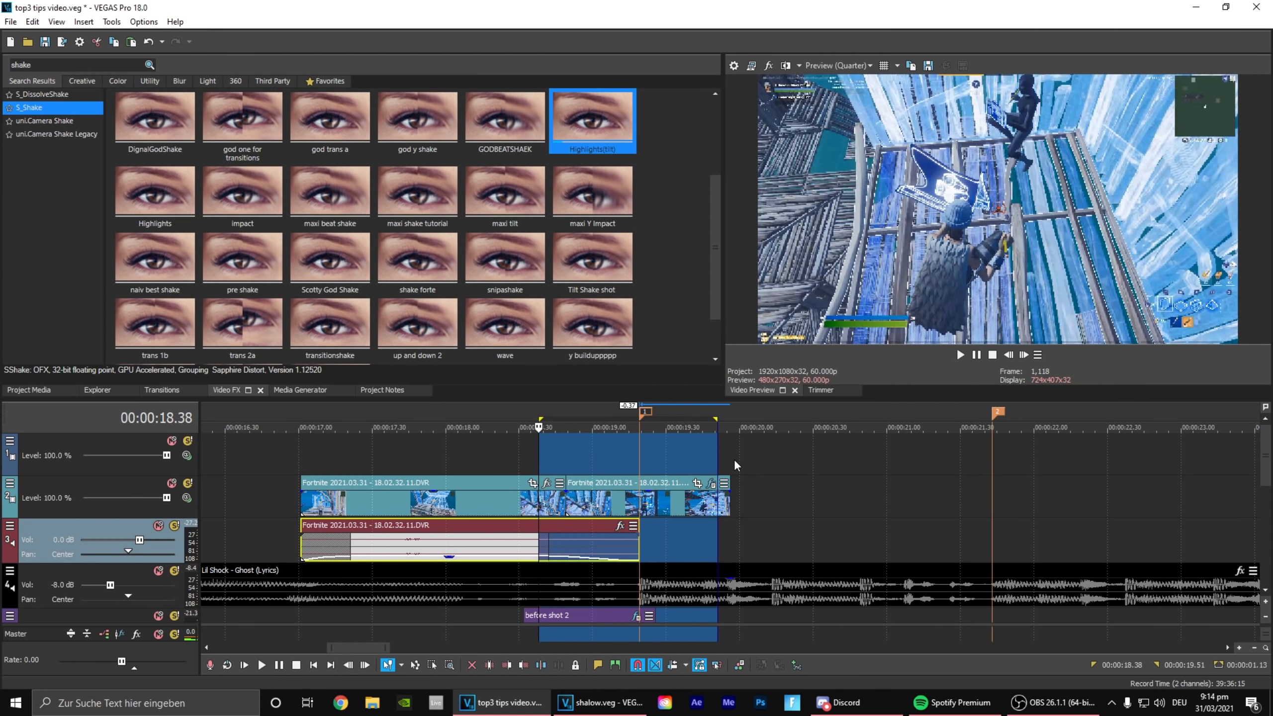
# Step: Review the combined shakes over the section just after beat marker 1
pyautogui.click(645, 411)
pyautogui.doubleClick(642, 408)
pyautogui.moveTo(641, 424); pyautogui.dragTo(688, 425)
pyautogui.click(649, 452)
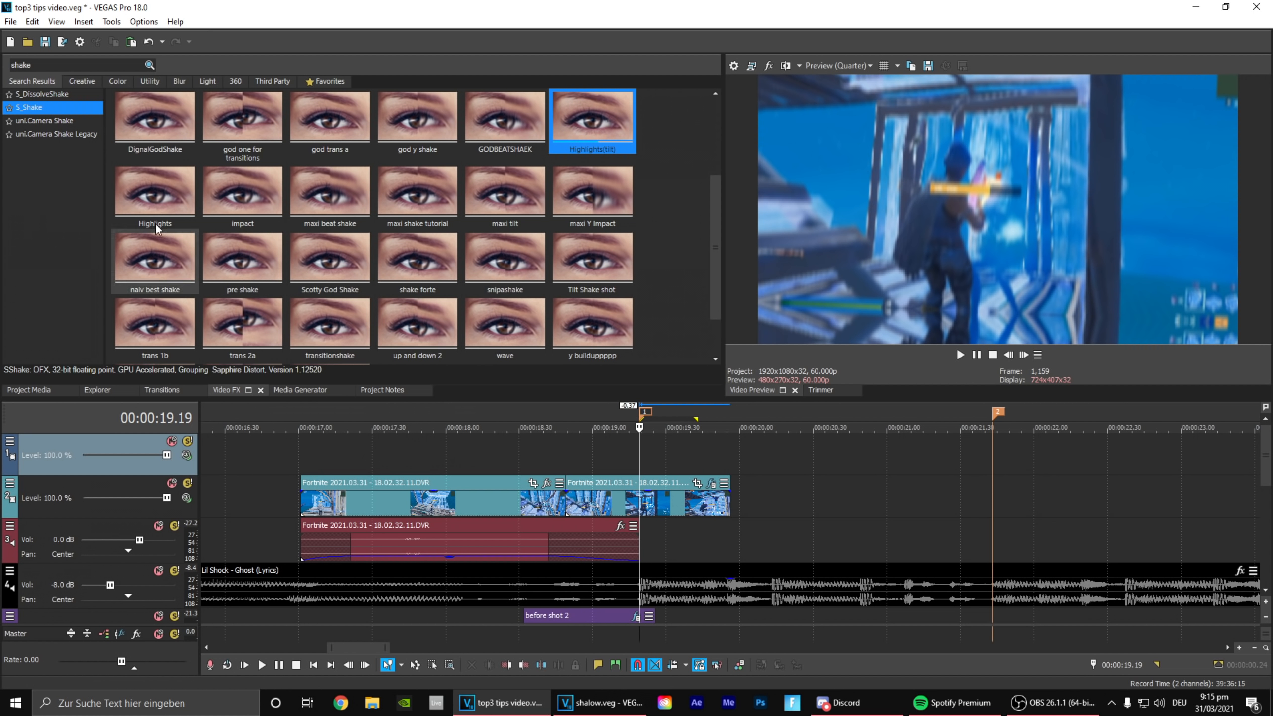
# Step: Search the video effects for rays and apply the default S_Rays effect to the second Fortnite video clip
pyautogui.moveTo(44, 65); pyautogui.dragTo(2, 67)
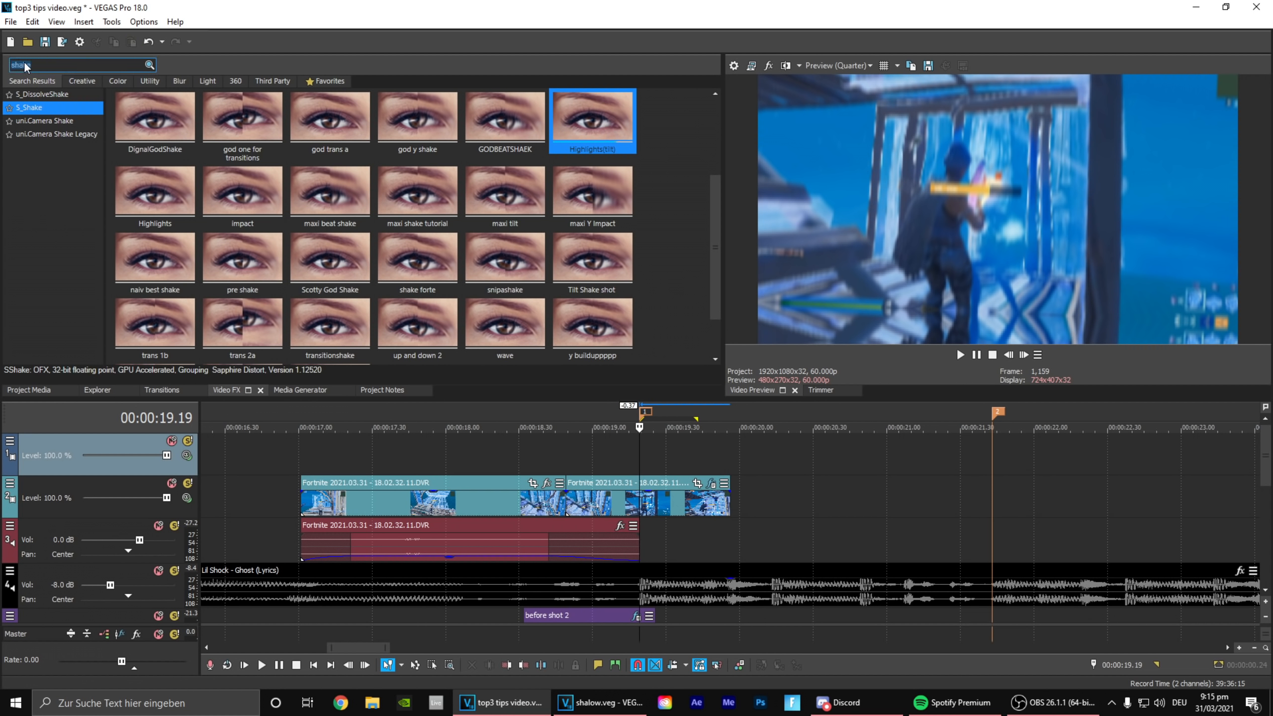
pyautogui.write('rays')
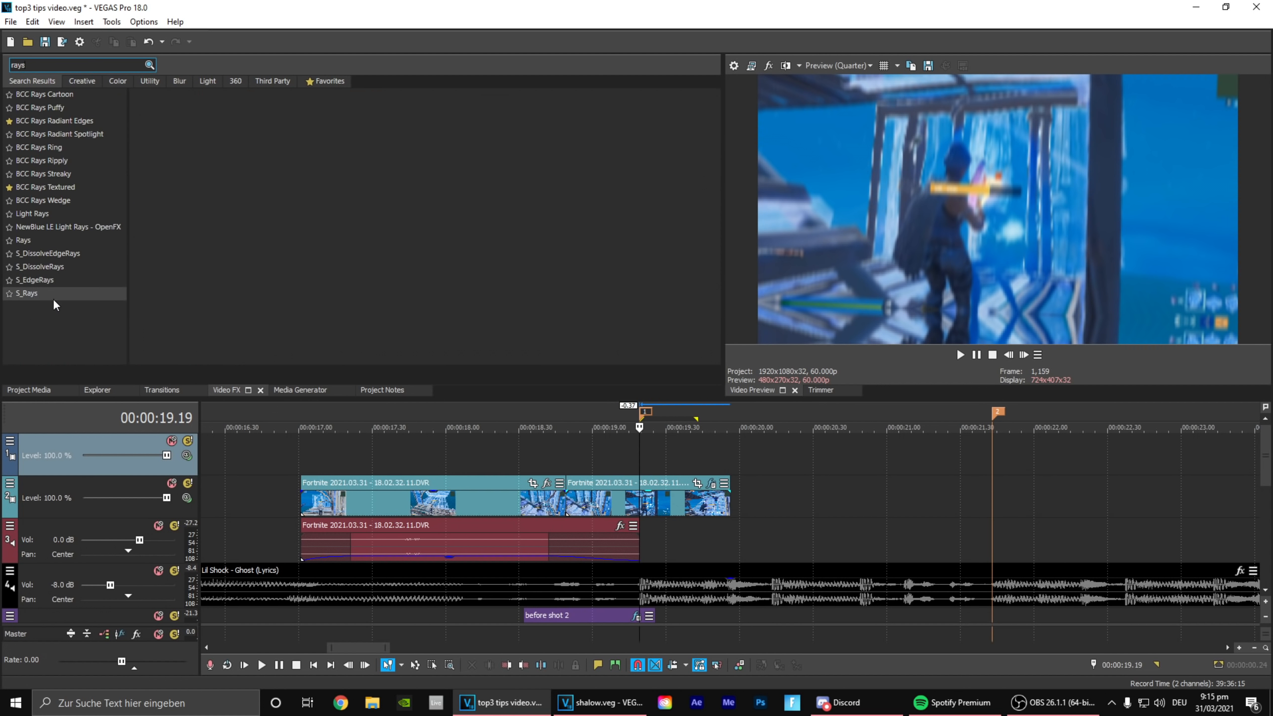
pyautogui.click(54, 296)
pyautogui.moveTo(165, 114); pyautogui.dragTo(667, 511)
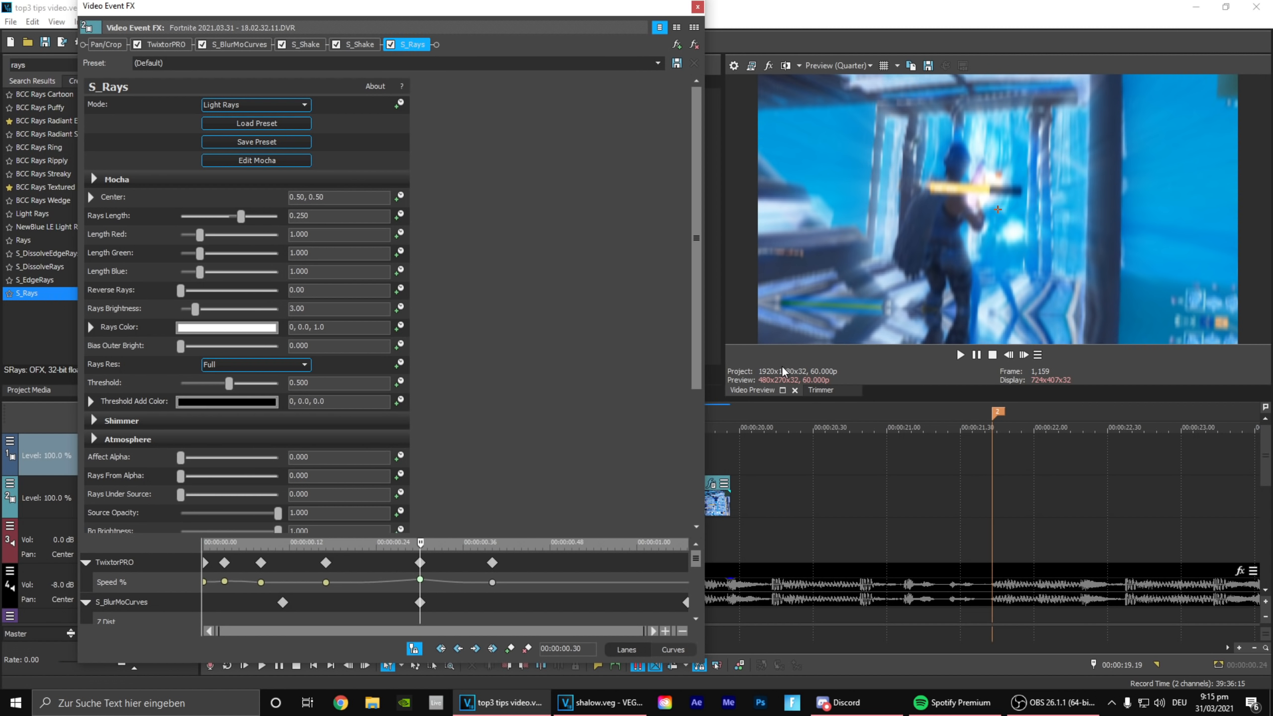
# Step: Set the S_Rays rays length to 0.361 and the red length to 5.000, and adjust the threshold
pyautogui.moveTo(242, 219)
pyautogui.mouseDown()
pyautogui.moveTo(261, 218)
pyautogui.moveTo(245, 222)
pyautogui.mouseUp()
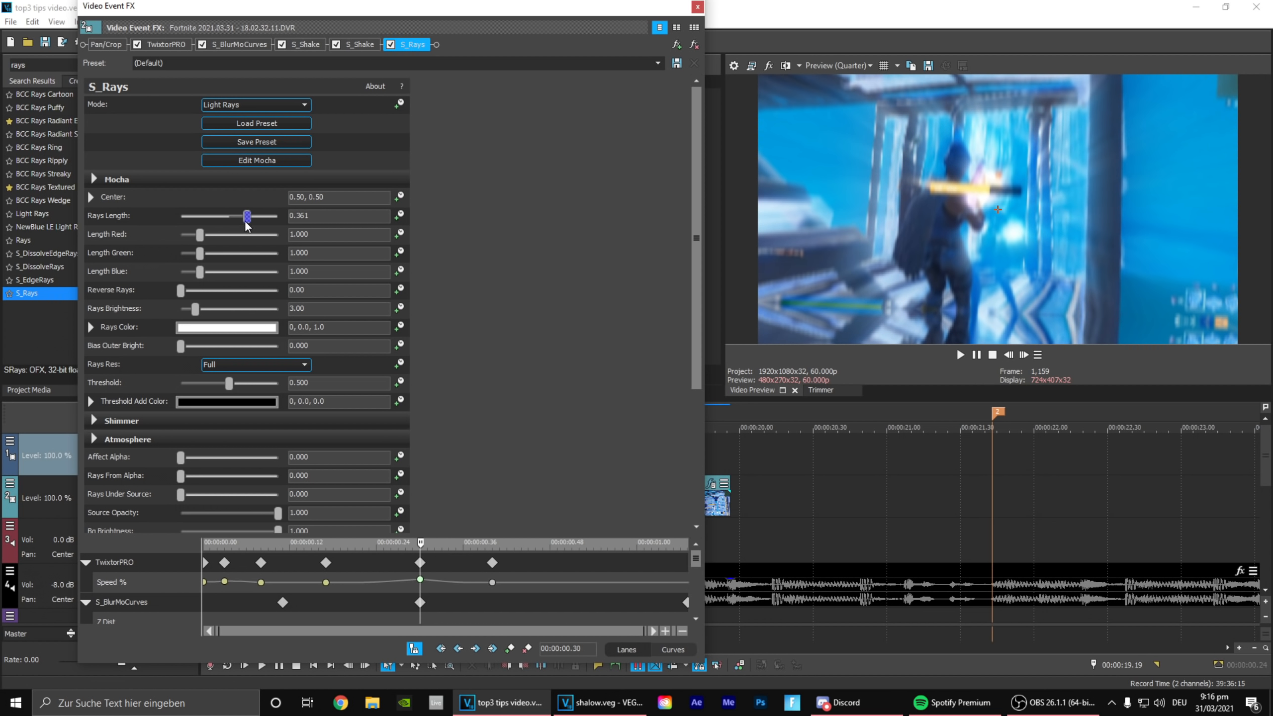
pyautogui.moveTo(200, 237); pyautogui.dragTo(280, 238)
pyautogui.moveTo(233, 384); pyautogui.dragTo(229, 384)
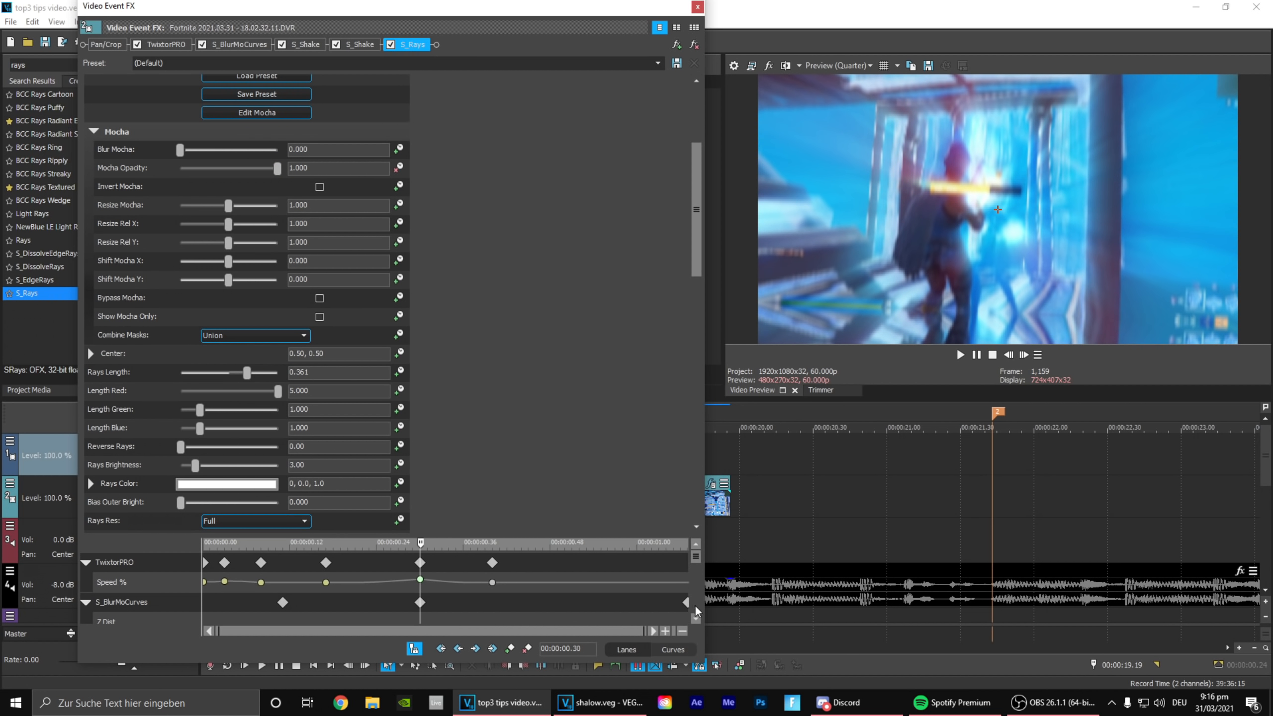
# Step: Add an S_Rays Mocha Opacity keyframe at 00:00:00.30
pyautogui.moveTo(693, 561); pyautogui.dragTo(695, 609)
pyautogui.click(142, 583)
pyautogui.click(512, 647)
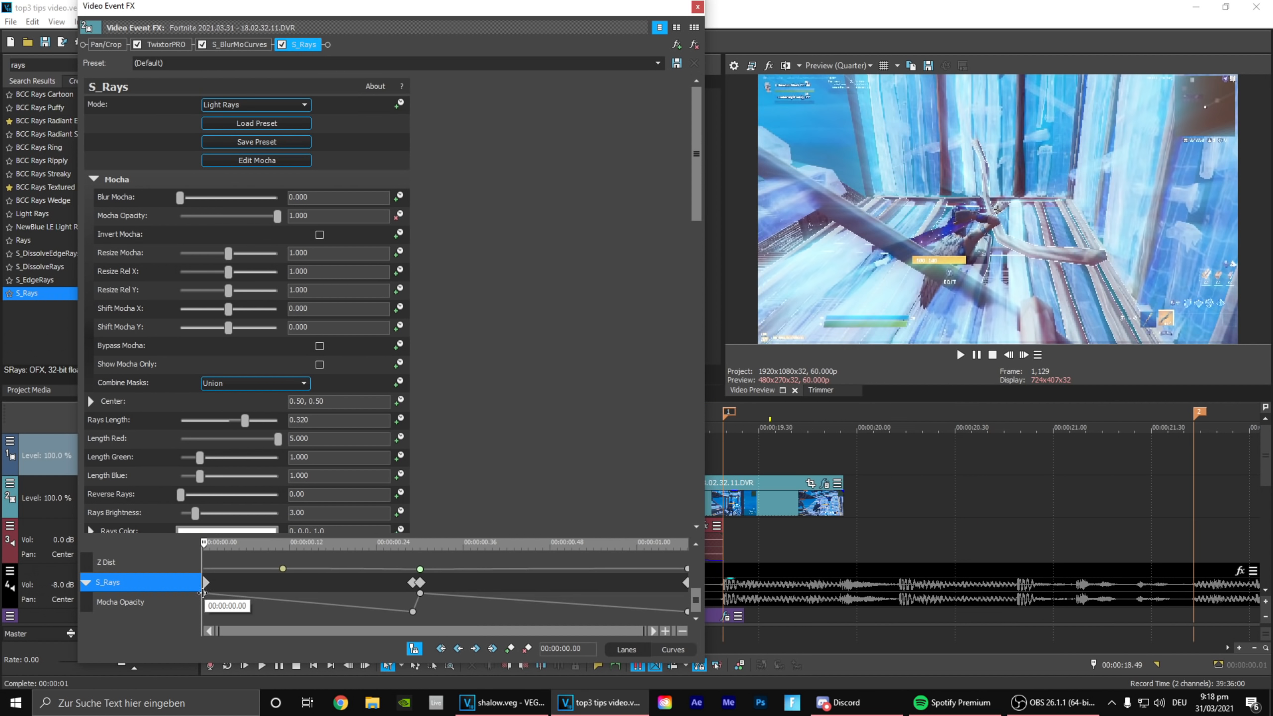
# Step: Delete the S_Rays Mocha Opacity keyframe at 00:00:00.00, set the one at 00:00:00.30 to Slow Fade, and save the project
pyautogui.click(203, 593)
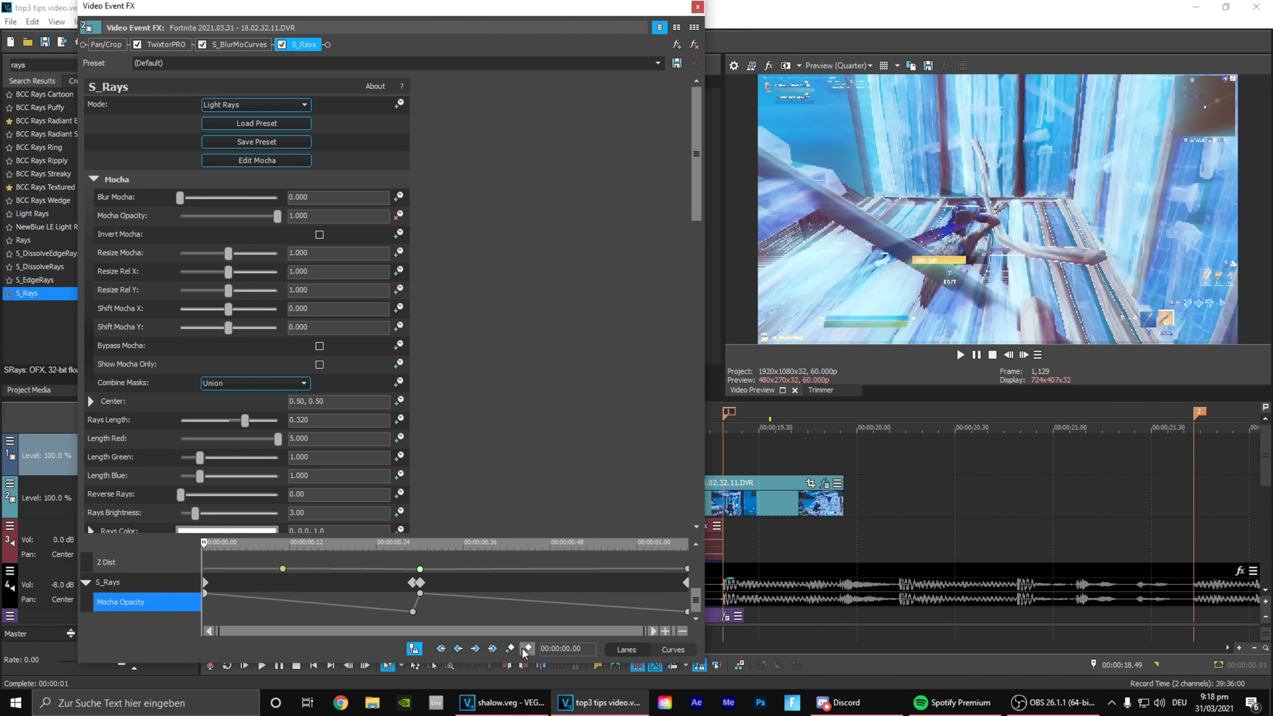
pyautogui.click(420, 593)
pyautogui.rightClick(421, 594)
pyautogui.click(471, 549)
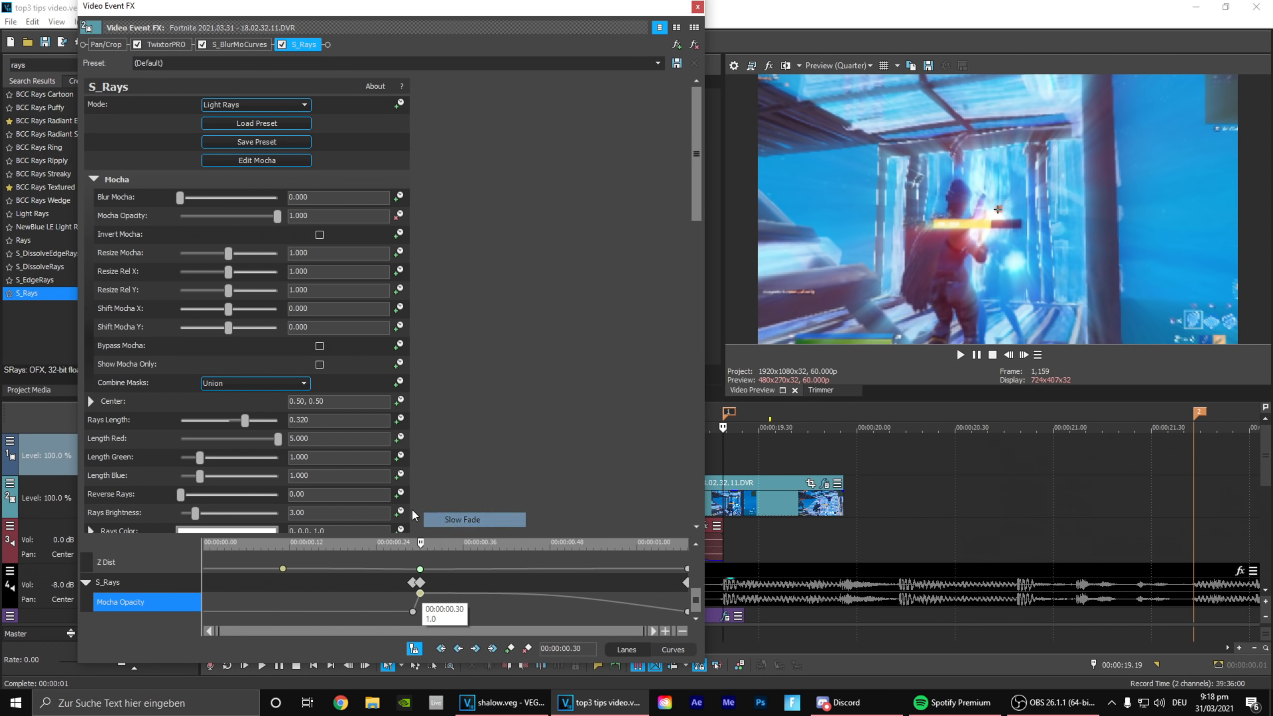
pyautogui.click(46, 44)
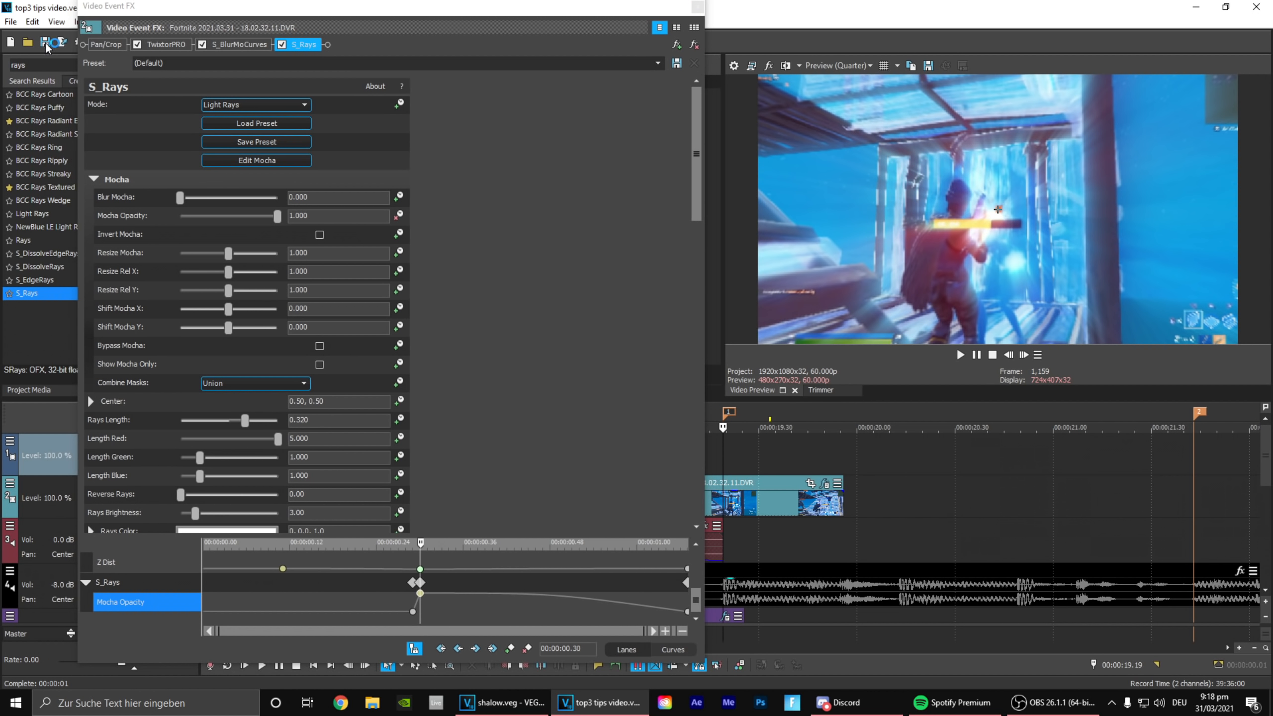
pyautogui.click(697, 7)
# Step: Play back the section across beat marker 1 to the end of the second Fortnite clip, and return the playhead to marker 1
pyautogui.moveTo(588, 456); pyautogui.dragTo(844, 460)
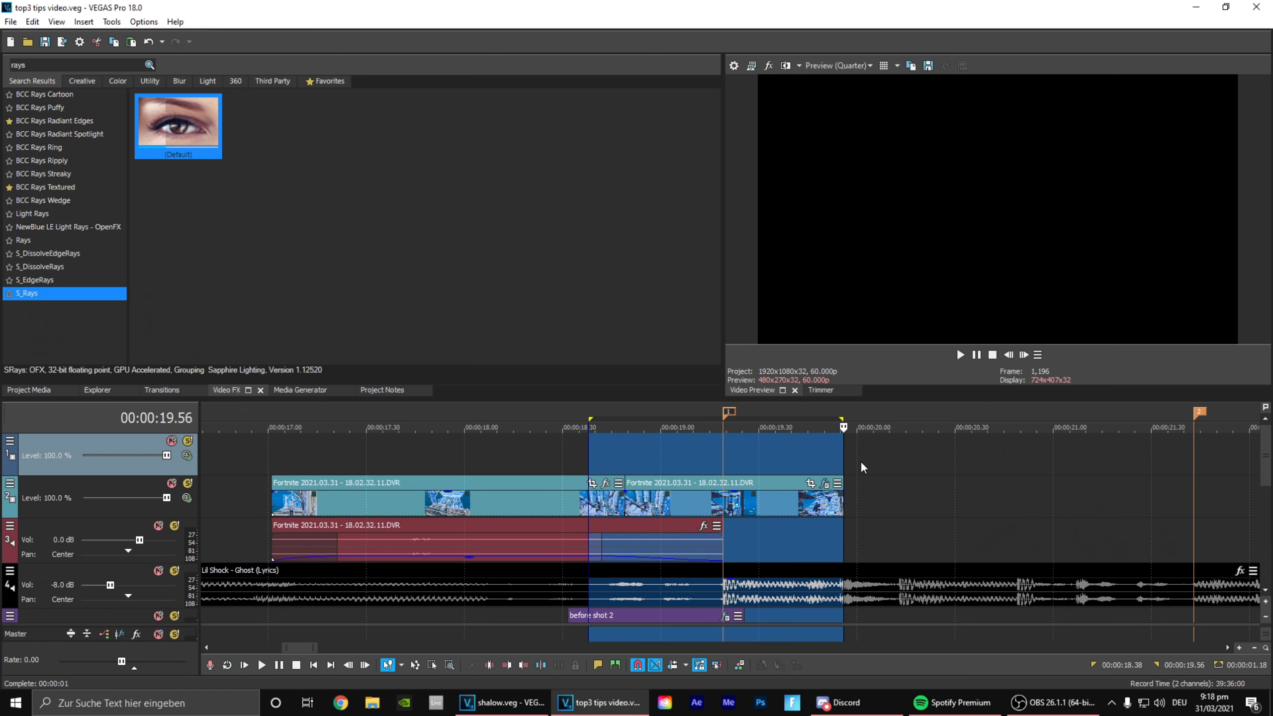
pyautogui.press('space')
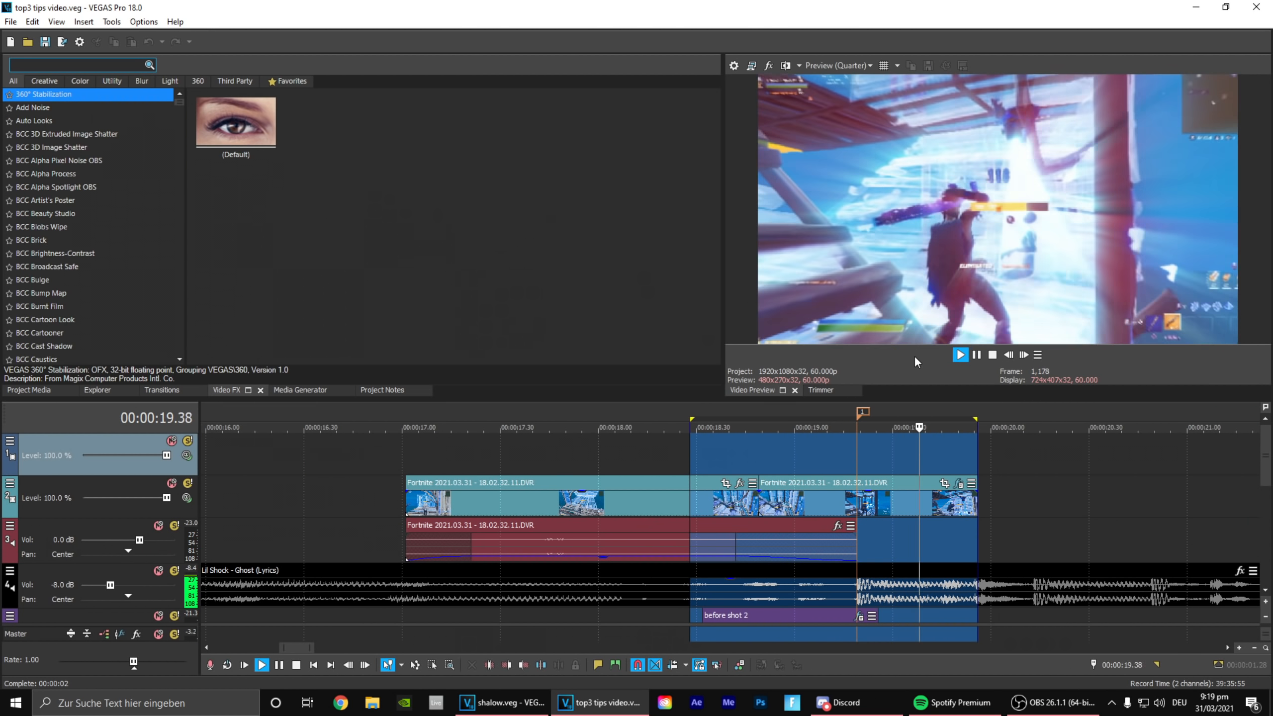
pyautogui.click(834, 407)
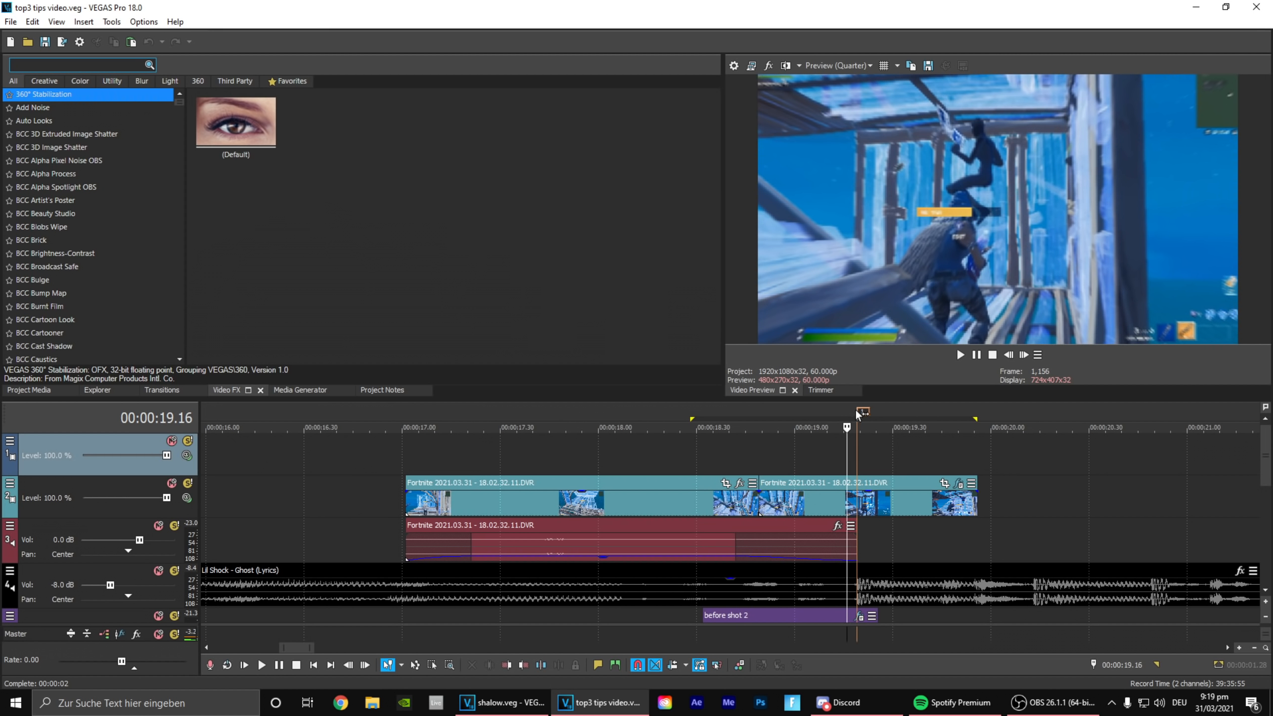
pyautogui.click(858, 410)
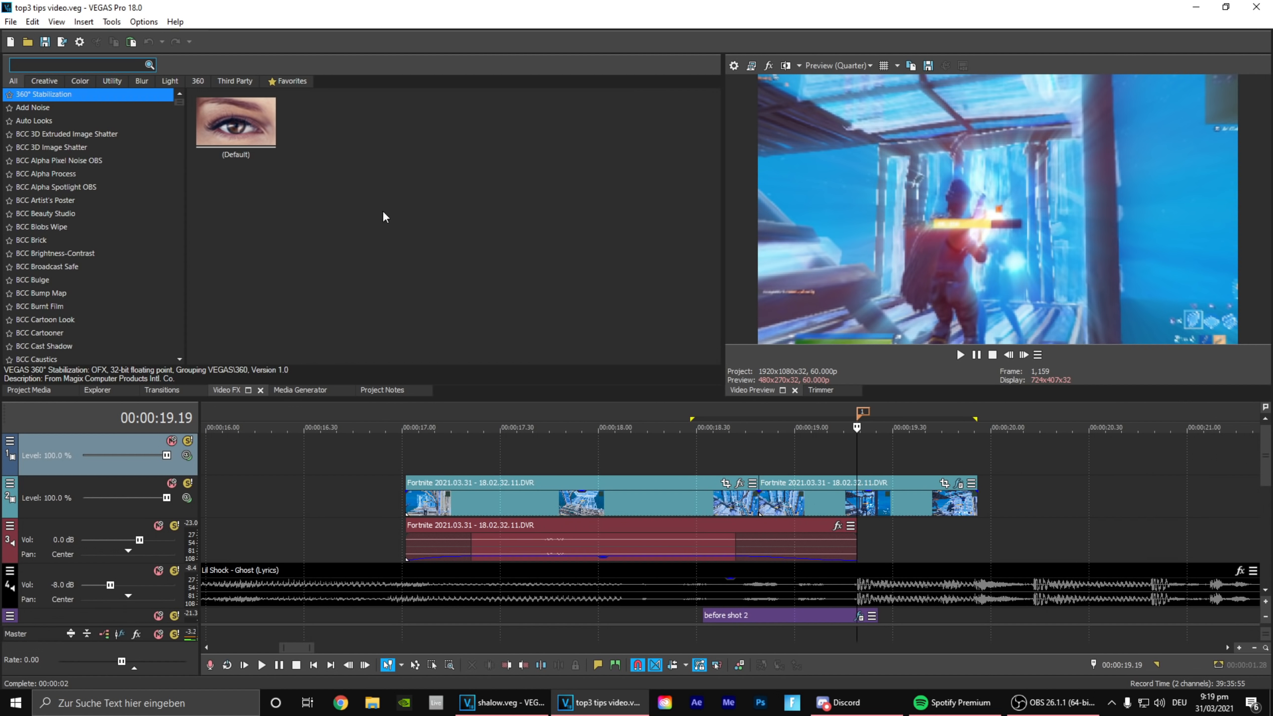